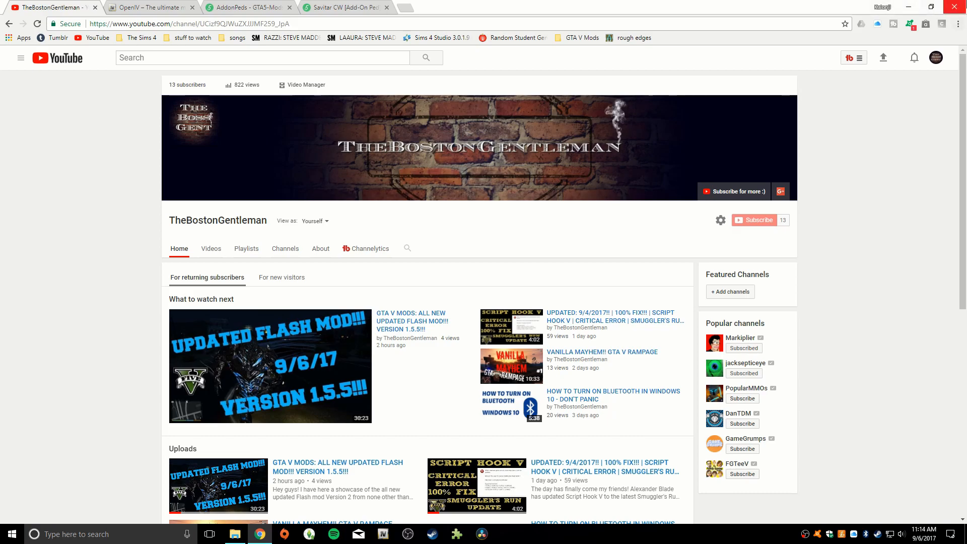
left_click(906, 11)
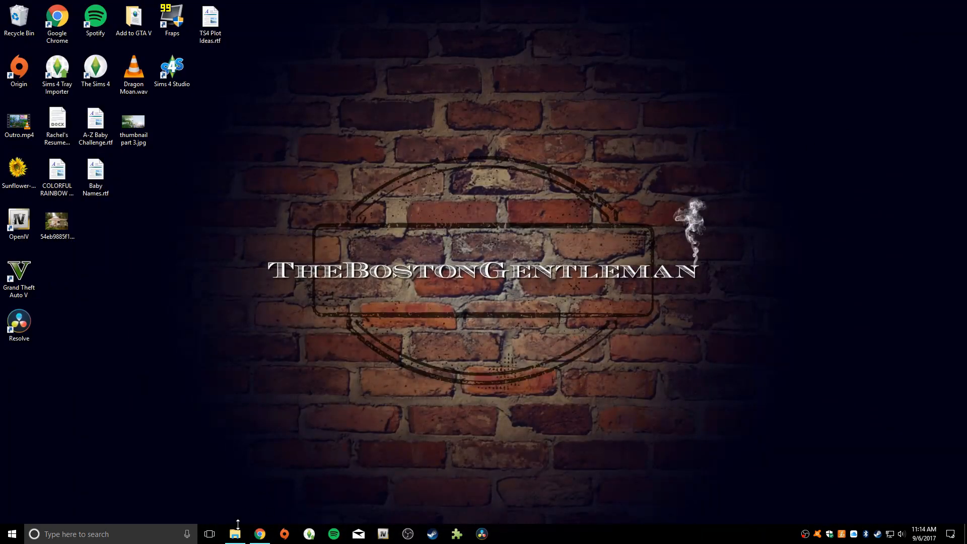
left_click(260, 534)
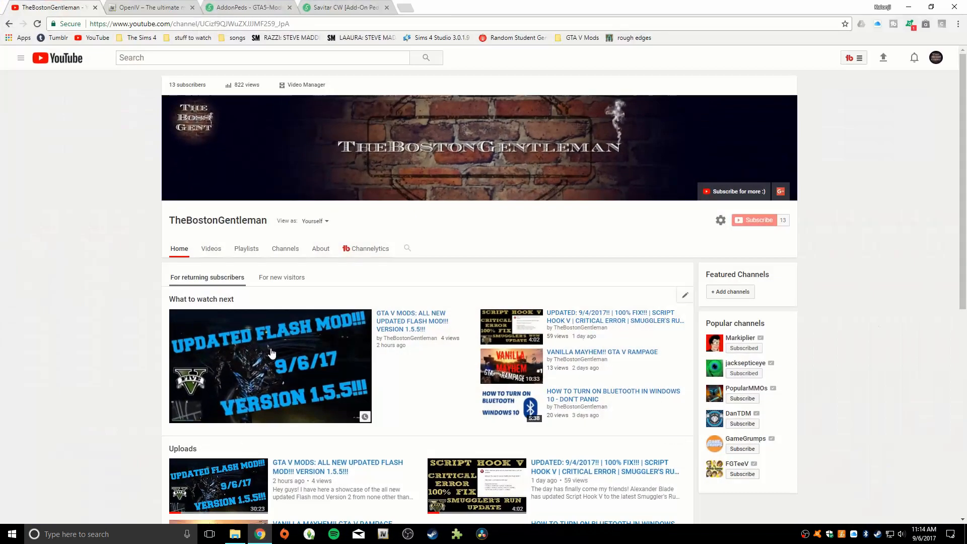
Start the OpenIV 2.9 download from openiv.com and choose the Downloads folder as the save location
left_click(154, 6)
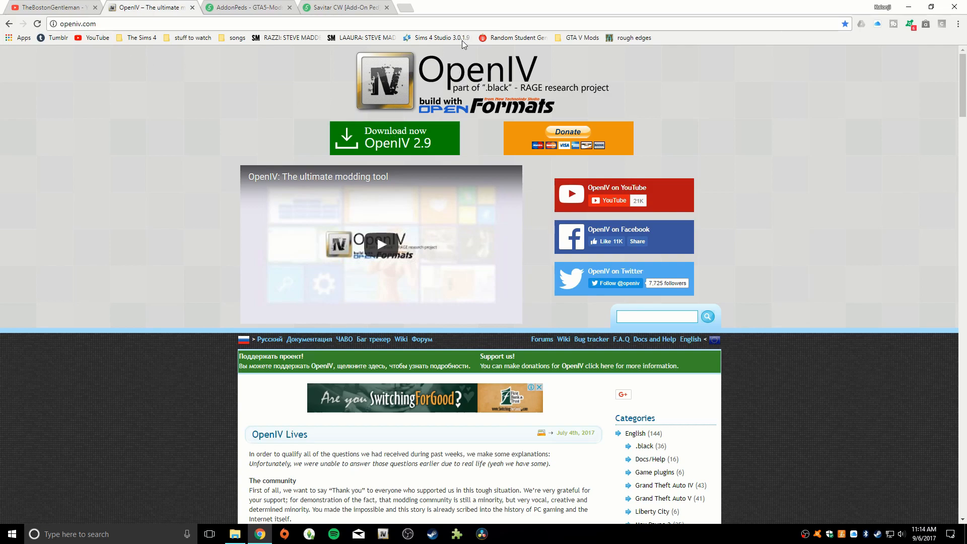
left_click(390, 136)
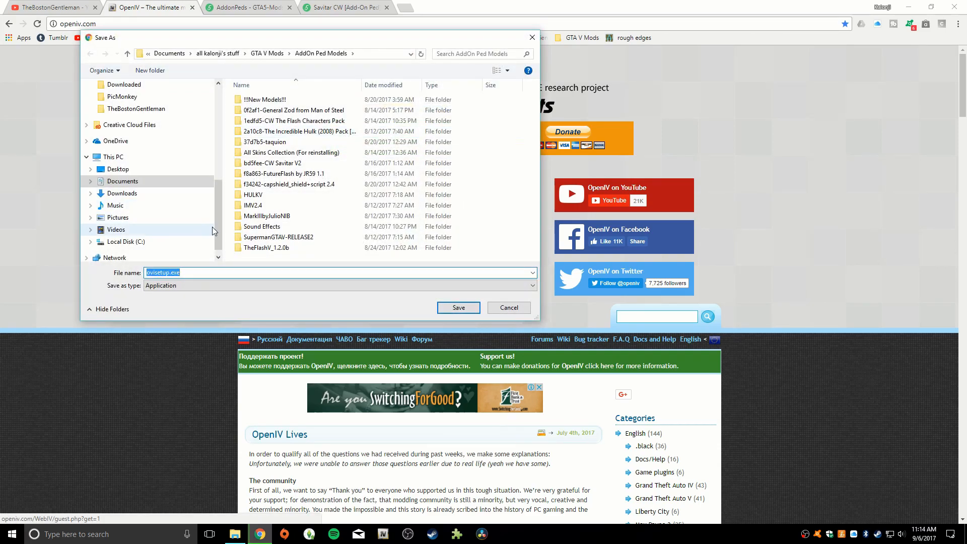
scroll(136, 136, "up", 3)
left_click(132, 145)
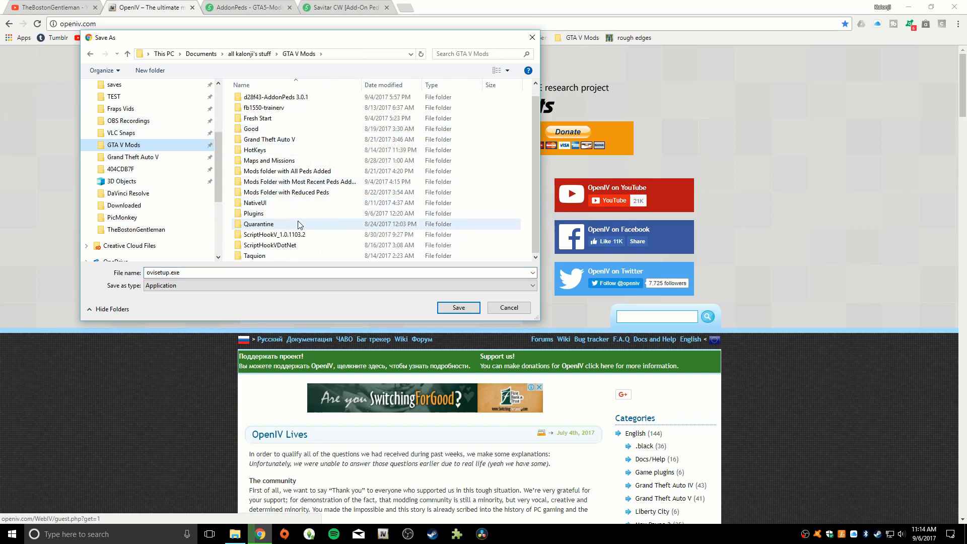
scroll(286, 216, "up", 1)
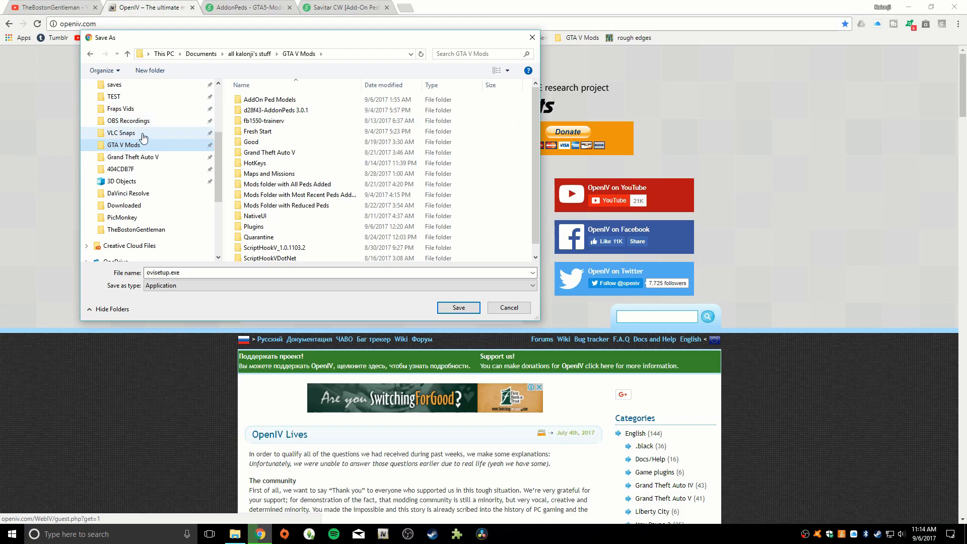
scroll(151, 126, "up", 3)
left_click(122, 117)
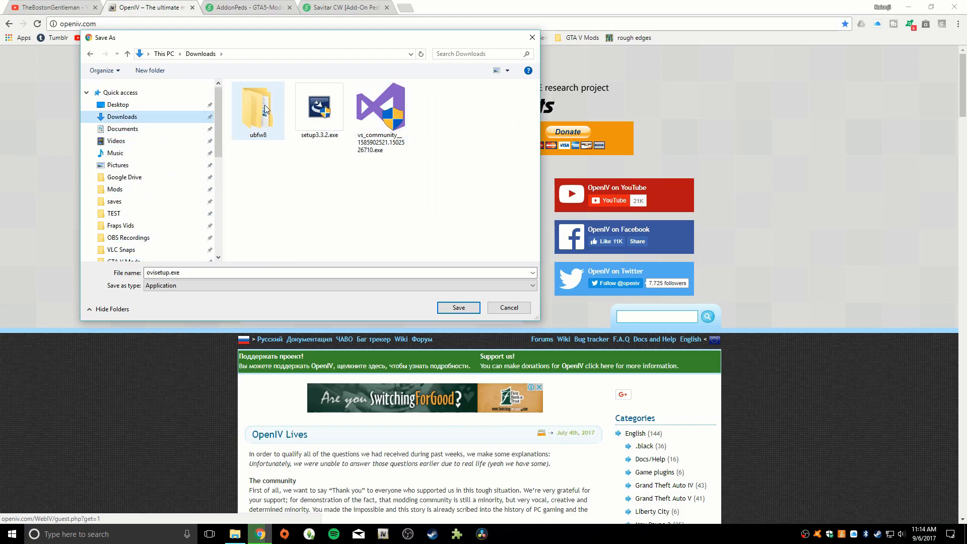
Create a folder named "Add On Ped Tutorial" in Downloads and save ovisetup.exe inside it
left_click(153, 71)
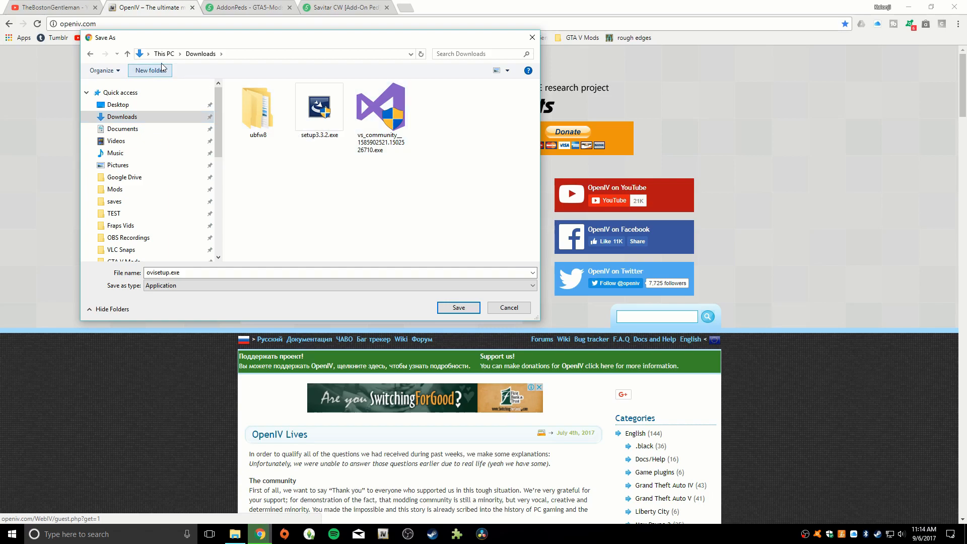
type("Add On Tu")
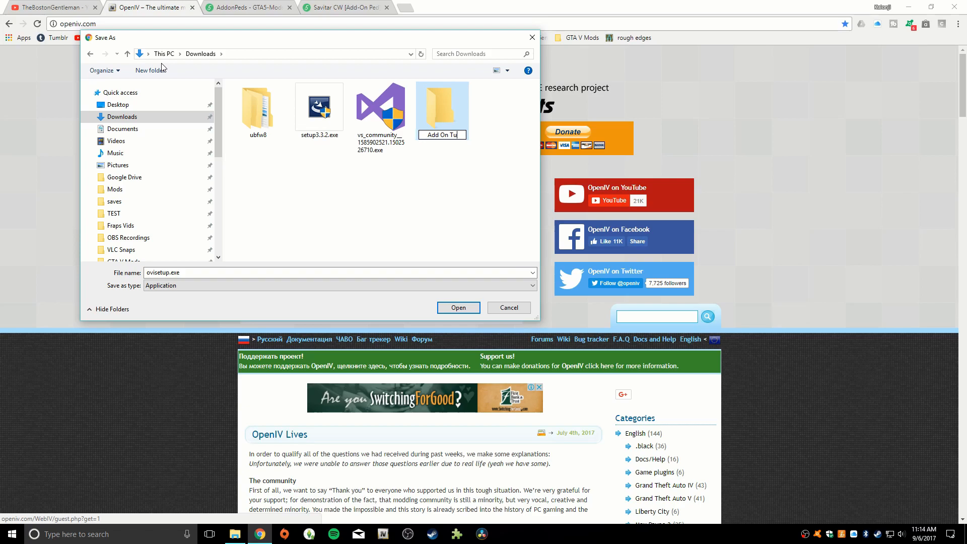
key("BackSpace")
key("BackSpace")
type("Ped Tutorial")
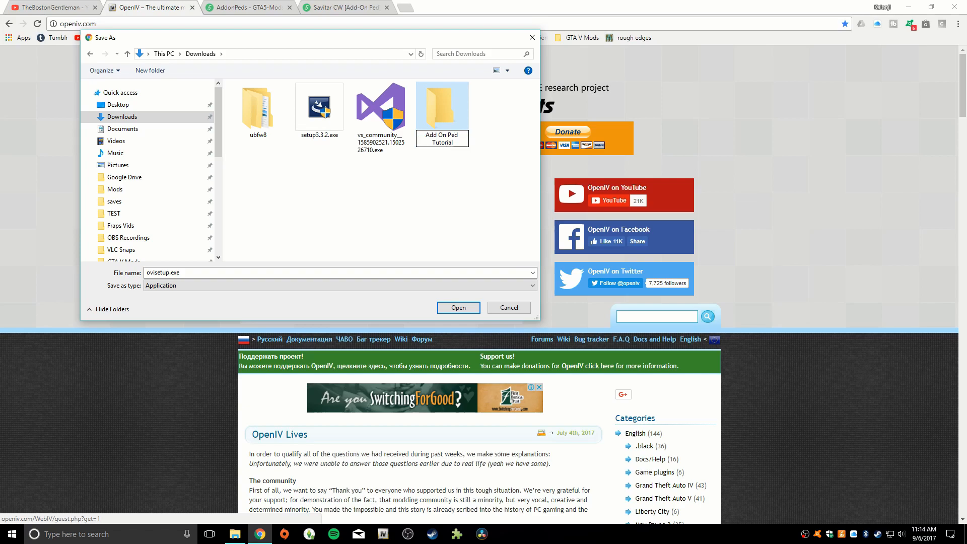
key("Return")
double_click(459, 128)
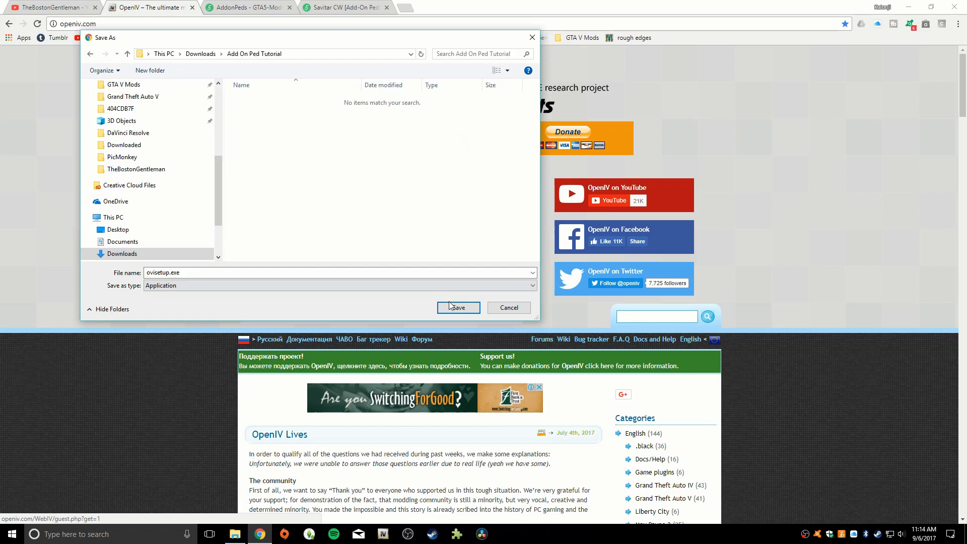
left_click(455, 305)
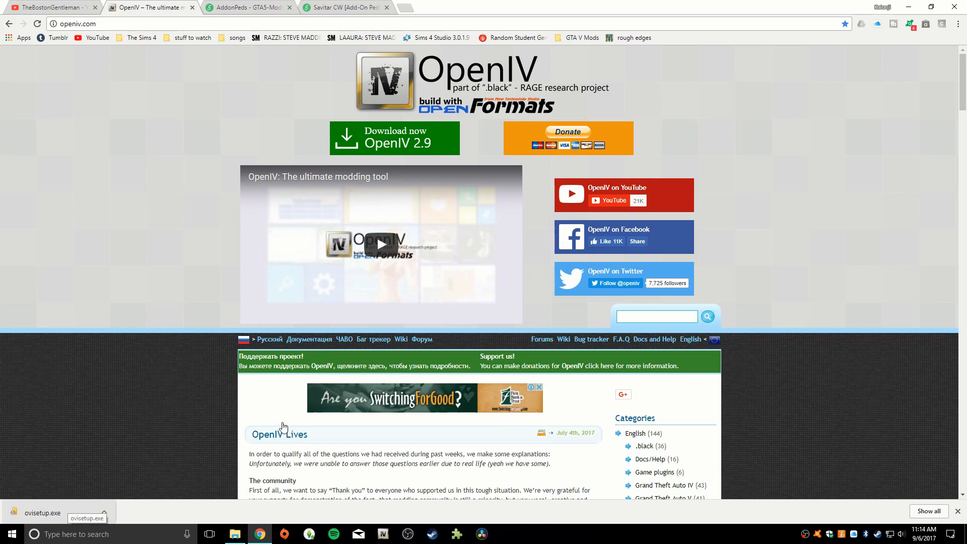
Run the downloaded ovisetup.exe installer in English and accept the license agreement
left_click(74, 511)
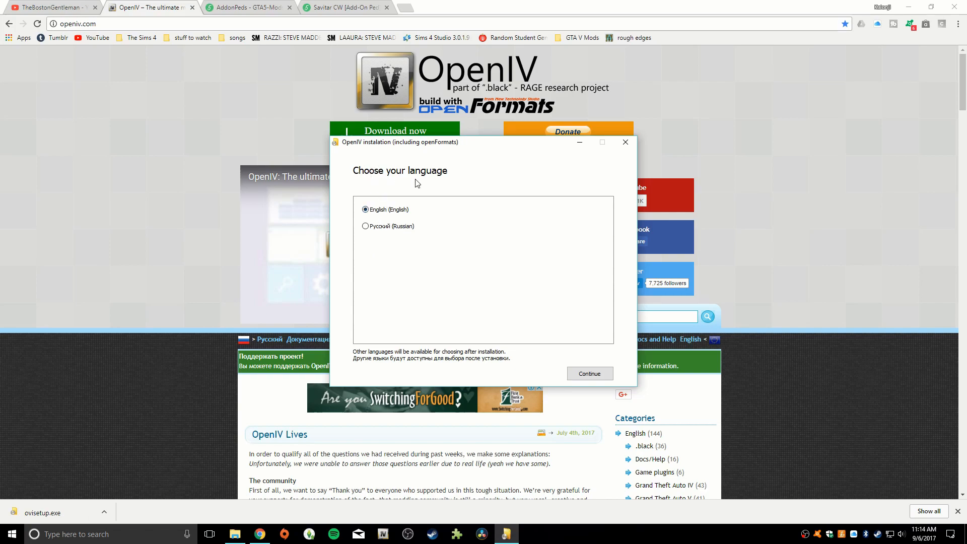
left_click(589, 373)
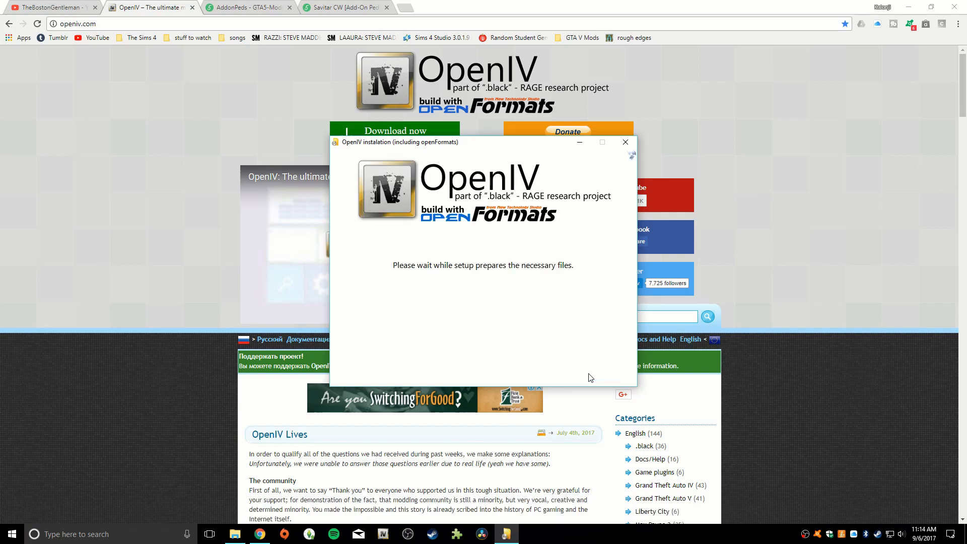
left_click(388, 364)
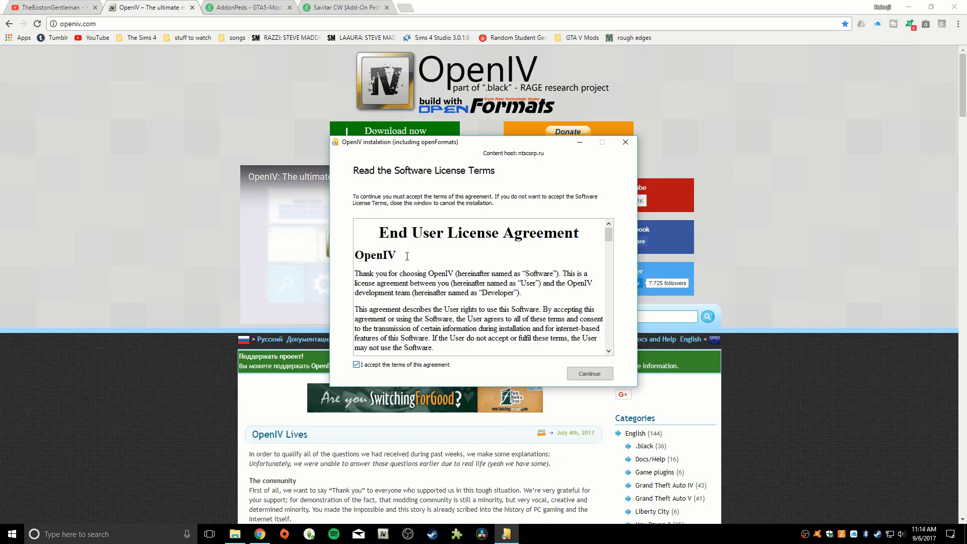
left_click(572, 375)
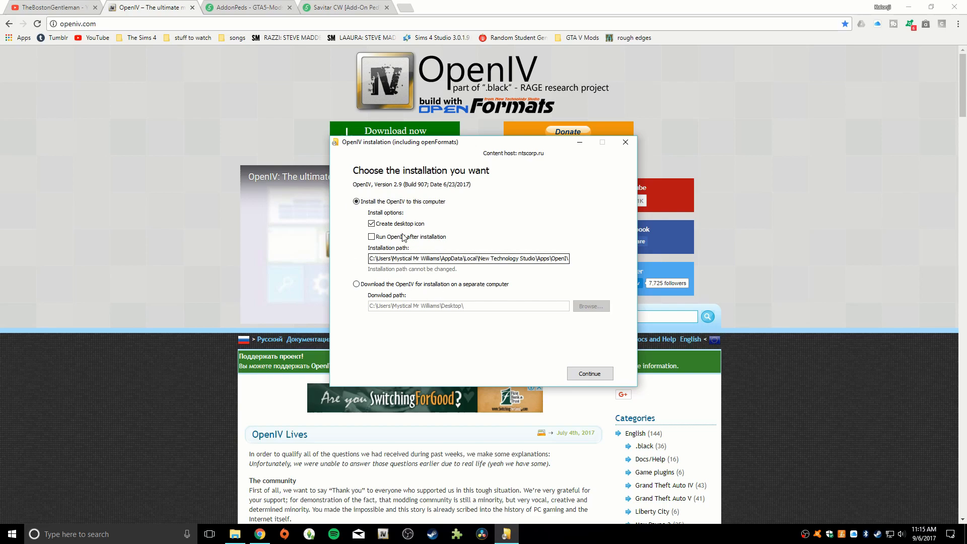
Install OpenIV on this computer with the option to run it after installation enabled, and close the finished installer
left_click(387, 237)
left_click_drag(430, 260, 494, 264)
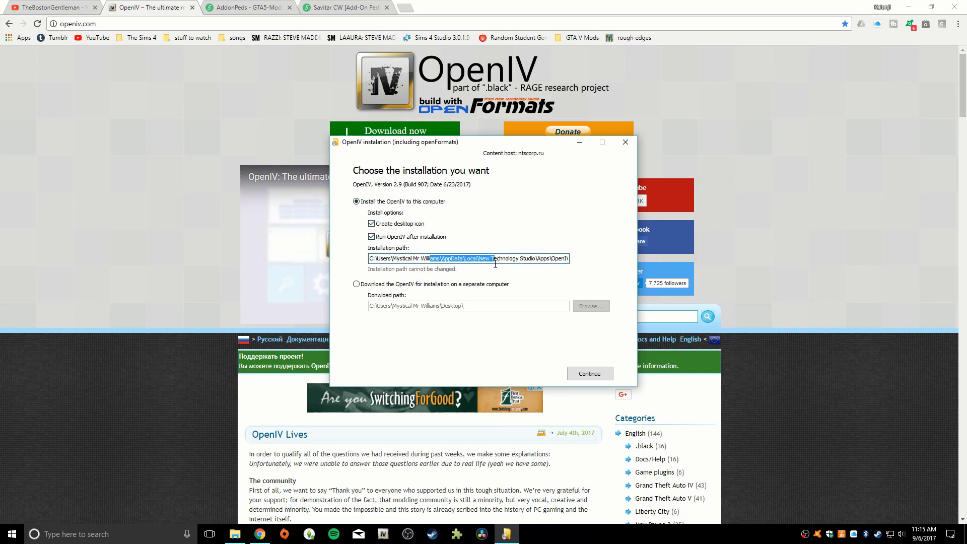
left_click(489, 258)
left_click_drag(395, 262, 496, 260)
left_click(494, 259)
left_click(586, 375)
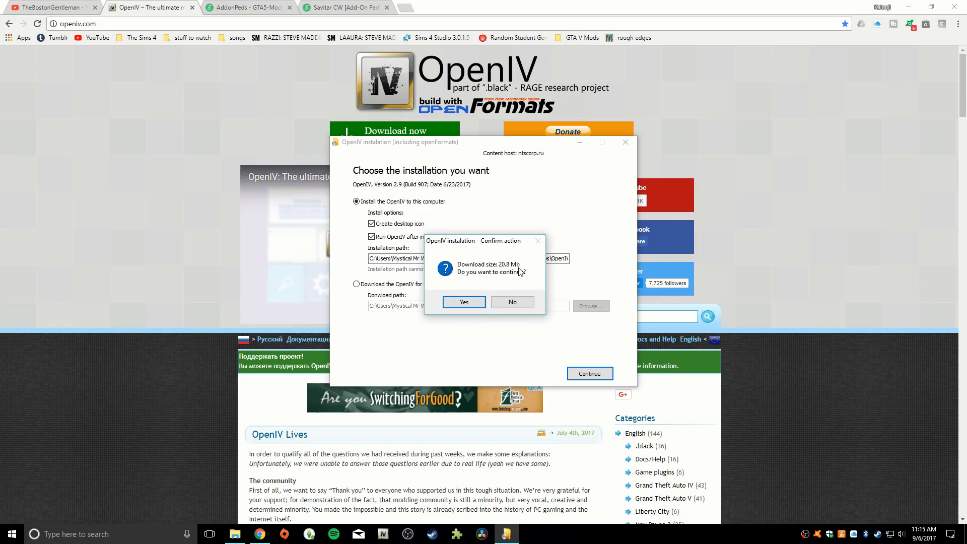
left_click(462, 302)
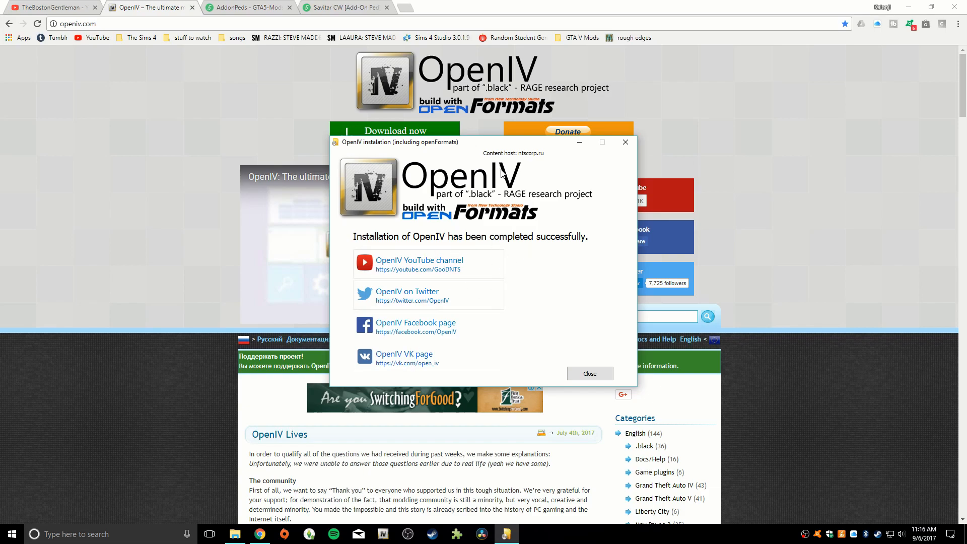
left_click(579, 373)
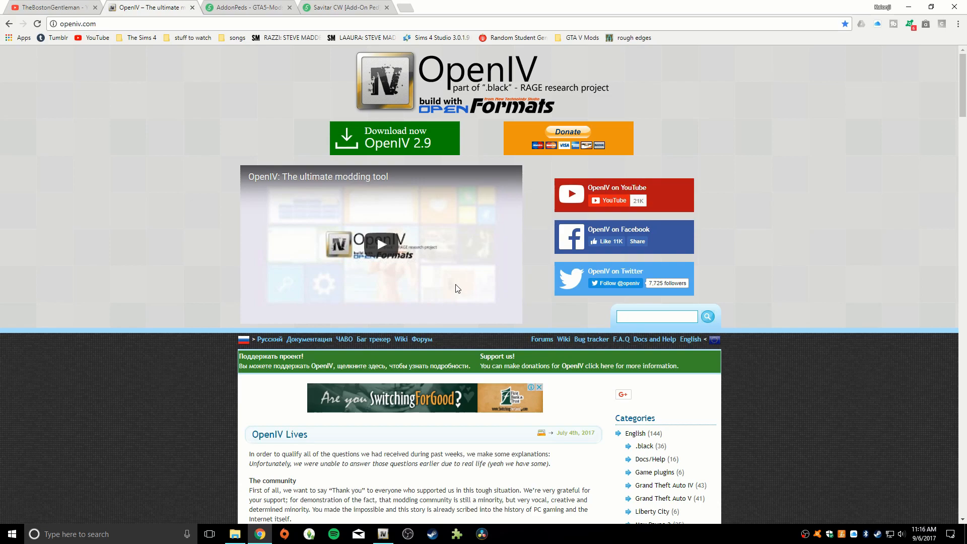
Switch to OpenIV, choose the Windows version of Grand Theft Auto V and open the game folder selection
left_click(383, 535)
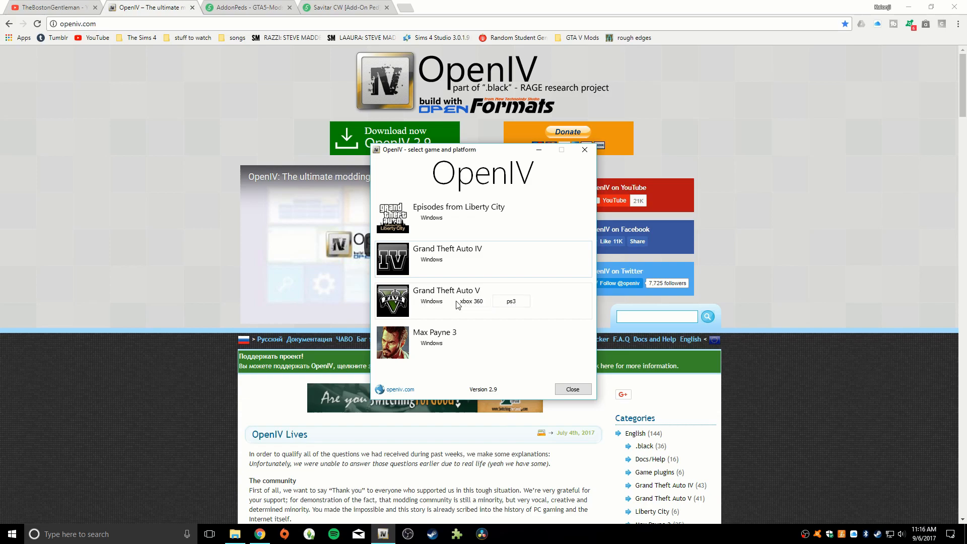
left_click(431, 302)
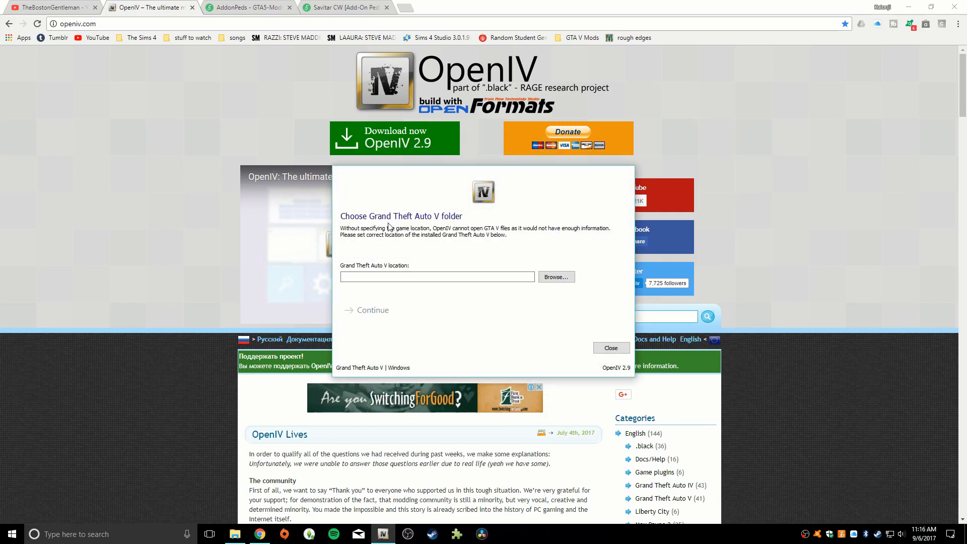
left_click(548, 277)
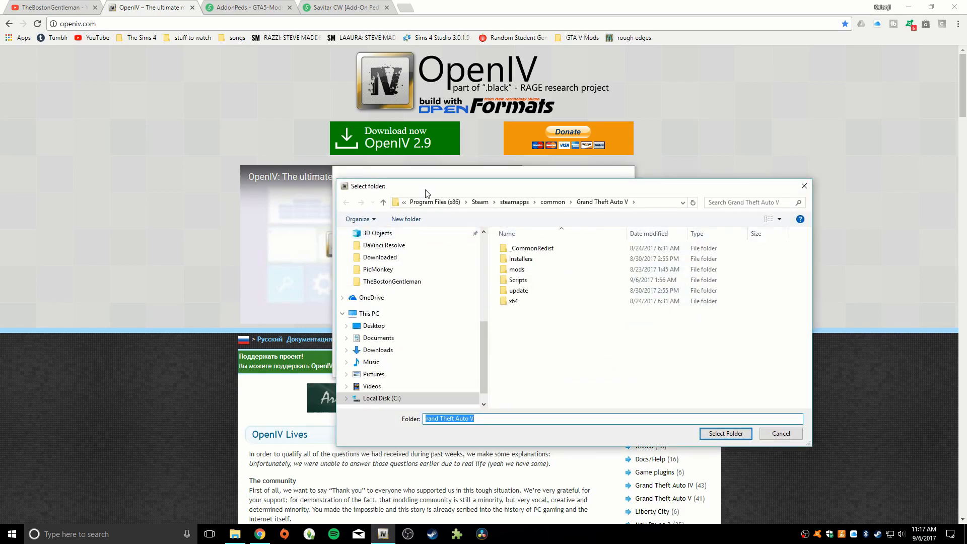
Browse from This PC to the Steam folder in C:\Program Files (x86)
left_click_drag(360, 139, 360, 132)
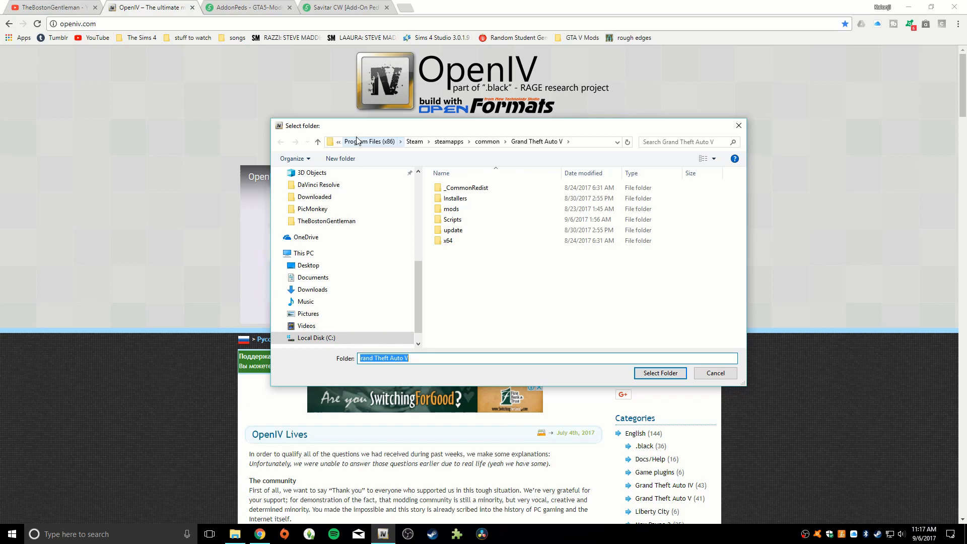
scroll(408, 272, "up", 6)
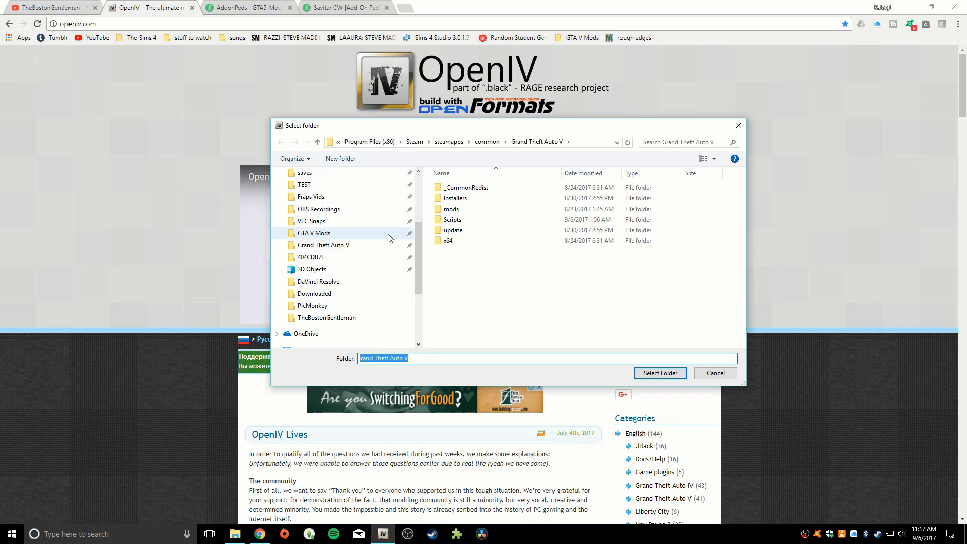
scroll(390, 222, "down", 6)
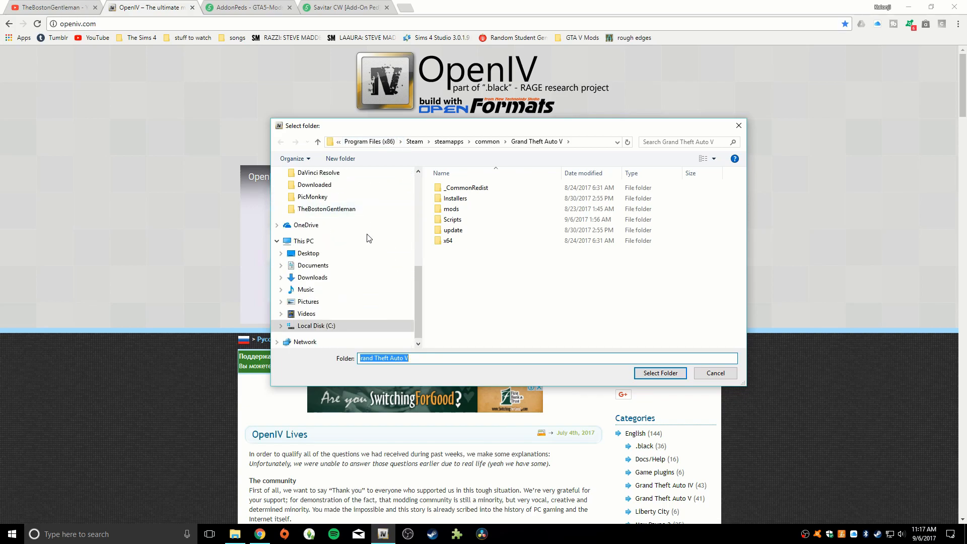
left_click(327, 241)
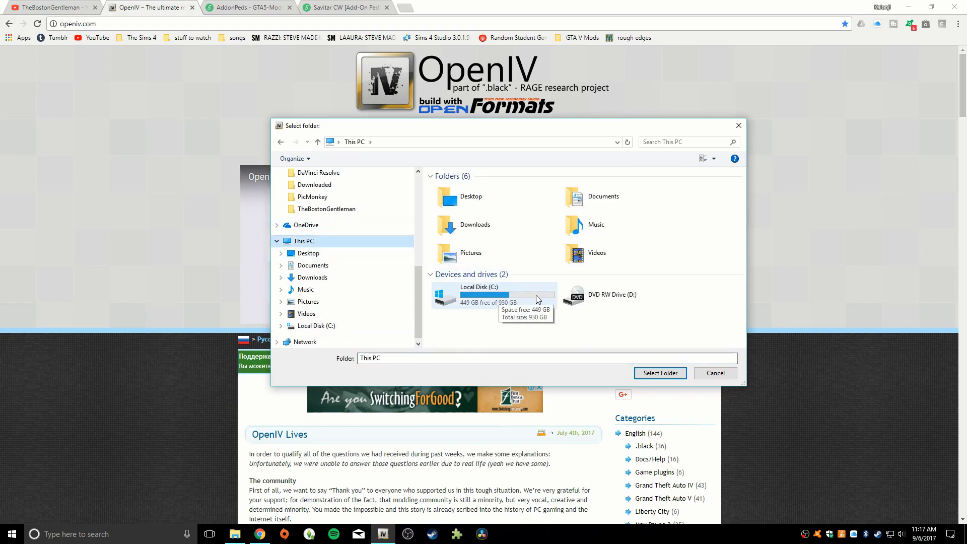
double_click(480, 300)
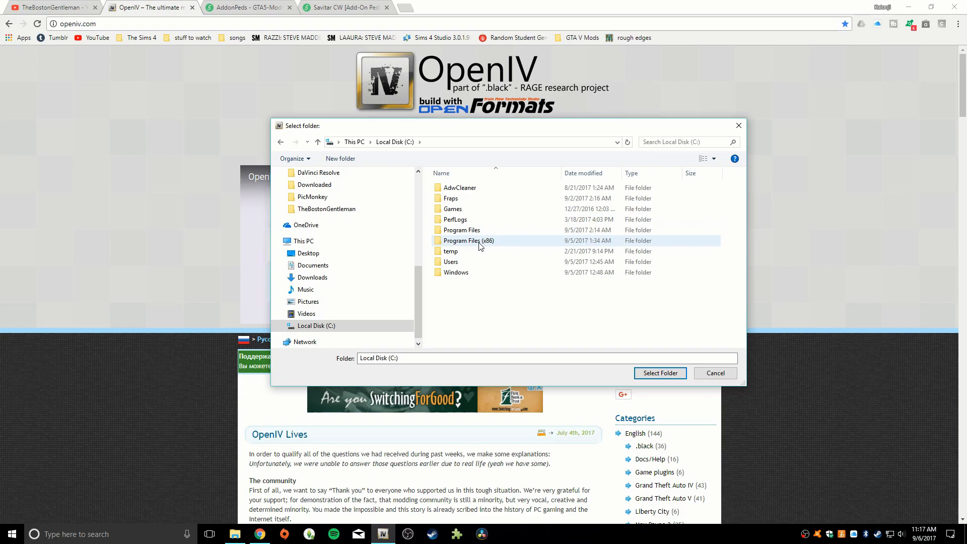
double_click(501, 243)
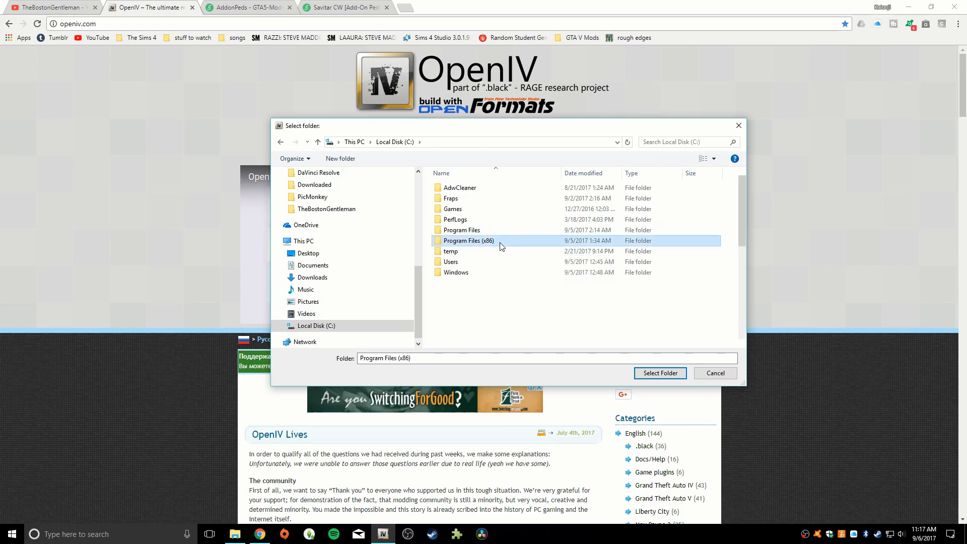
scroll(508, 322, "down", 10)
left_click(471, 216)
double_click(471, 218)
scroll(472, 237, "down", 2)
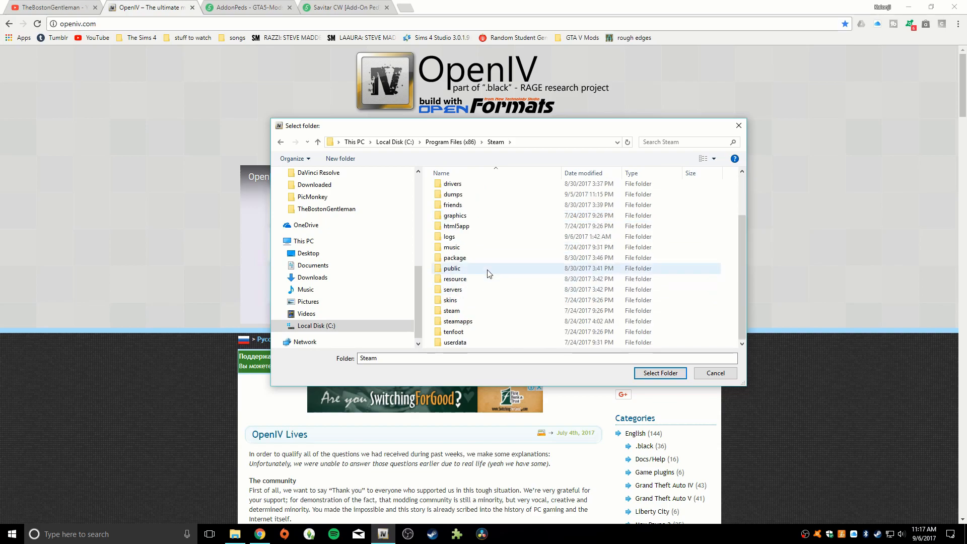
Set the game location to steamapps\common\Grand Theft Auto V inside the Steam folder and continue the OpenIV setup
left_click(471, 326)
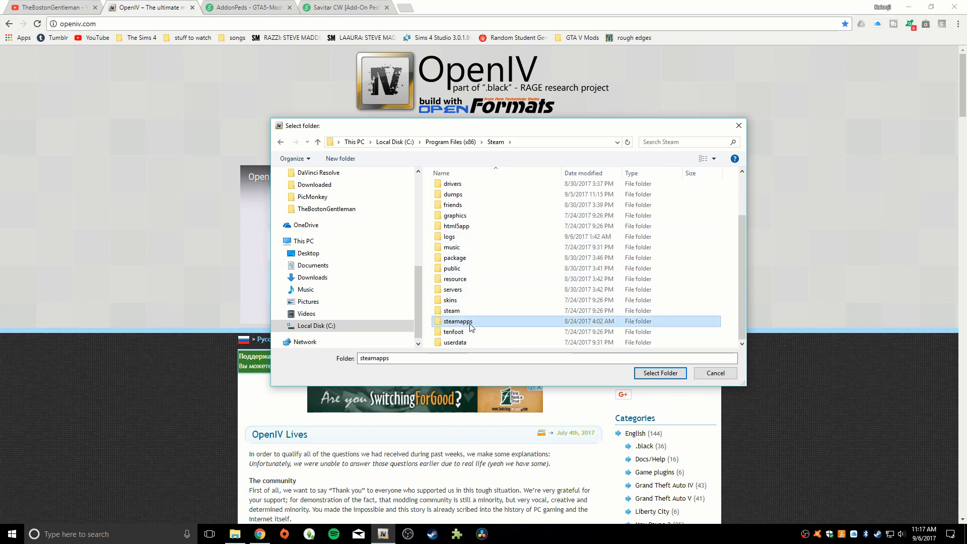
double_click(471, 326)
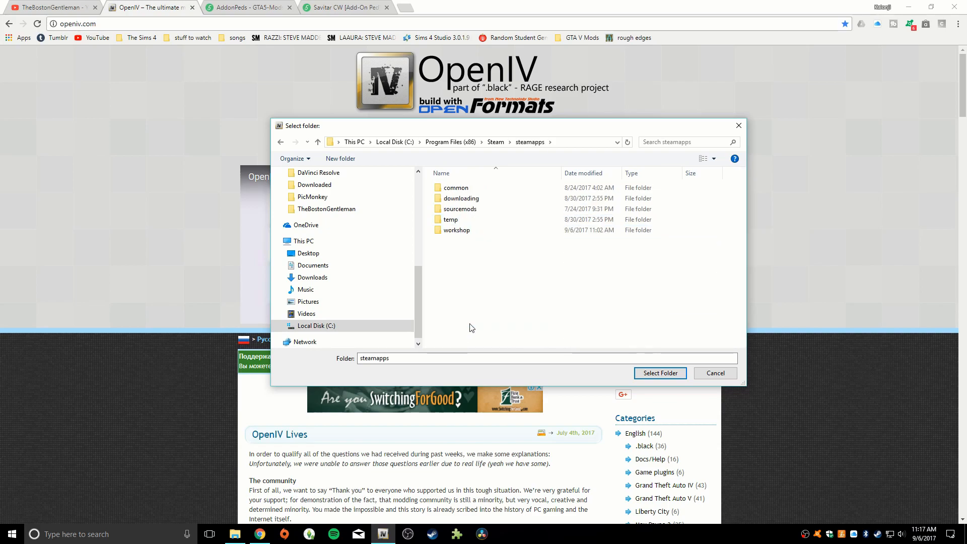
double_click(465, 190)
left_click(478, 189)
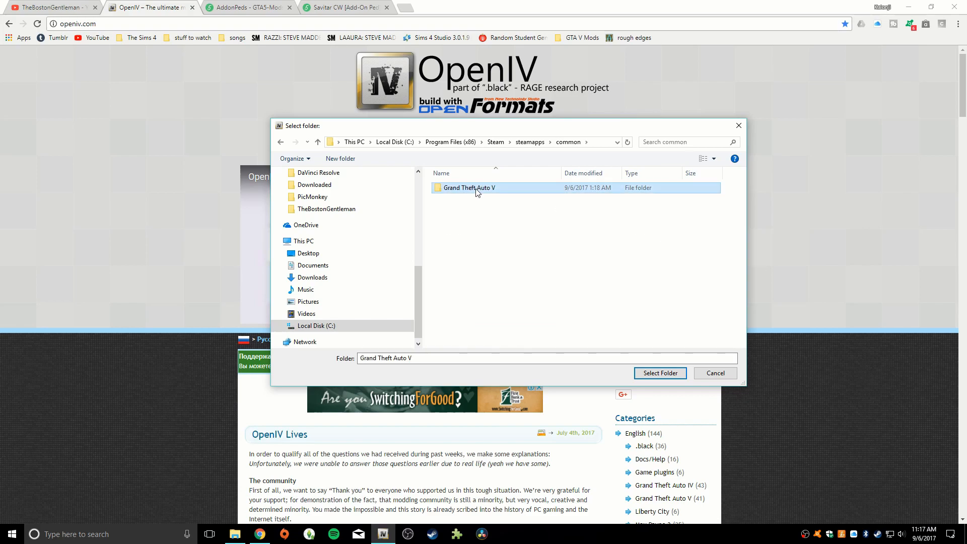
left_click(653, 375)
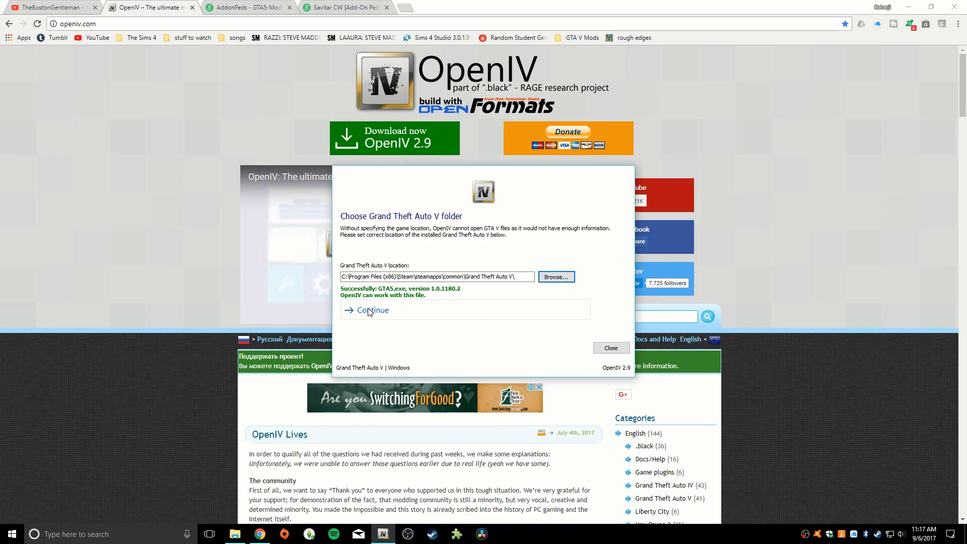
left_click(412, 315)
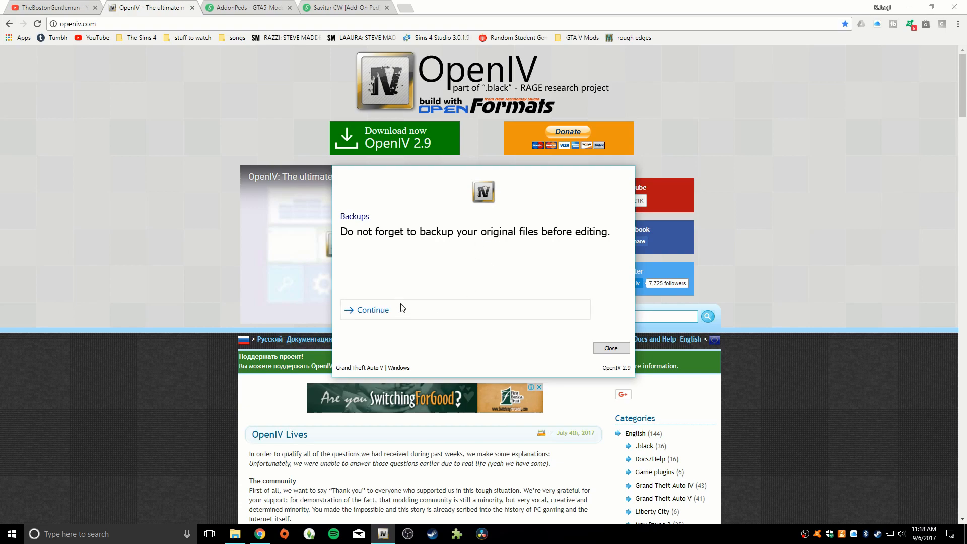
Continue past the backup reminder and community page to finish OpenIV setup, and maximize the main window
left_click(382, 312)
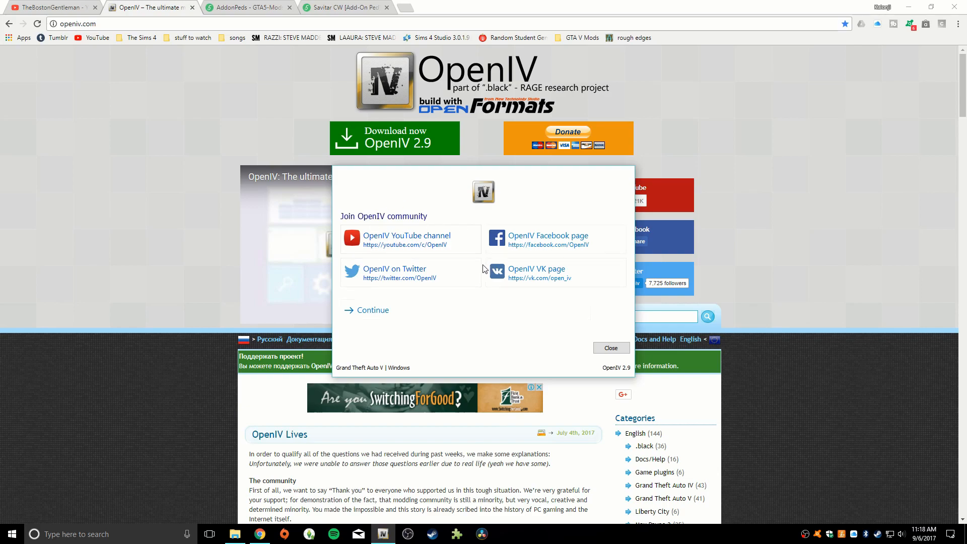
left_click(375, 311)
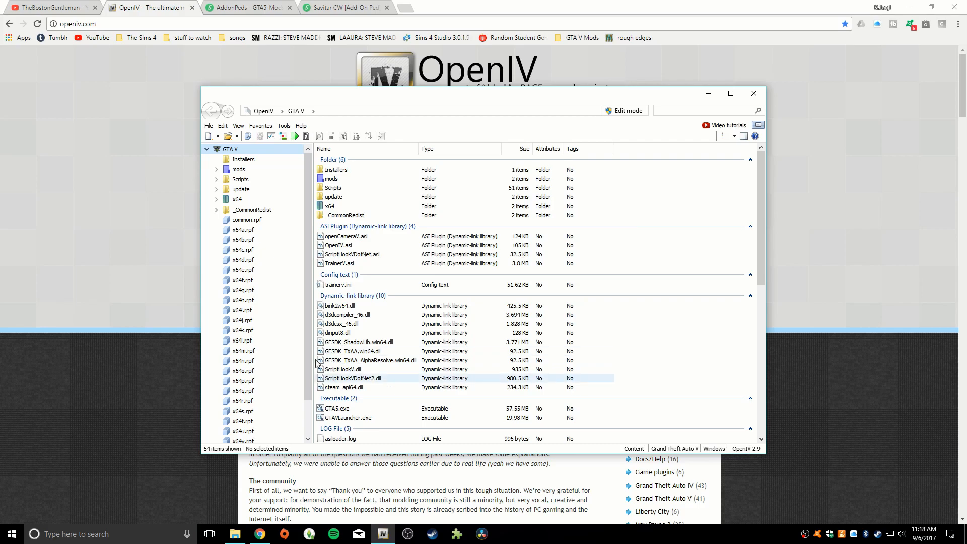
left_click(731, 93)
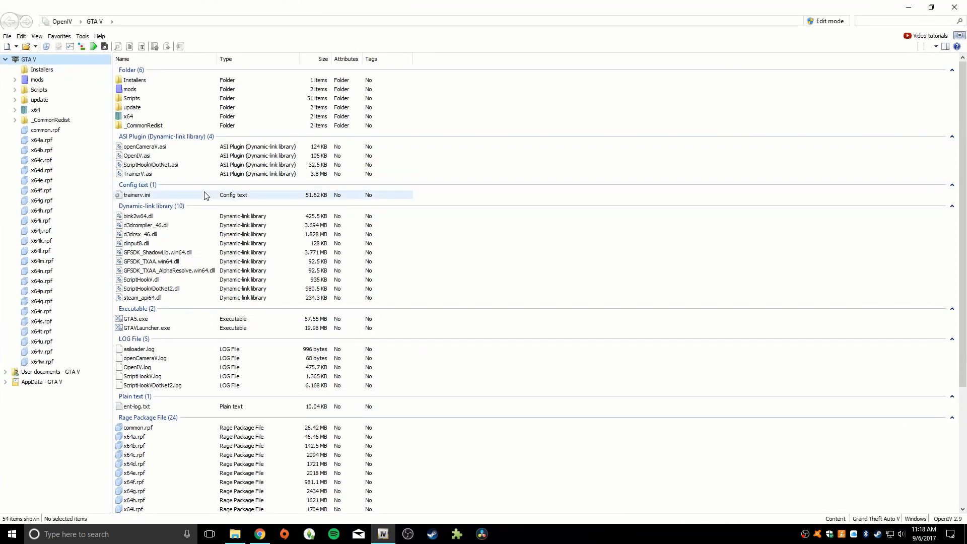
double_click(609, 15)
double_click(459, 96)
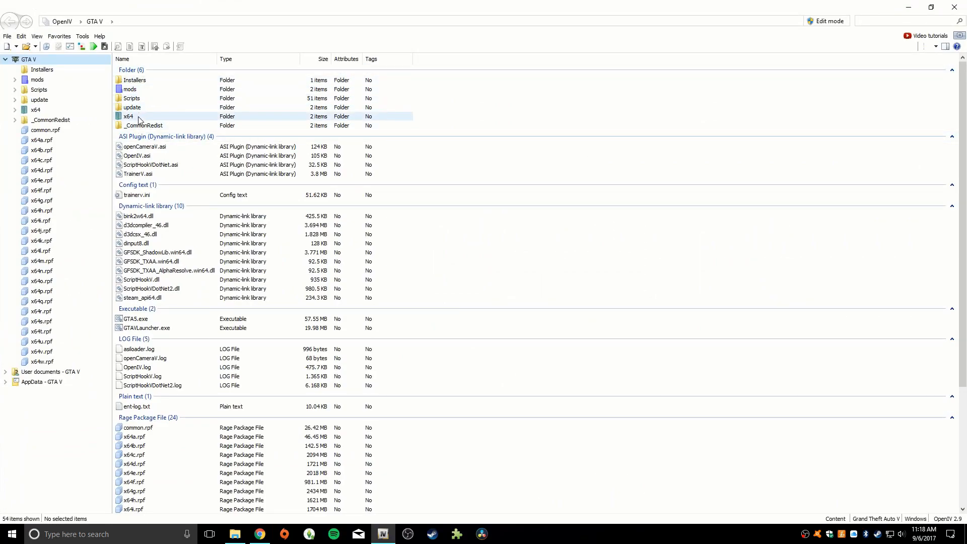
Compare the Grand Theft Auto V game folder in File Explorer with the GTA V file list in OpenIV
left_click(235, 534)
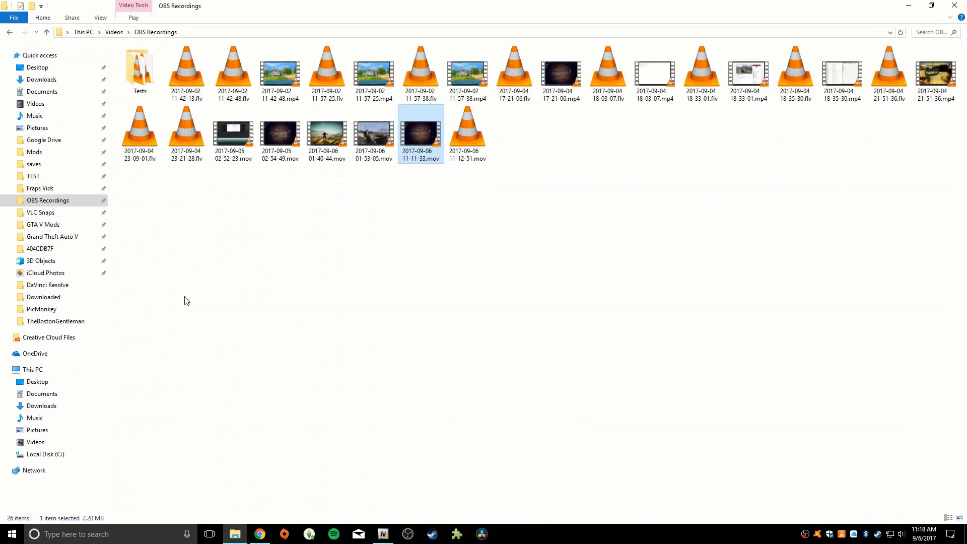
left_click(50, 236)
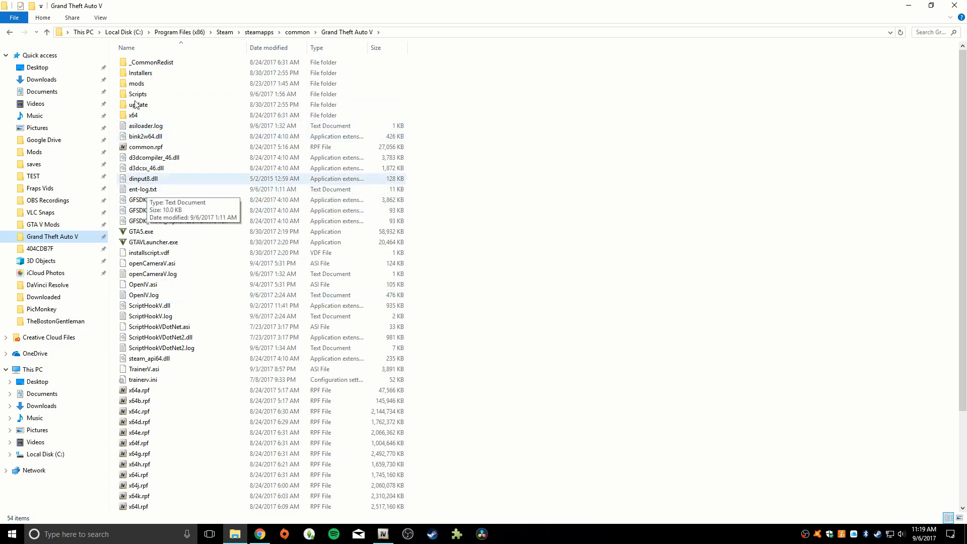
left_click(909, 6)
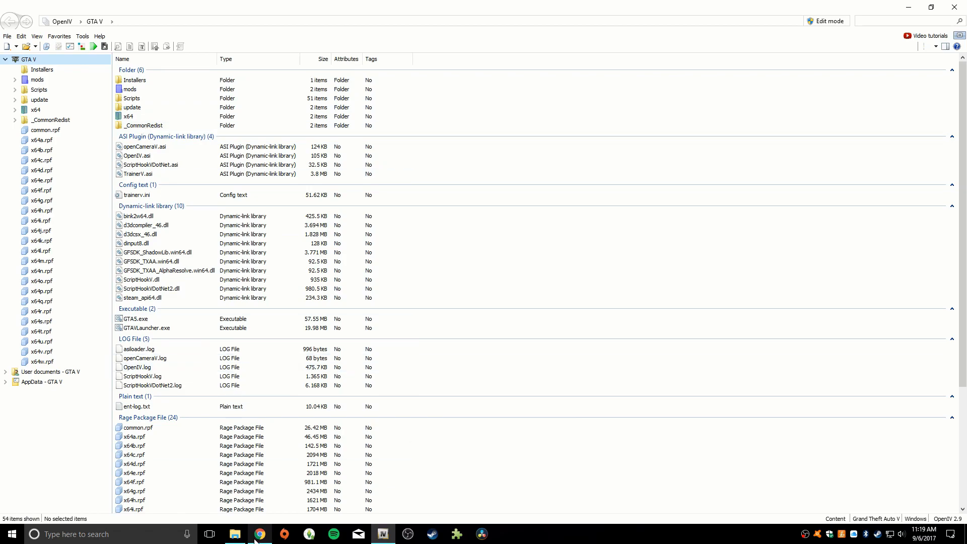
scroll(194, 303, "down", 6)
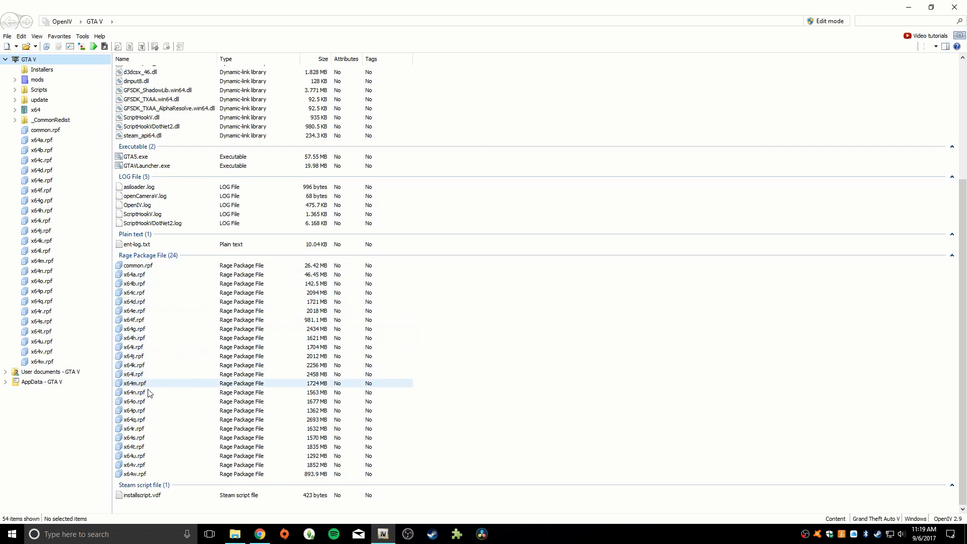
scroll(179, 346, "up", 6)
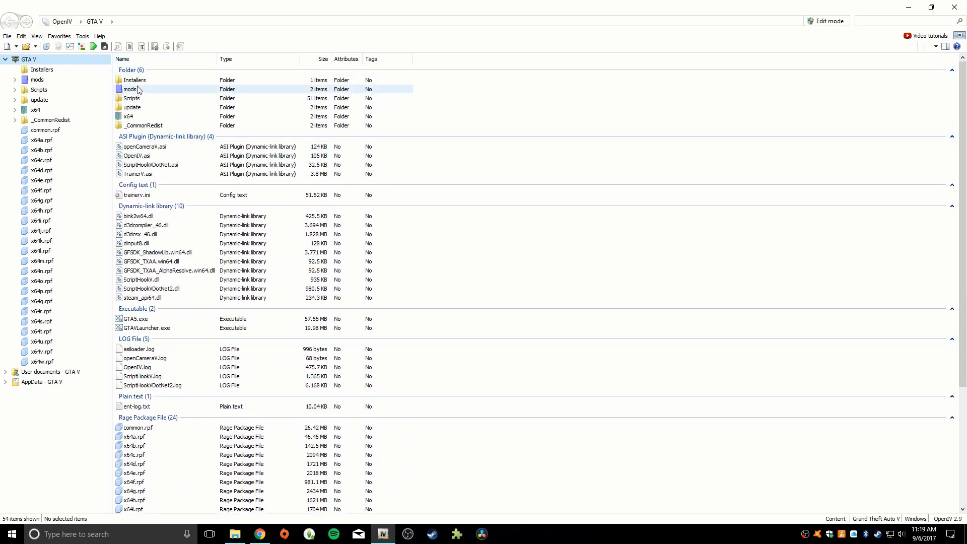
left_click(21, 37)
mouse_move(7, 36)
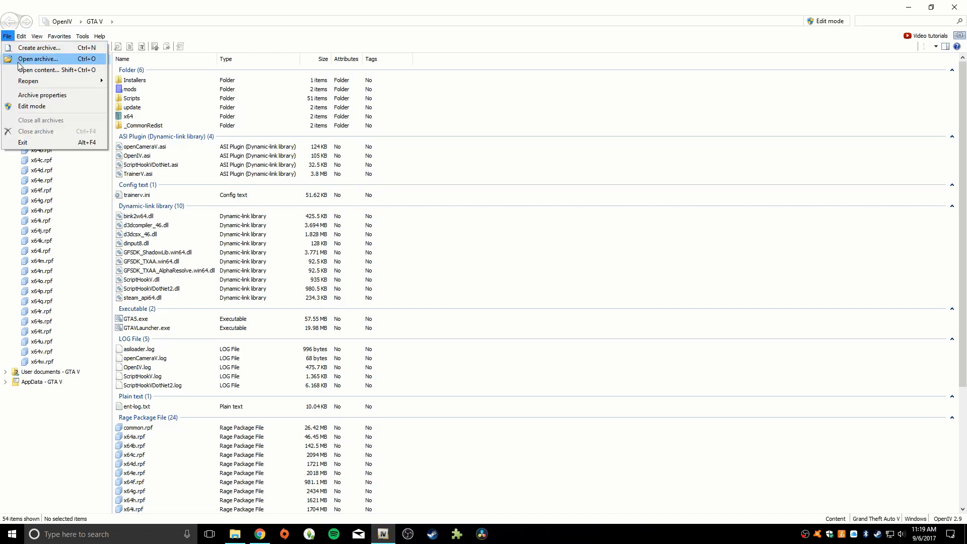
mouse_move(52, 40)
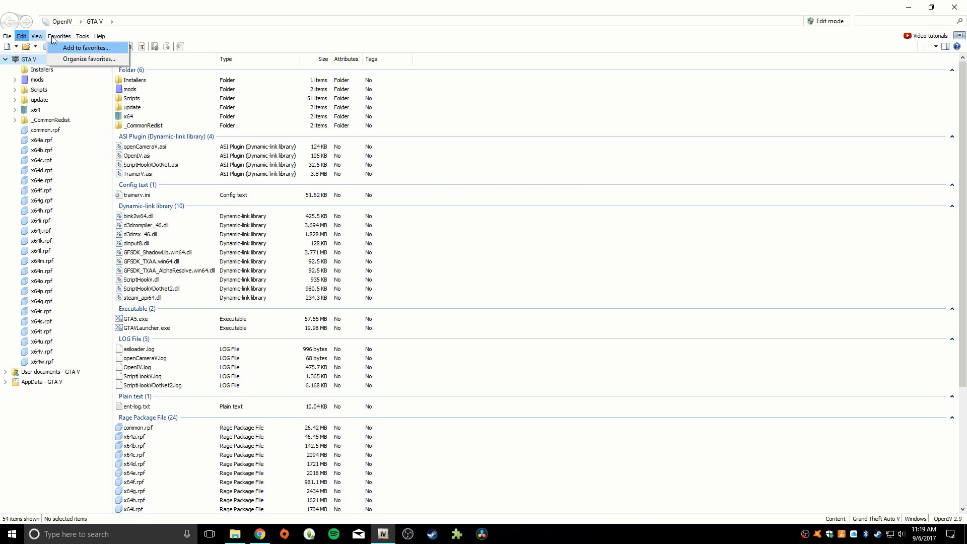
left_click(157, 35)
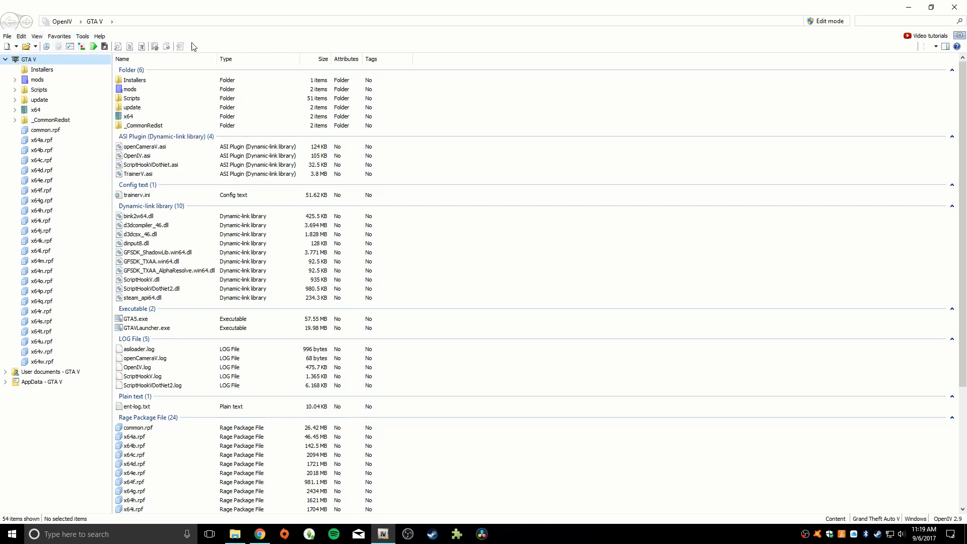
Turn on Edit mode in OpenIV and agree to continue with automatic saving of changes
left_click(7, 37)
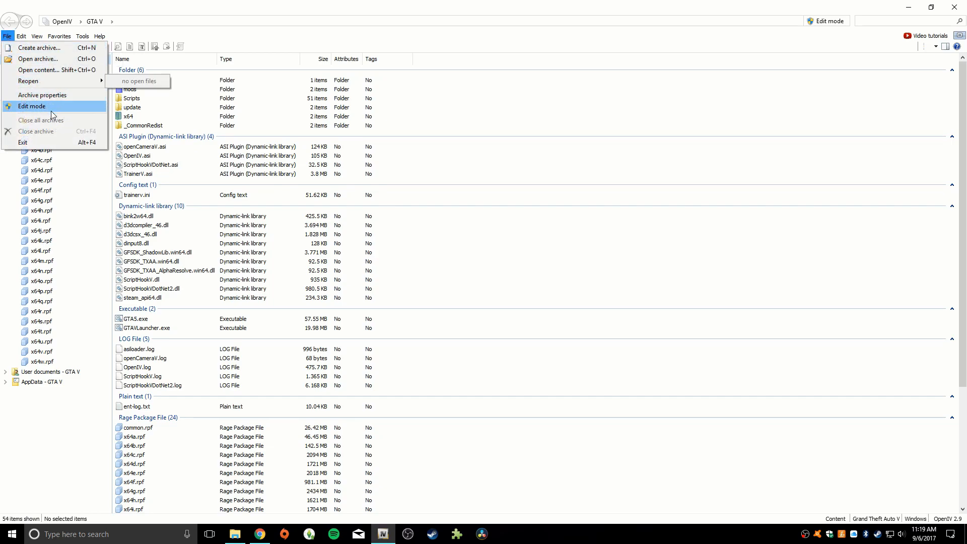
left_click(204, 30)
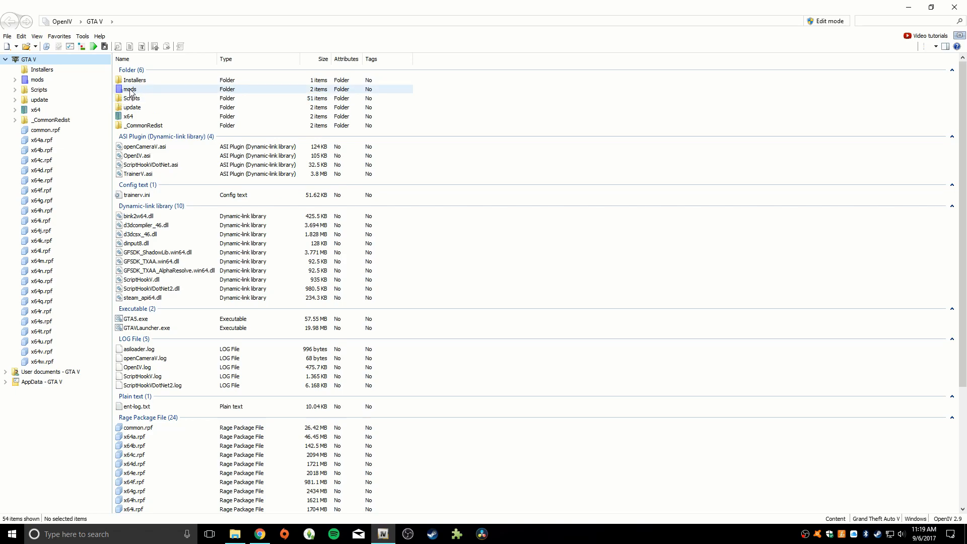
left_click(836, 21)
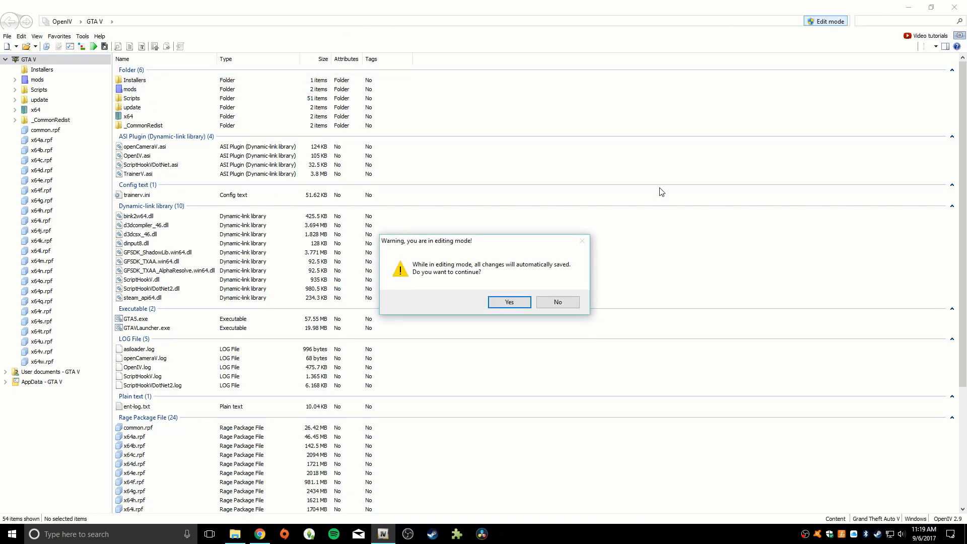
left_click(520, 306)
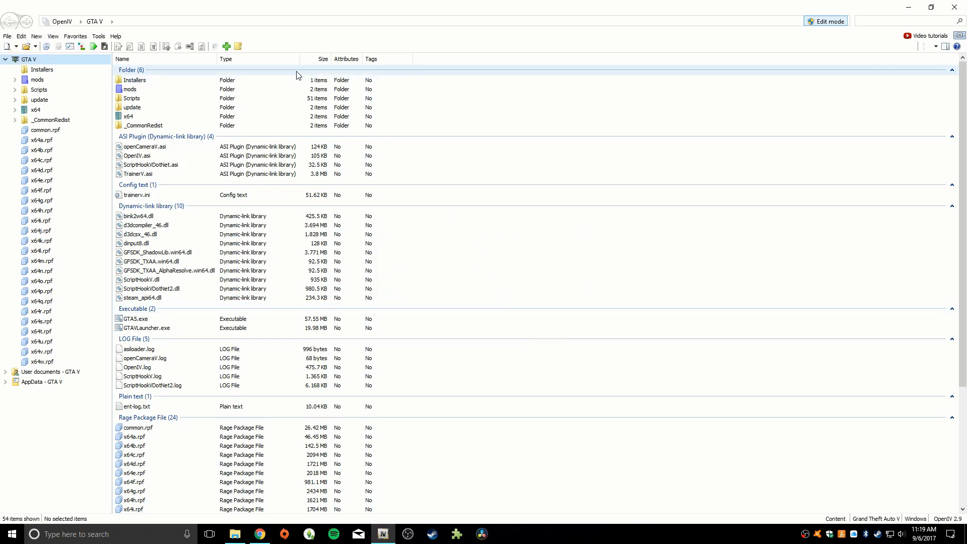
Start and cancel a new folder in the GTA V root, and view the contents of the mods folder
left_click(238, 47)
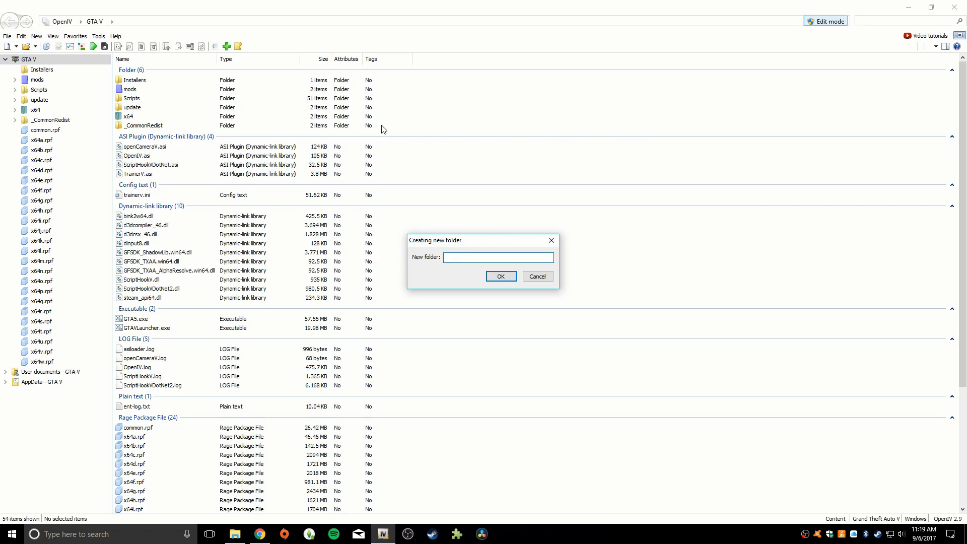
left_click(537, 277)
double_click(134, 90)
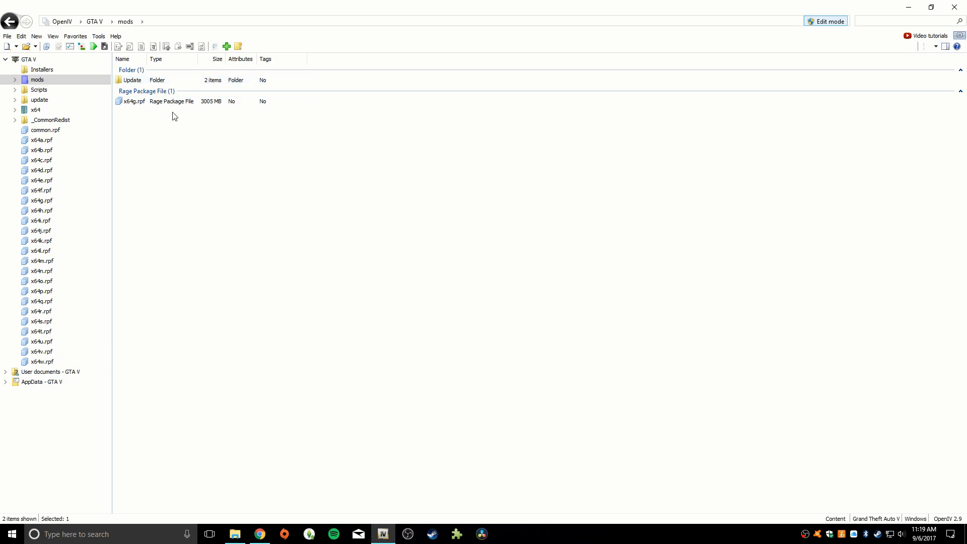
left_click(15, 24)
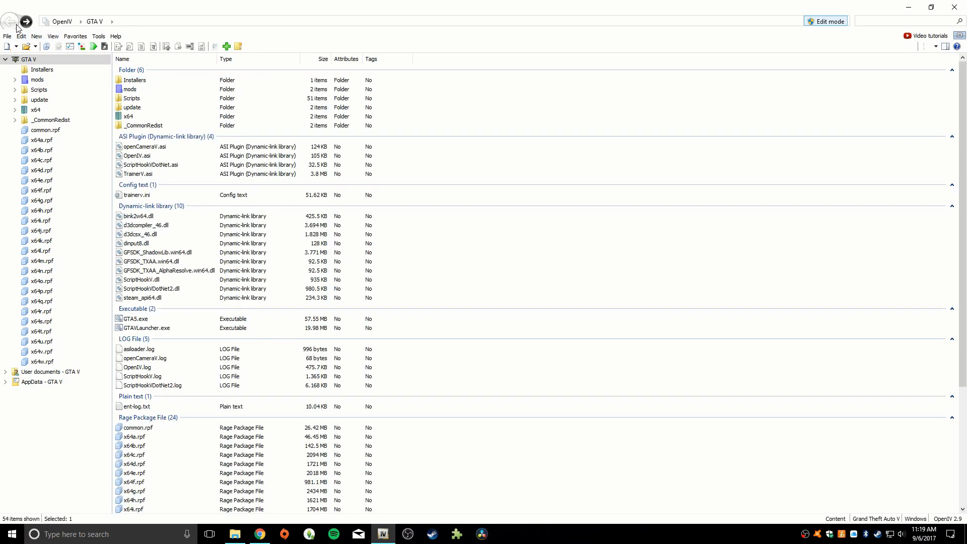
Switch to File Explorer and copy the x64 folder and update.rpf from the update folder of Grand Theft Auto V
left_click(240, 539)
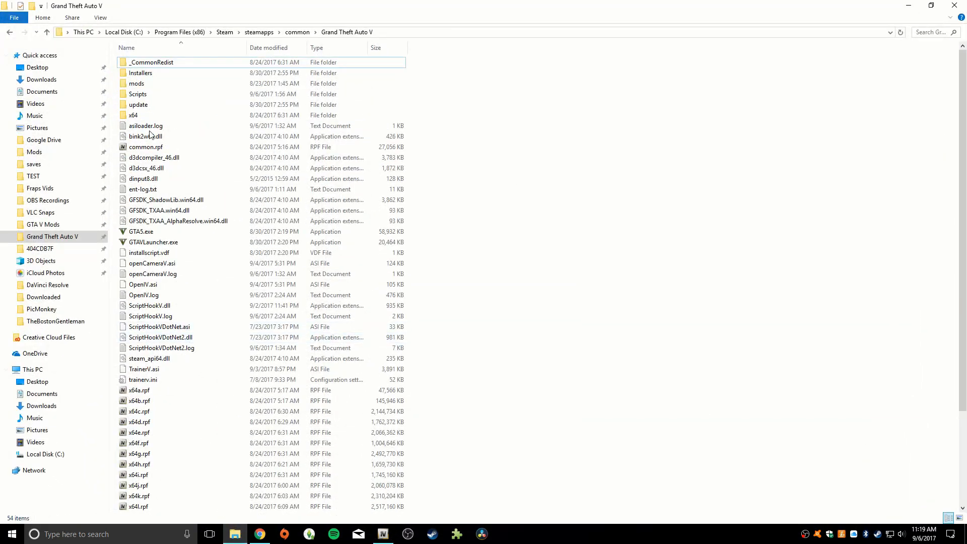
mouse_move(170, 6)
left_mouse_down()
mouse_move(173, 32)
mouse_move(154, 3)
left_mouse_up()
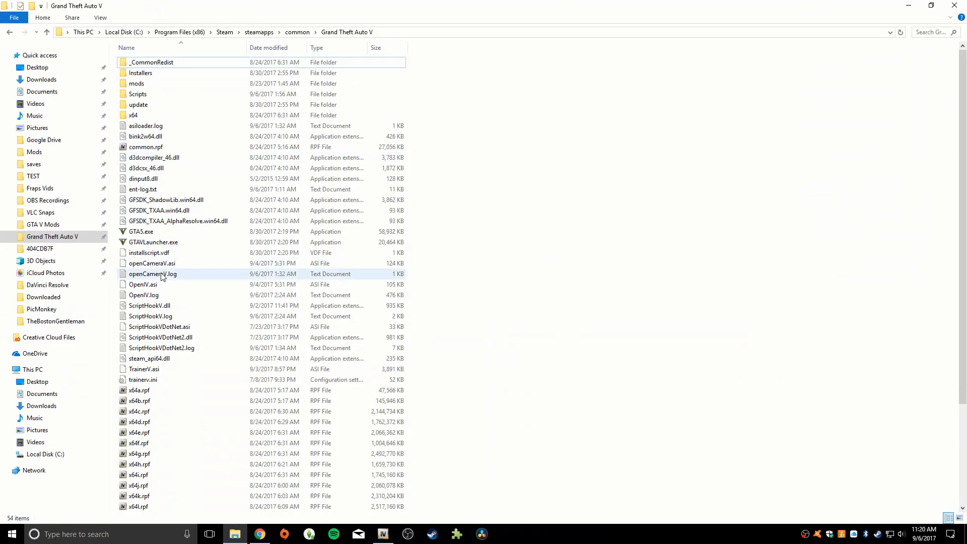
double_click(144, 85)
left_click(47, 32)
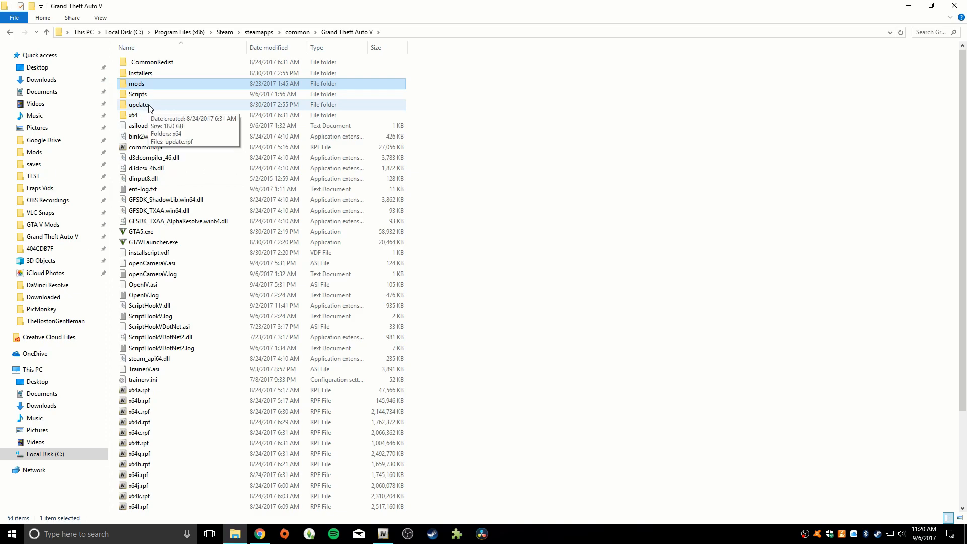
double_click(146, 105)
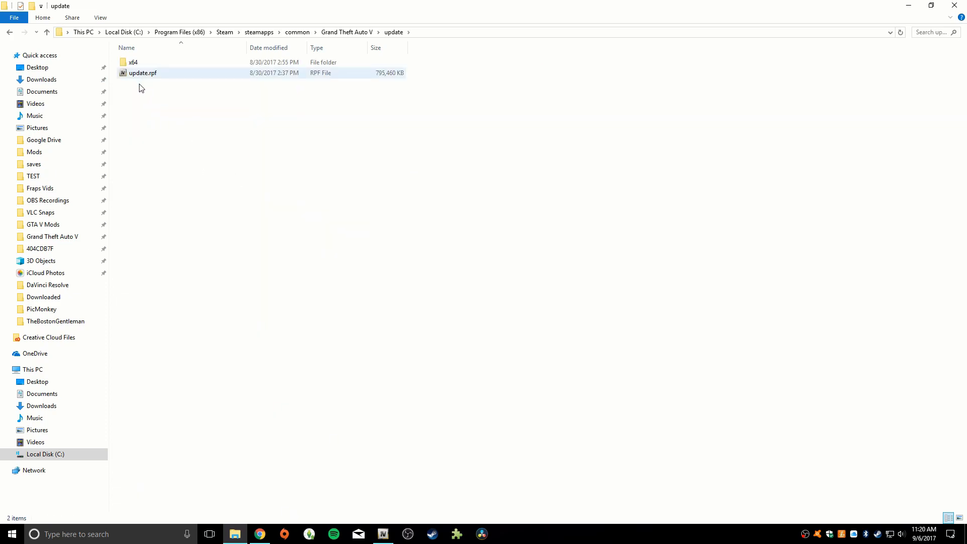
left_click_drag(162, 133, 134, 67)
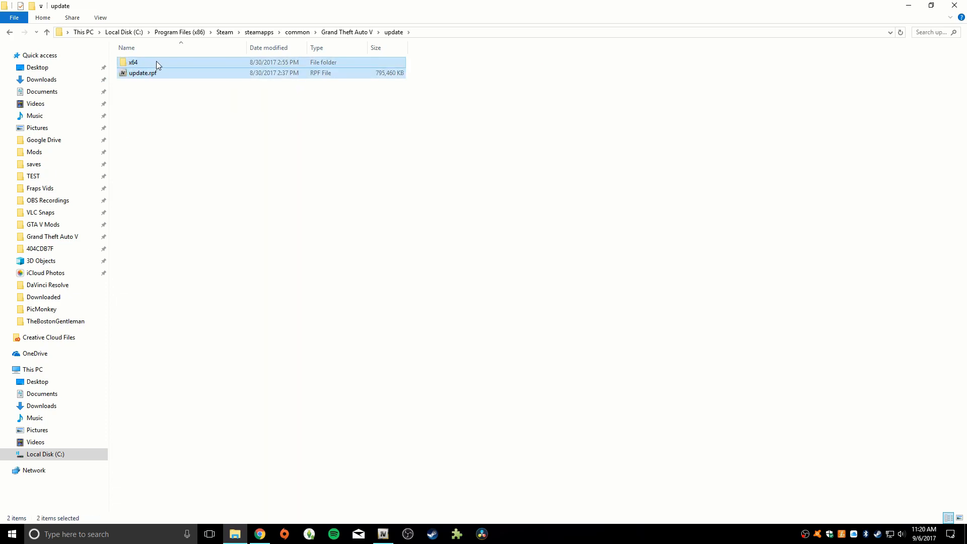
right_click(156, 60)
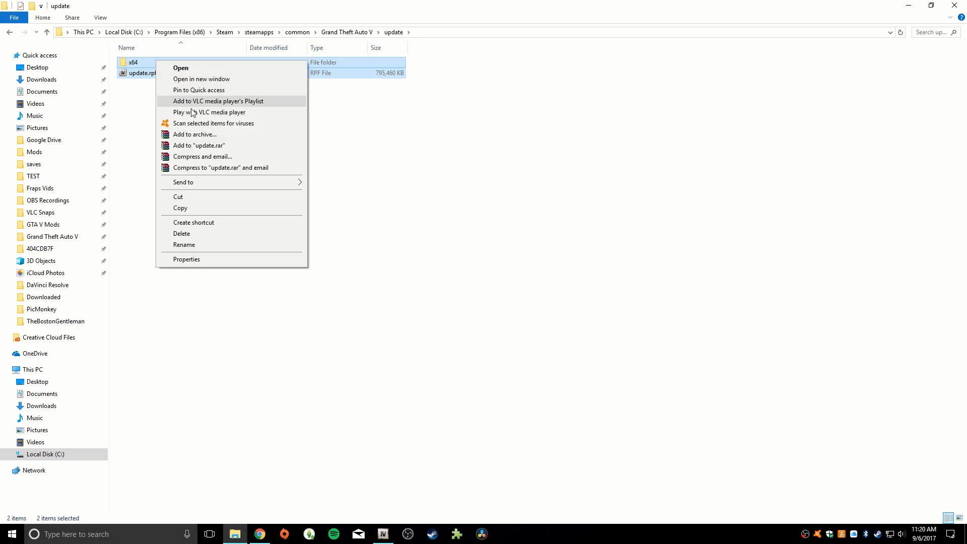
left_click(197, 208)
Open the game's mods folder and bring up the paste option for the copied files, but dismiss it
left_click(47, 32)
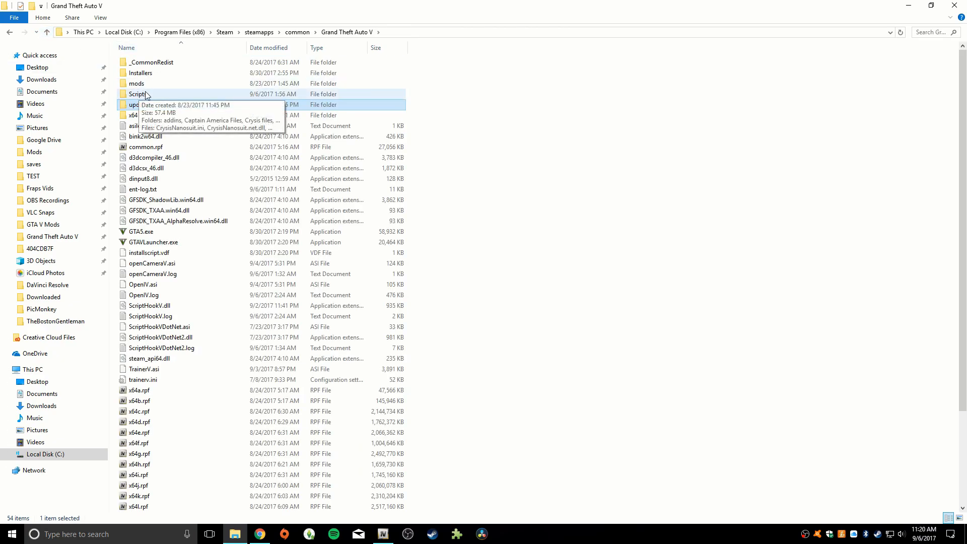
double_click(152, 84)
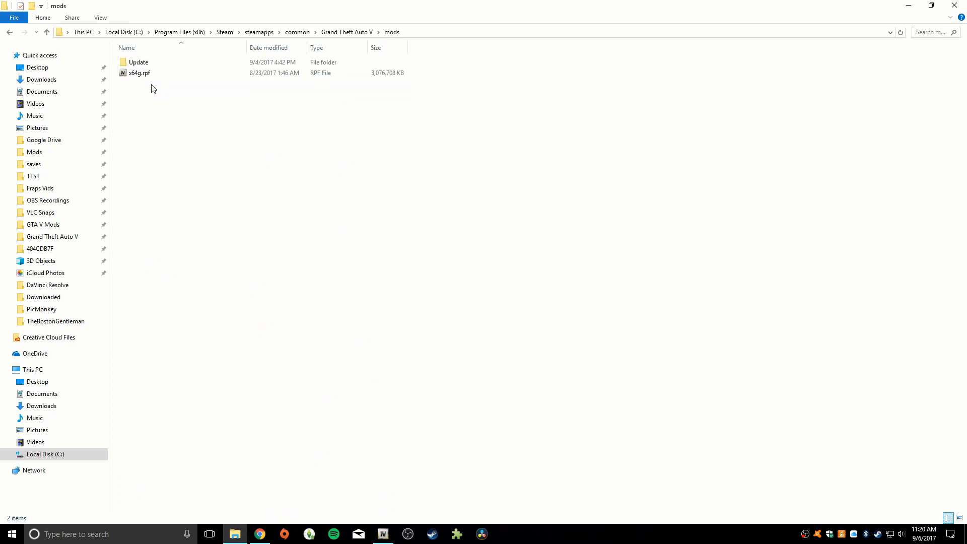
right_click(167, 111)
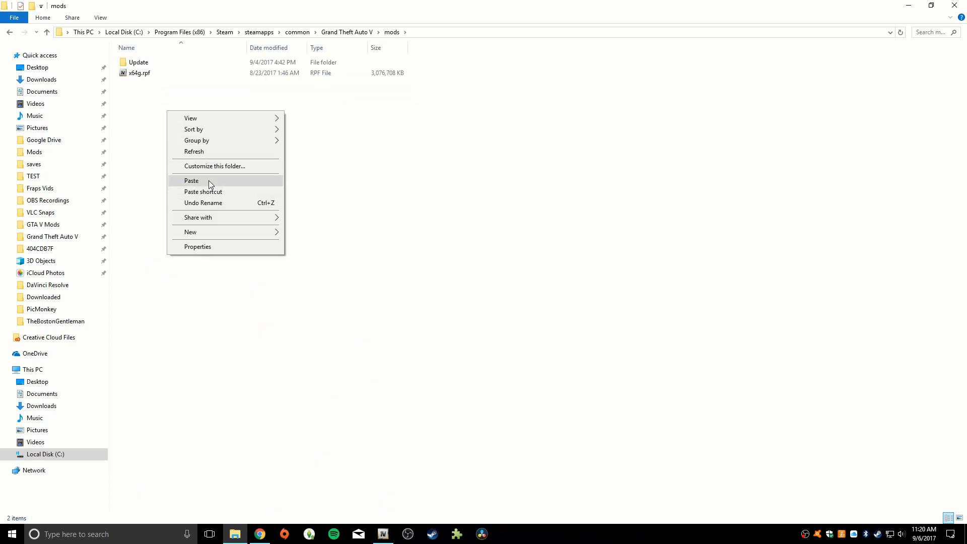
left_click(150, 140)
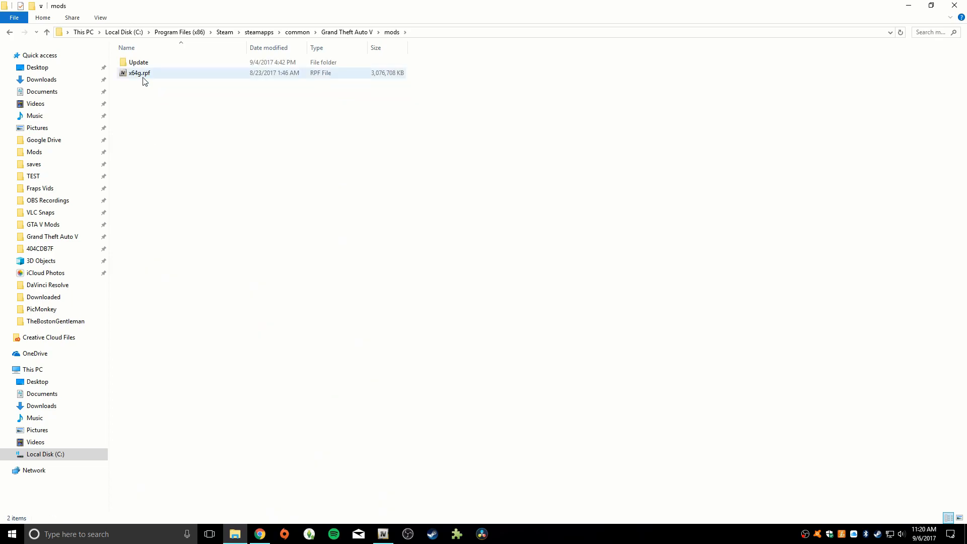
Compare the contents of the game's update folder with the Update folder inside mods
left_click(47, 32)
double_click(144, 105)
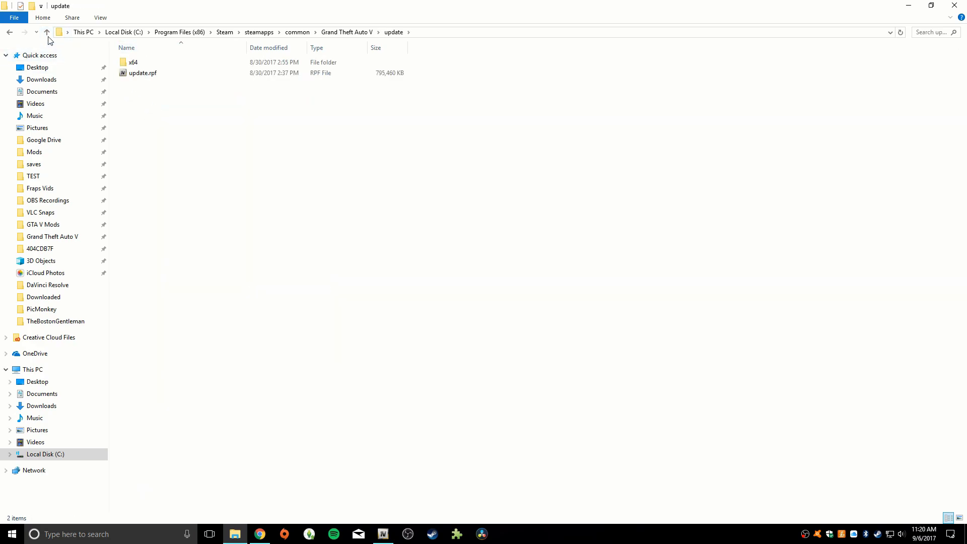
left_click(46, 32)
double_click(147, 83)
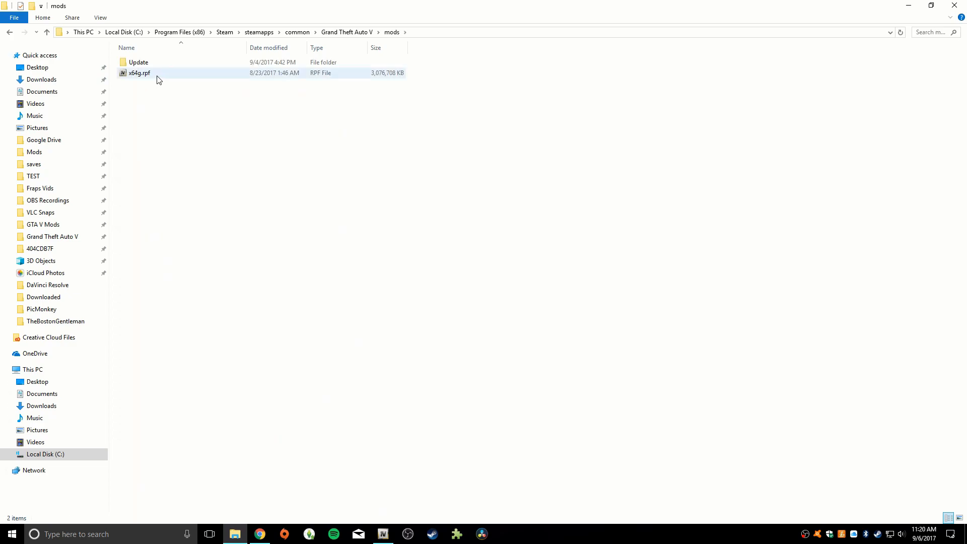
left_click(146, 63)
double_click(153, 66)
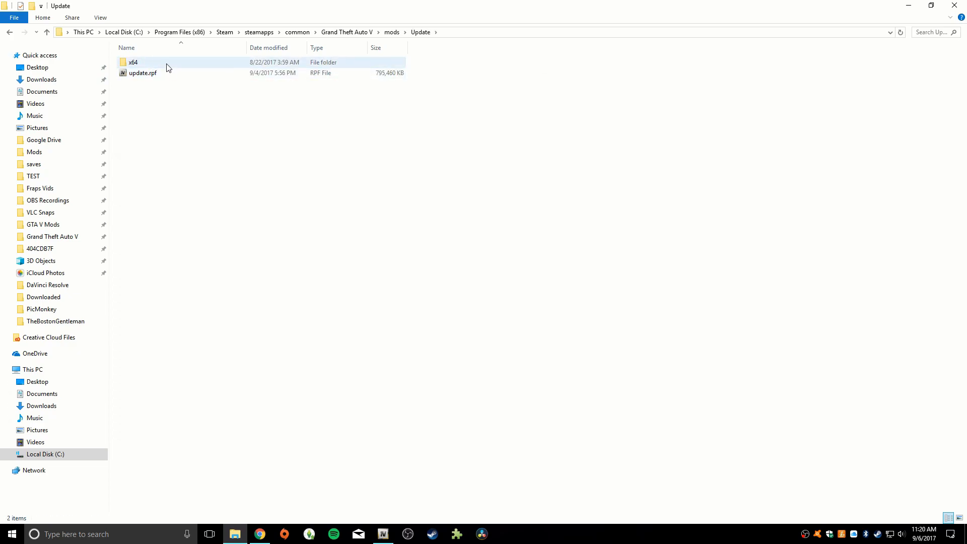
Return to OpenIV, open its mods folder, and switch to the Chrome browser
left_click(909, 6)
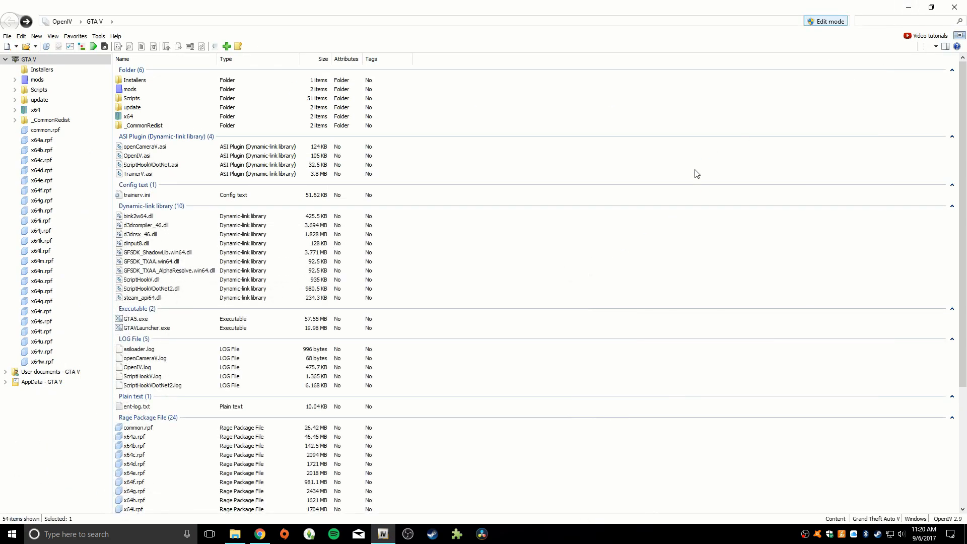
double_click(130, 89)
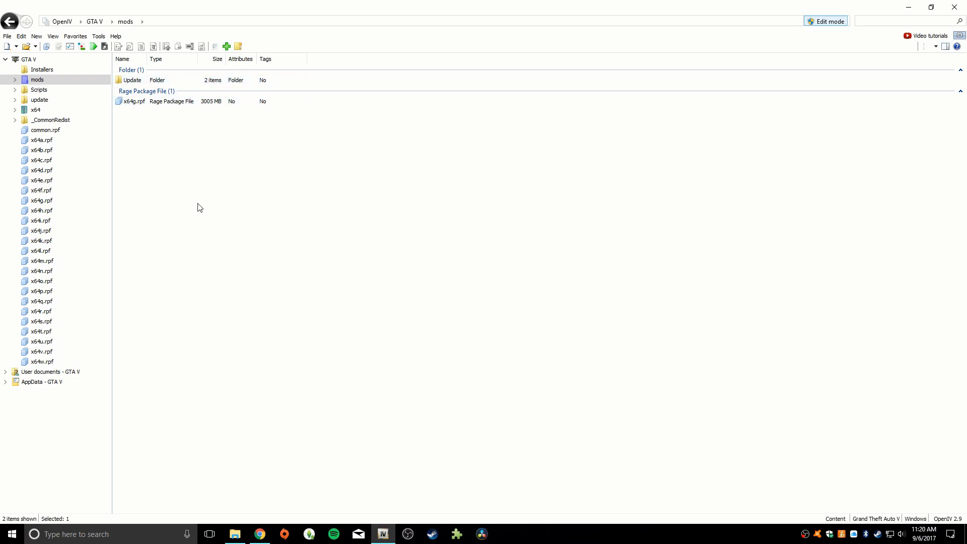
left_click(260, 534)
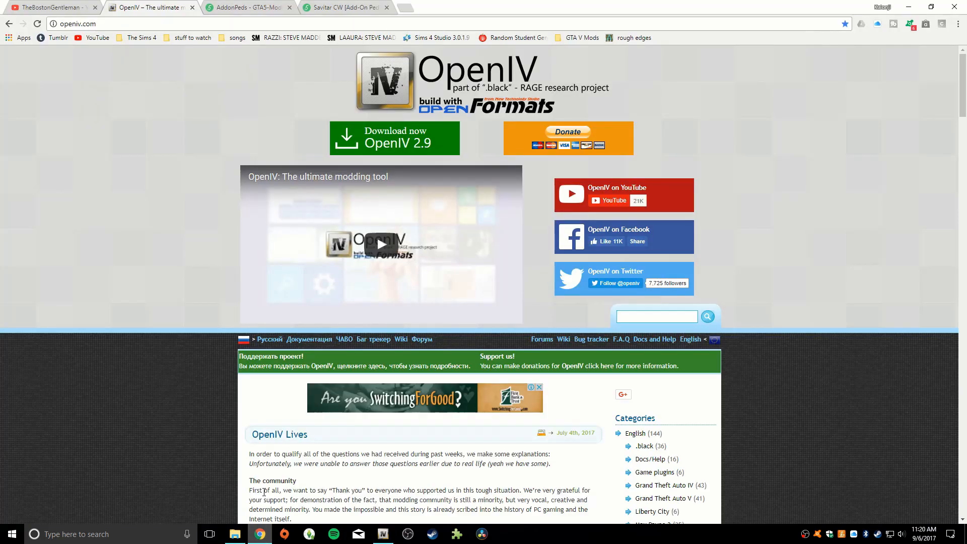
Bring up the AddonPeds page on GTA5-Mods and review its title, description and requirements
left_click(234, 9)
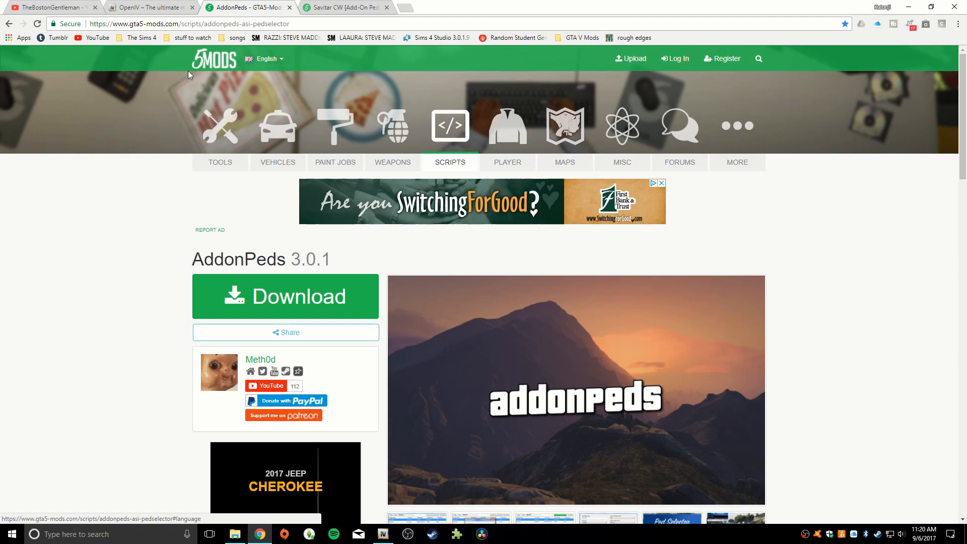
left_click_drag(187, 266, 289, 267)
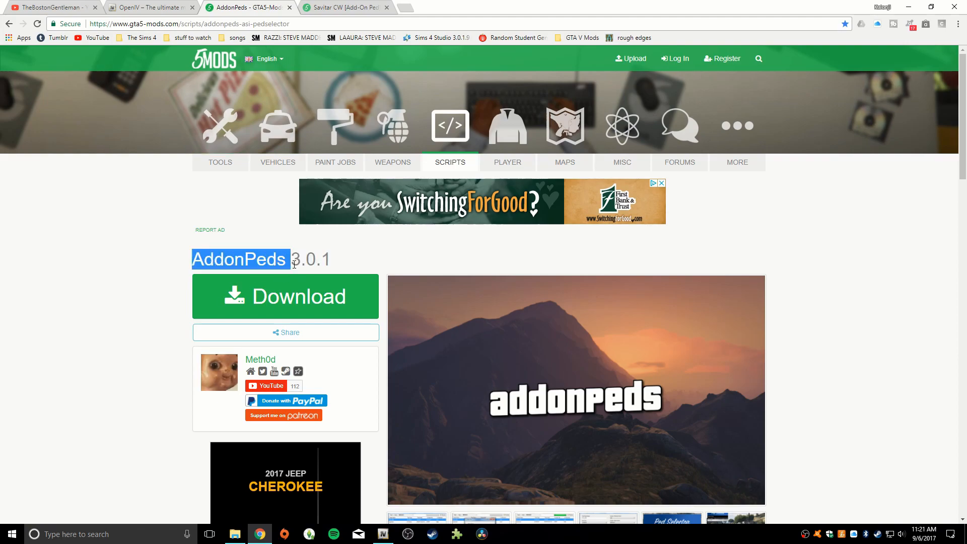
left_click(341, 266)
scroll(468, 284, "down", 4)
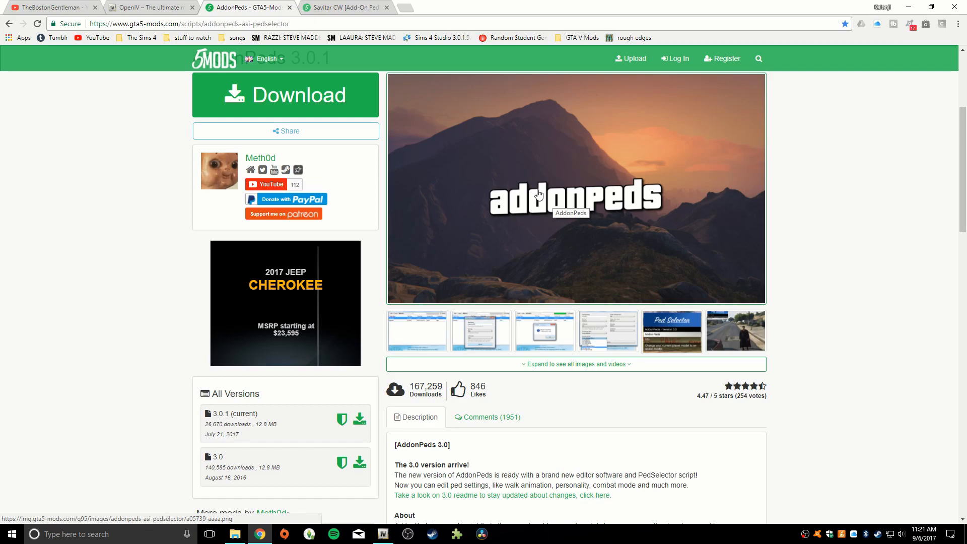
scroll(523, 268, "down", 5)
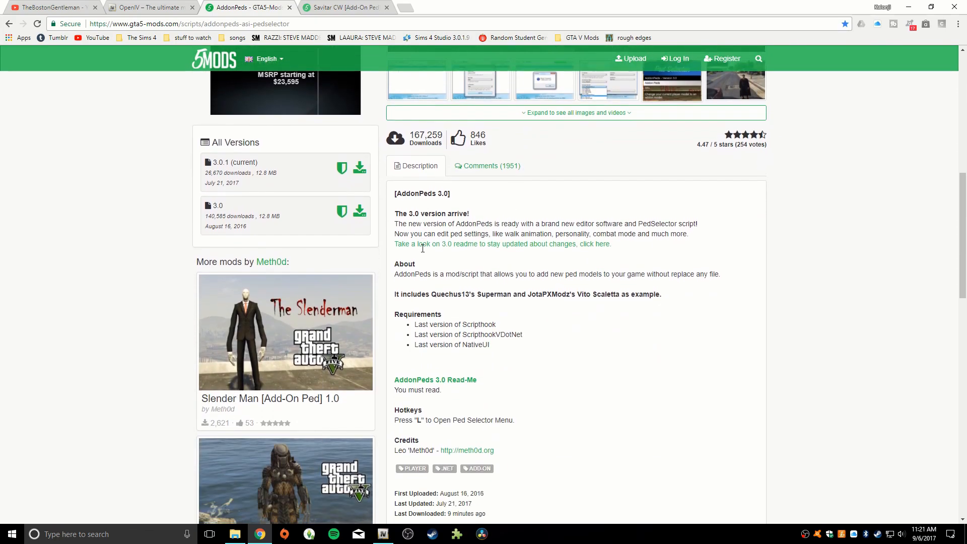
scroll(402, 214, "down", 2)
scroll(403, 214, "up", 8)
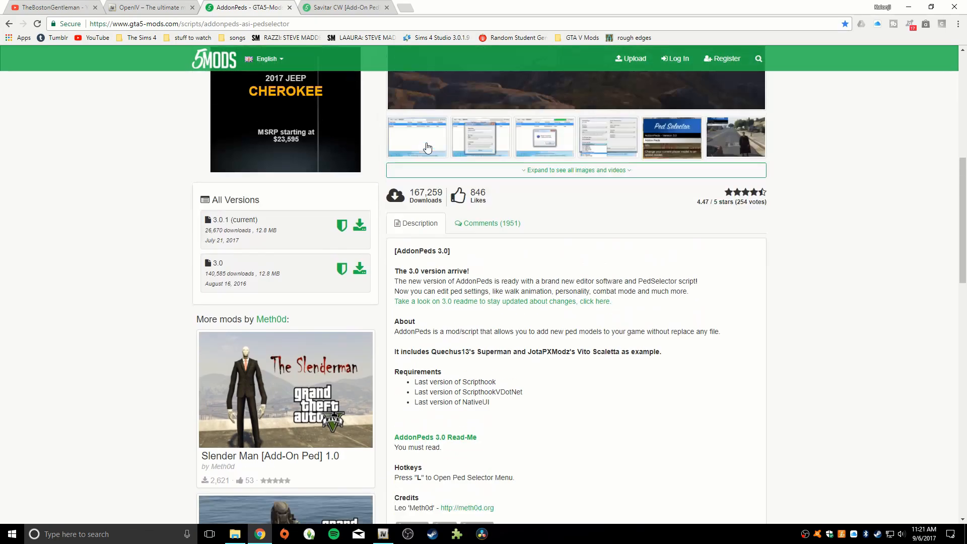
scroll(273, 102, "up", 3)
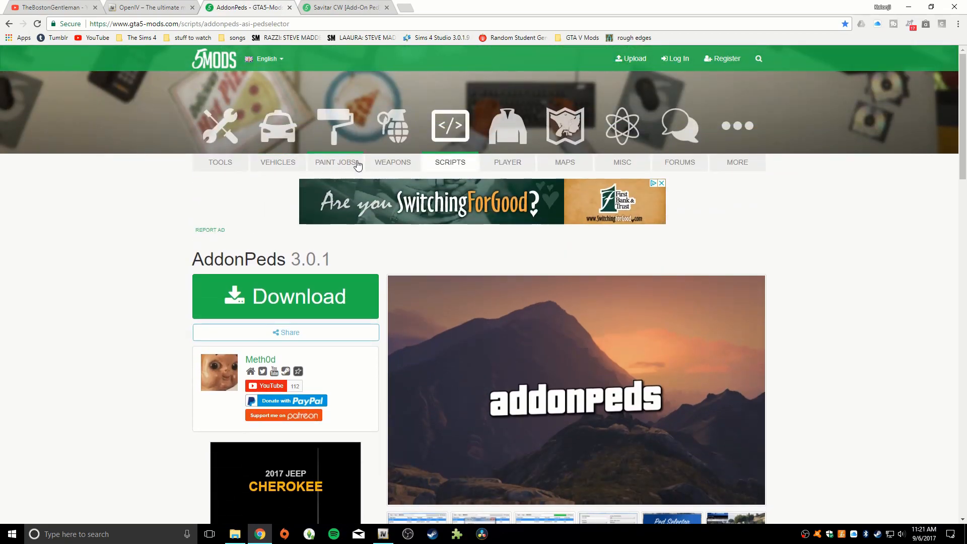
left_click(758, 58)
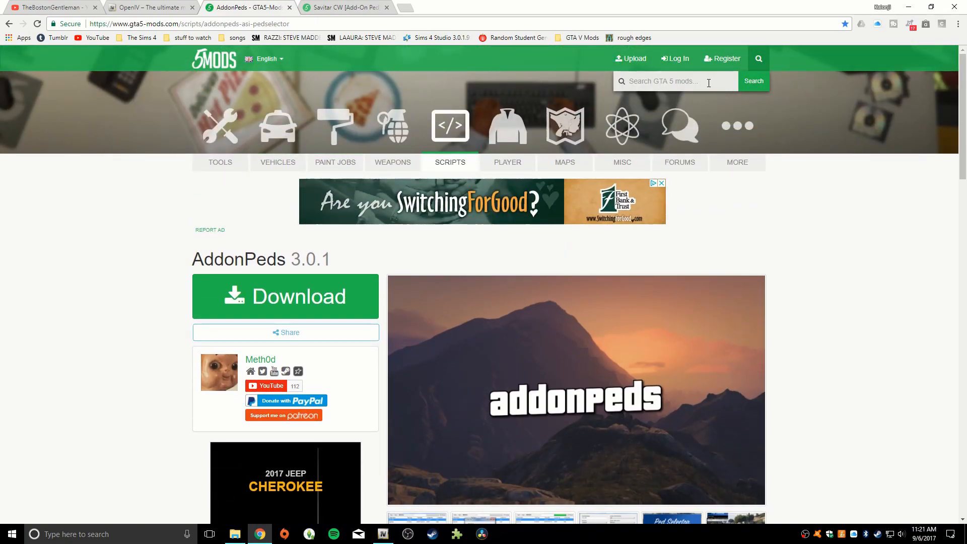
scroll(264, 197, "down", 2)
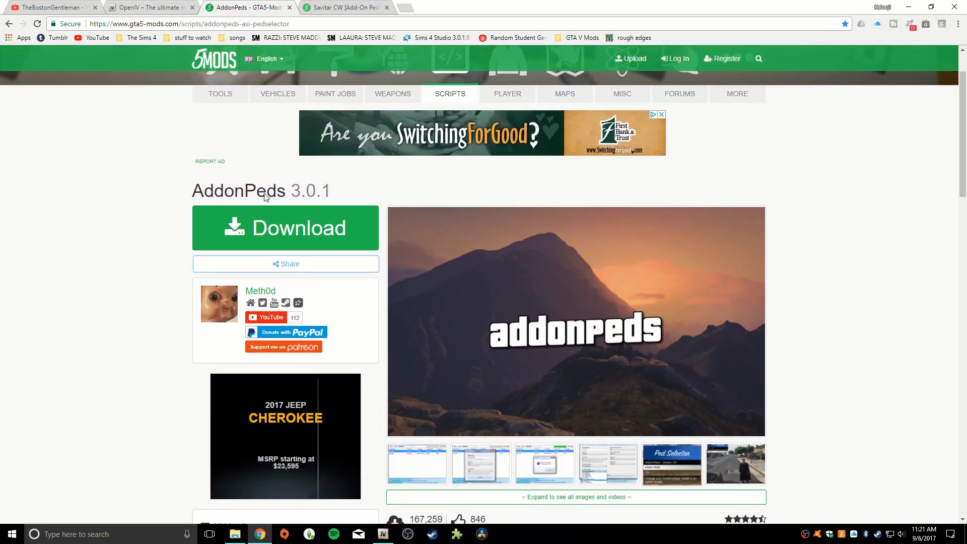
scroll(275, 163, "up", 2)
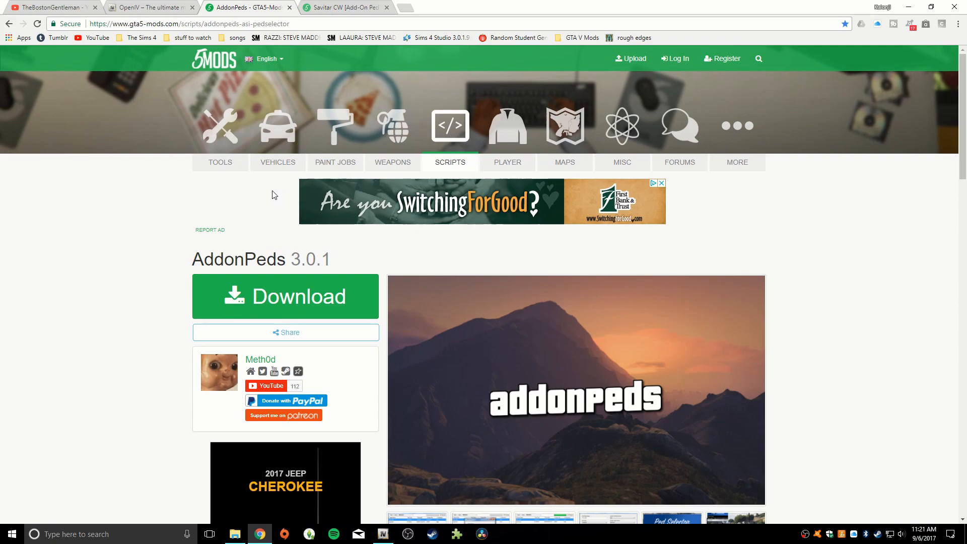
Look through the other add-on ped mods by the same author listed on the AddonPeds page
scroll(282, 221, "down", 10)
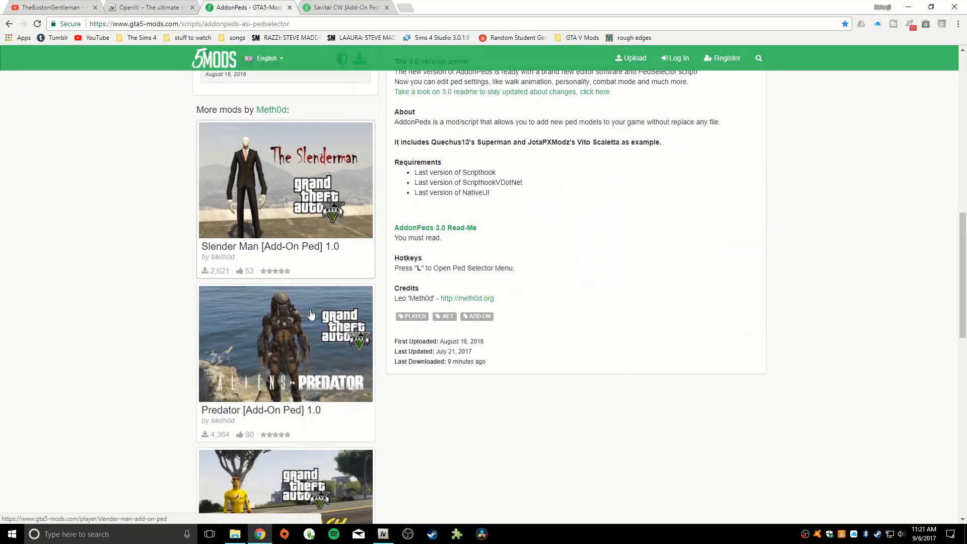
scroll(282, 347, "down", 3)
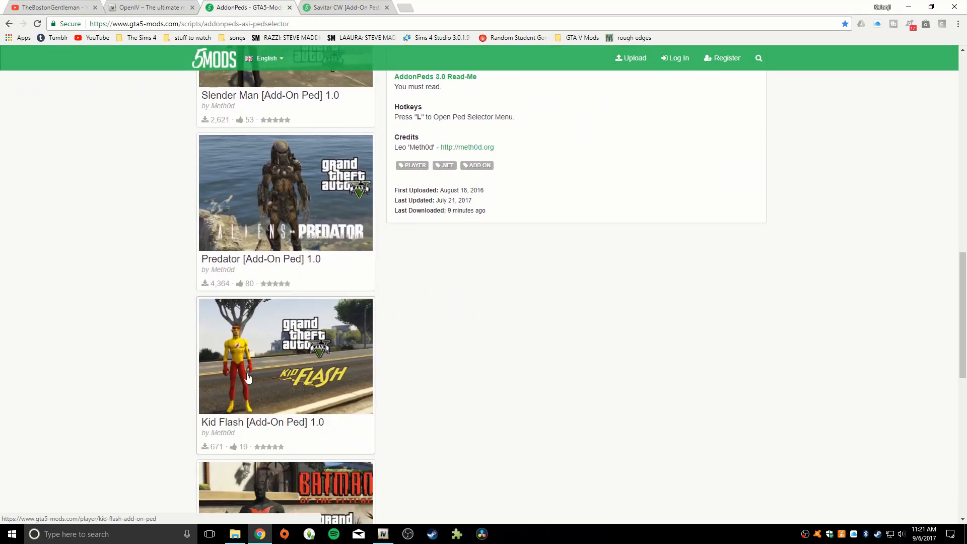
scroll(275, 345, "down", 3)
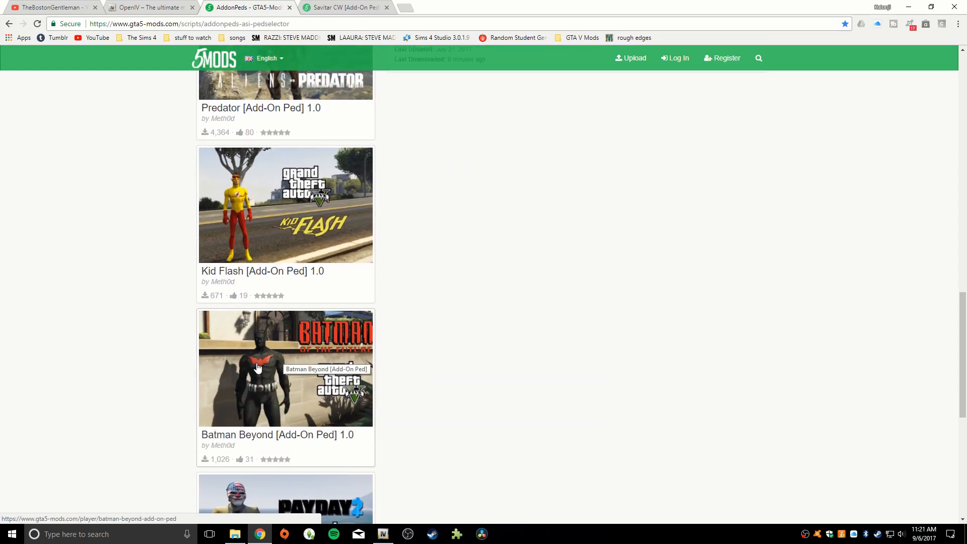
scroll(293, 370, "down", 5)
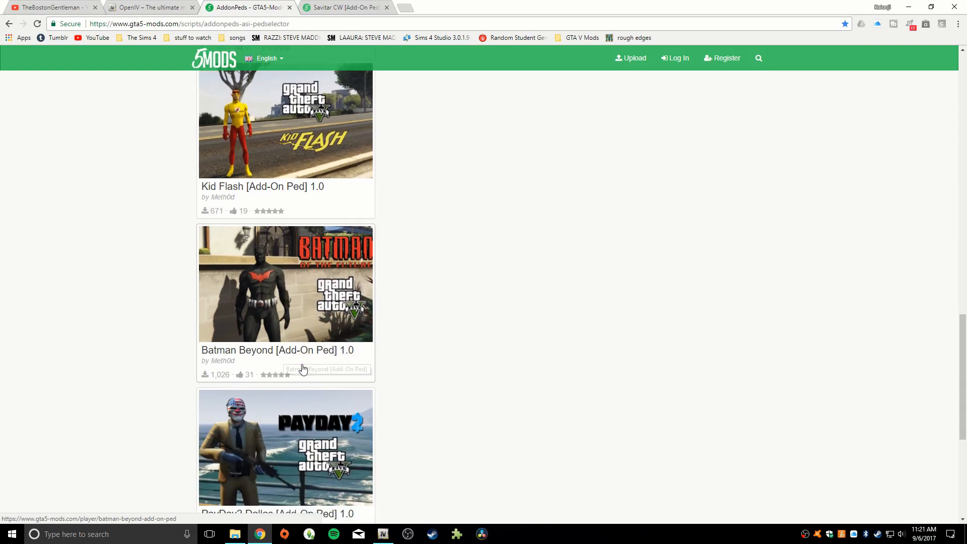
scroll(300, 368, "up", 10)
scroll(300, 368, "up", 8)
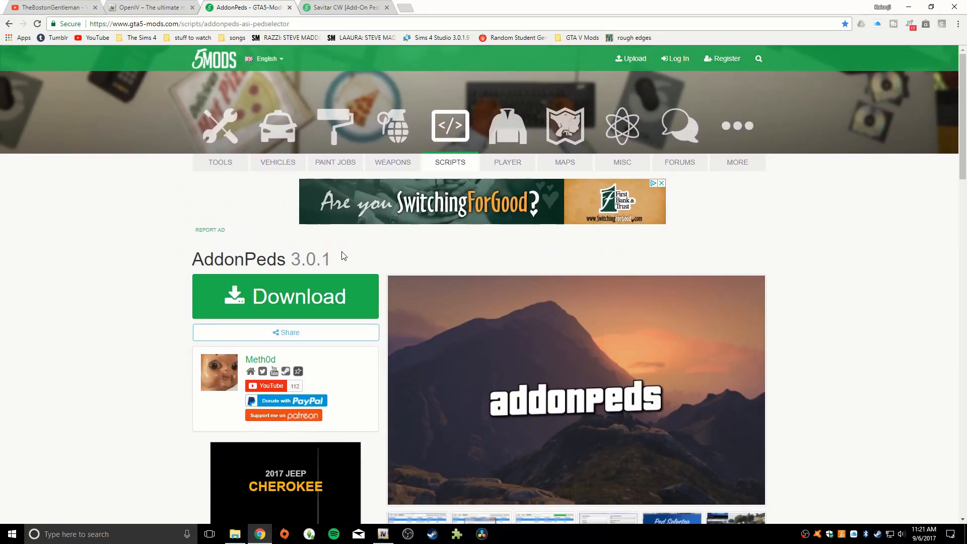
Check the download count, likes and version list of the AddonPeds mod
scroll(339, 257, "down", 1)
scroll(325, 211, "down", 1)
scroll(325, 210, "down", 2)
scroll(325, 210, "up", 2)
scroll(518, 225, "down", 4)
scroll(518, 225, "up", 2)
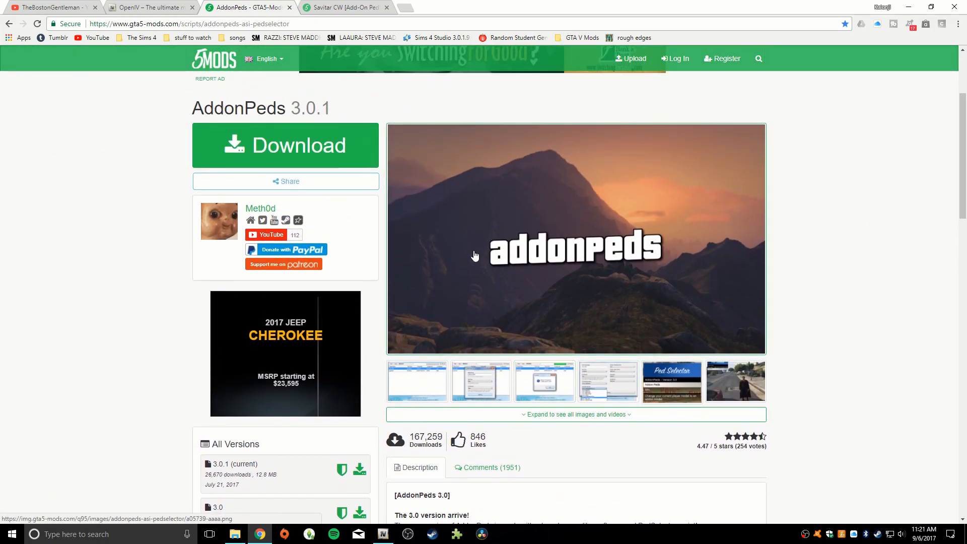
scroll(578, 296, "down", 3)
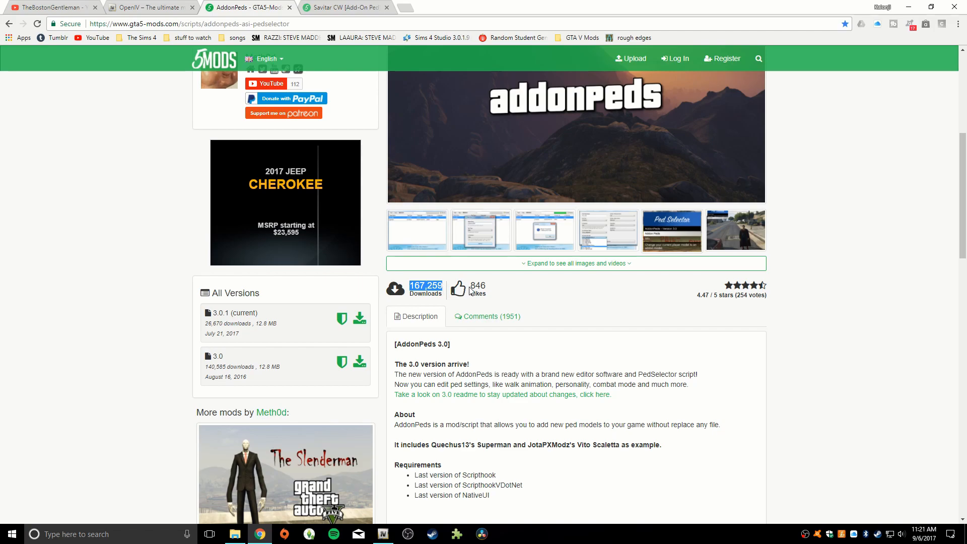
scroll(720, 81, "up", 6)
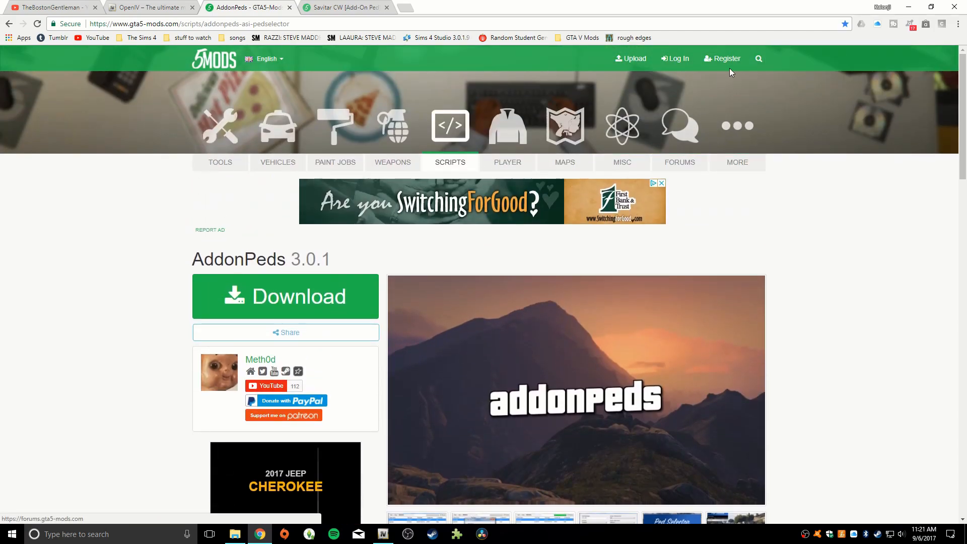
Search the GTA5-Mods site for "addon"
left_click(759, 59)
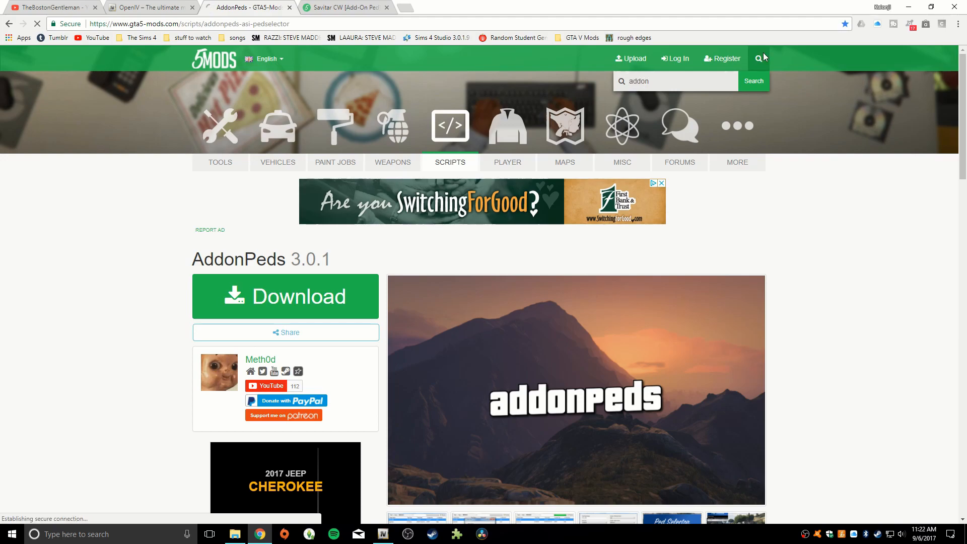
key("Return")
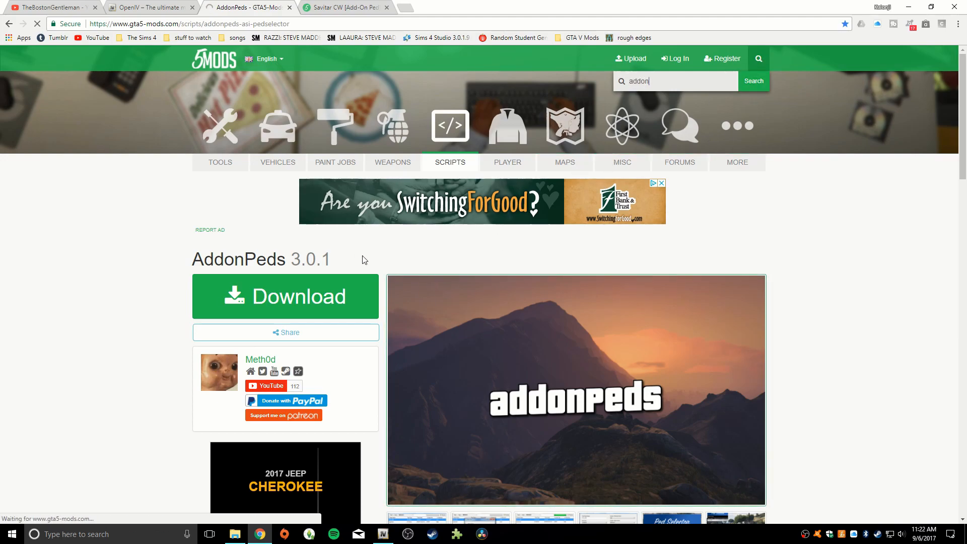
left_click_drag(259, 260, 192, 261)
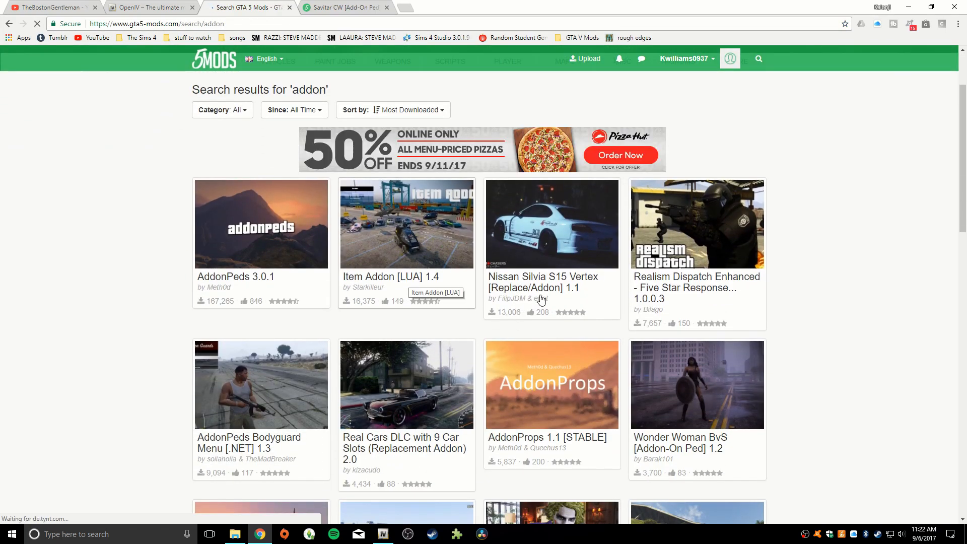
Browse the mods in the search results and open the AddonPeds 3.0.1 page
scroll(615, 329, "down", 2)
scroll(615, 328, "down", 3)
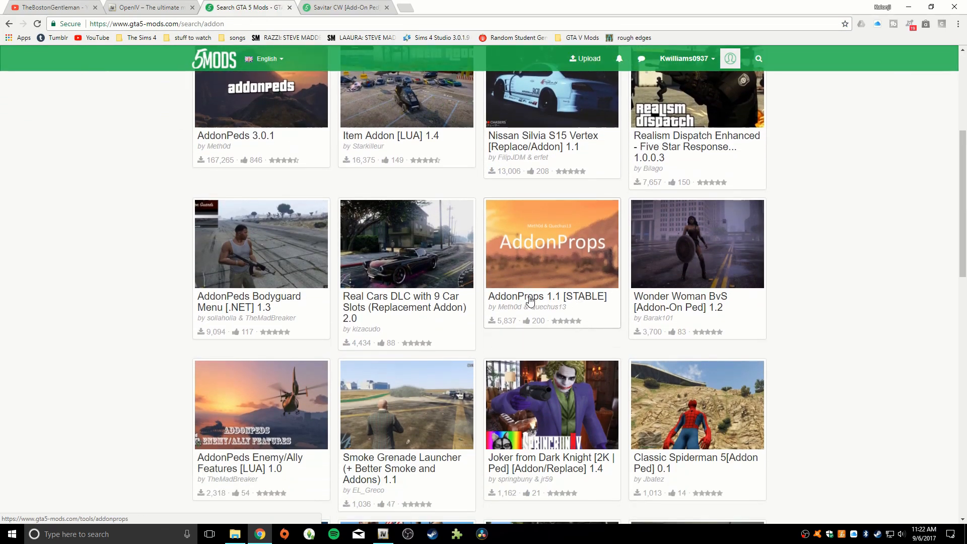
scroll(483, 261, "up", 3)
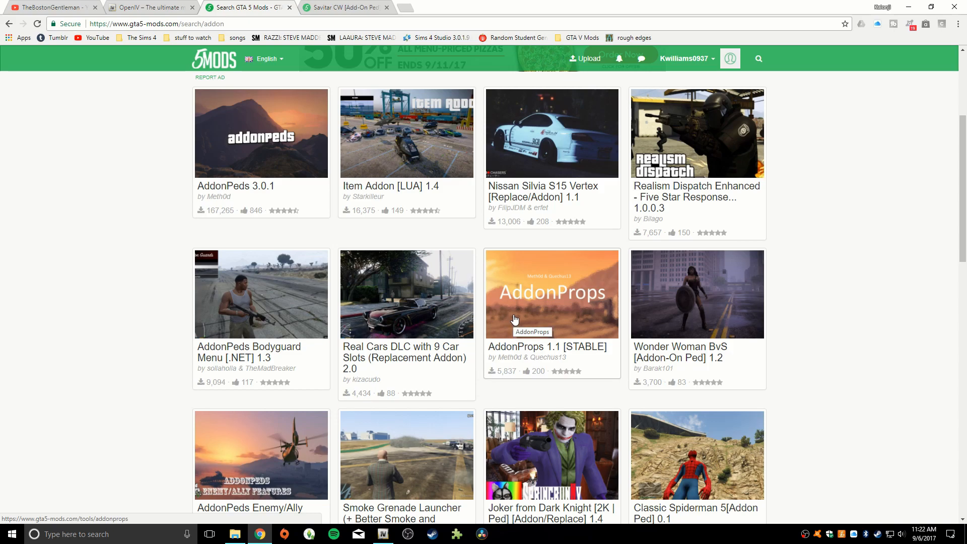
scroll(516, 320, "down", 1)
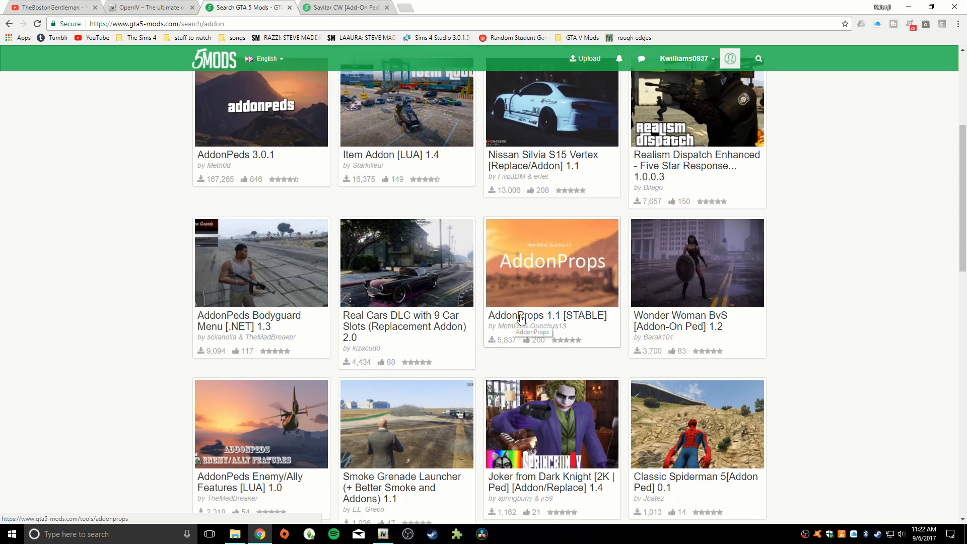
scroll(519, 309, "up", 5)
scroll(425, 304, "down", 2)
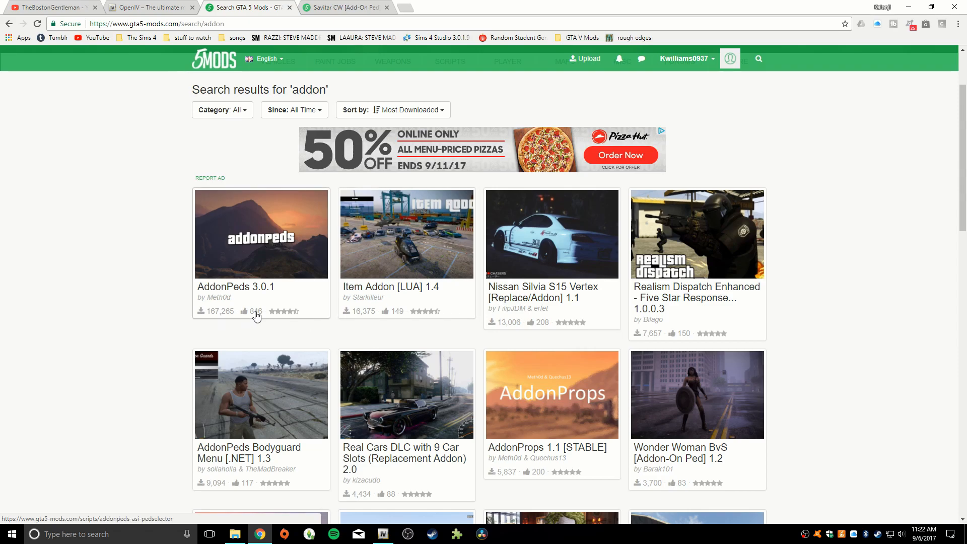
scroll(443, 309, "down", 3)
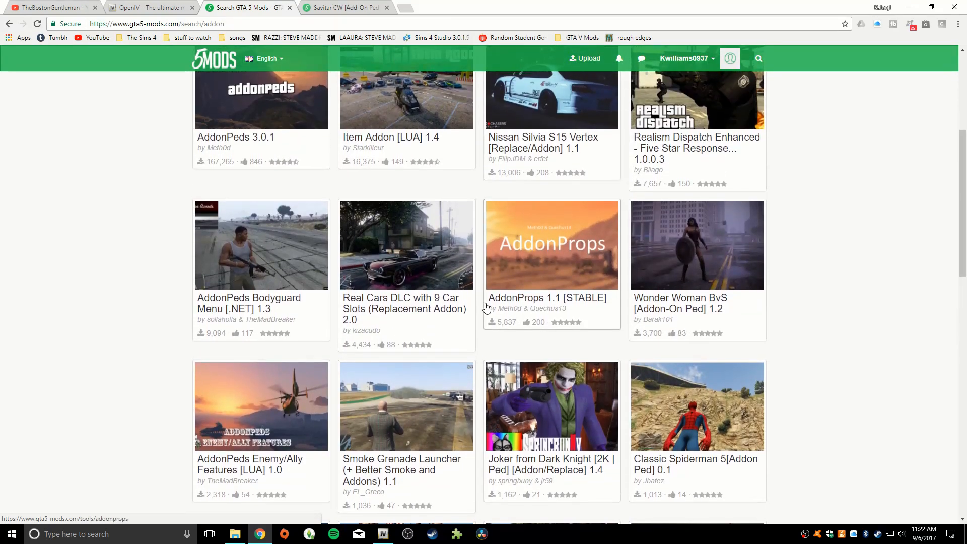
scroll(487, 308, "up", 4)
left_click(282, 285)
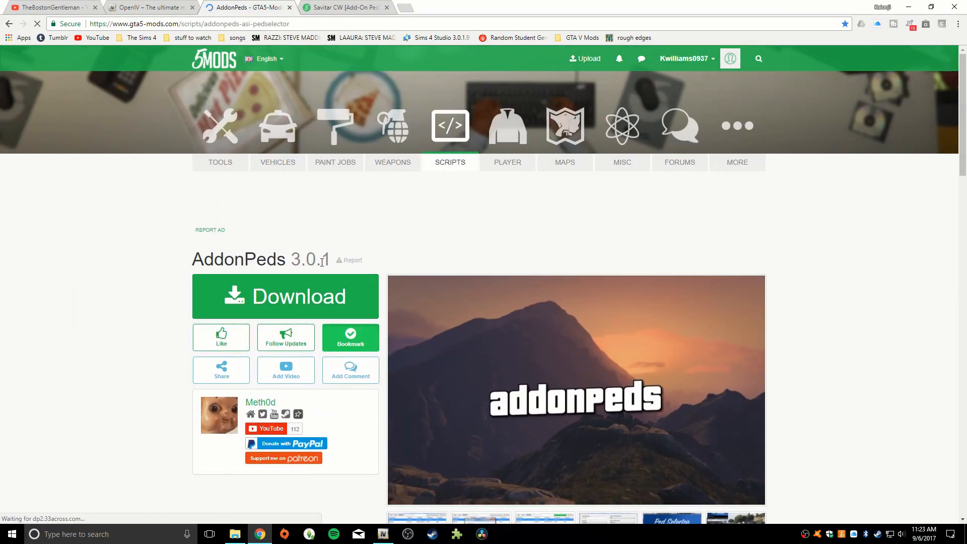
Download AddonPeds 3.0.1 and save the archive in the Add On Ped Tutorial folder inside Downloads
scroll(452, 287, "down", 6)
scroll(443, 274, "up", 4)
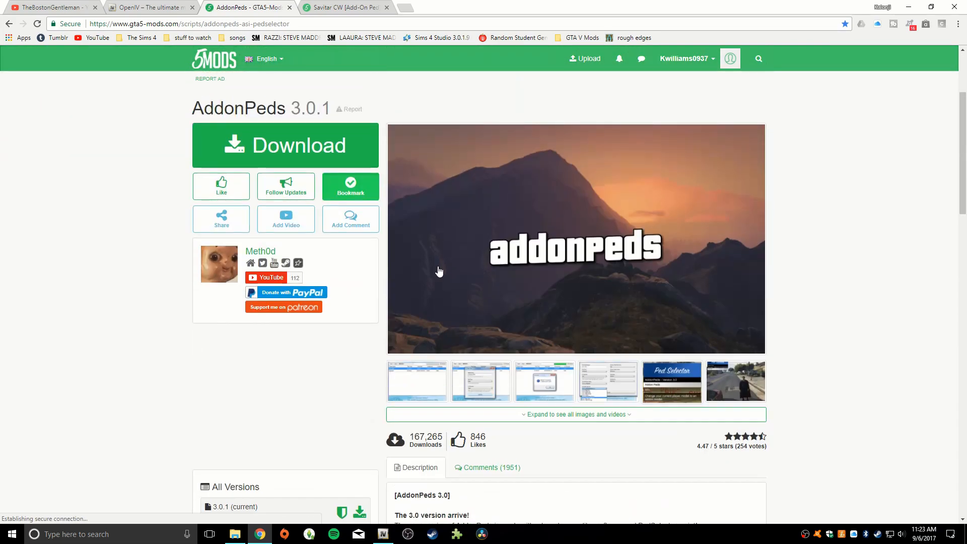
left_click(280, 195)
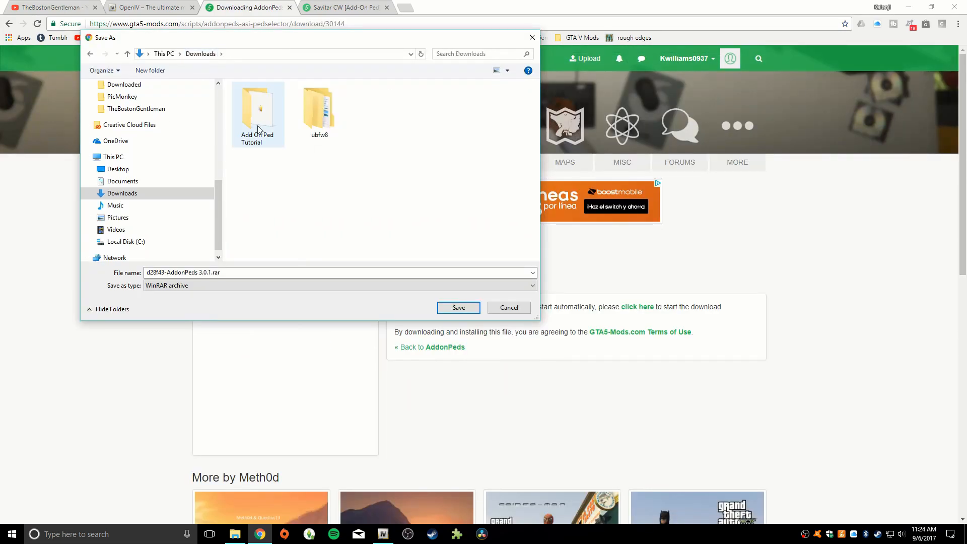
left_click(168, 54)
scroll(132, 121, "up", 3)
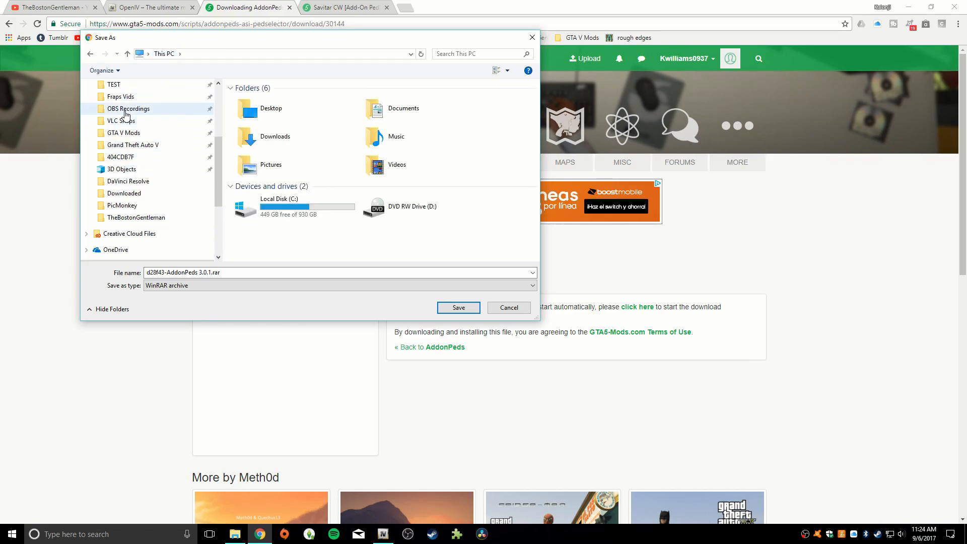
scroll(128, 121, "up", 5)
left_click(133, 117)
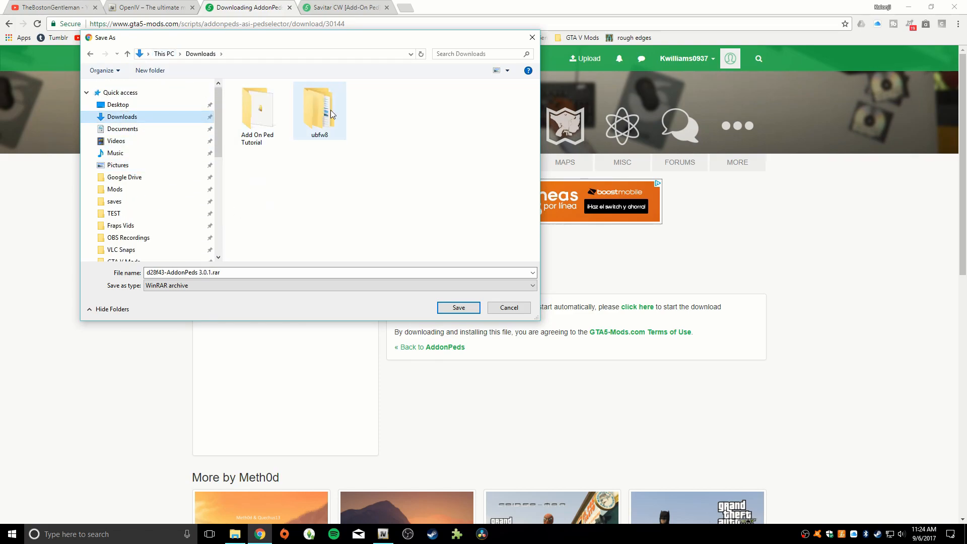
double_click(258, 115)
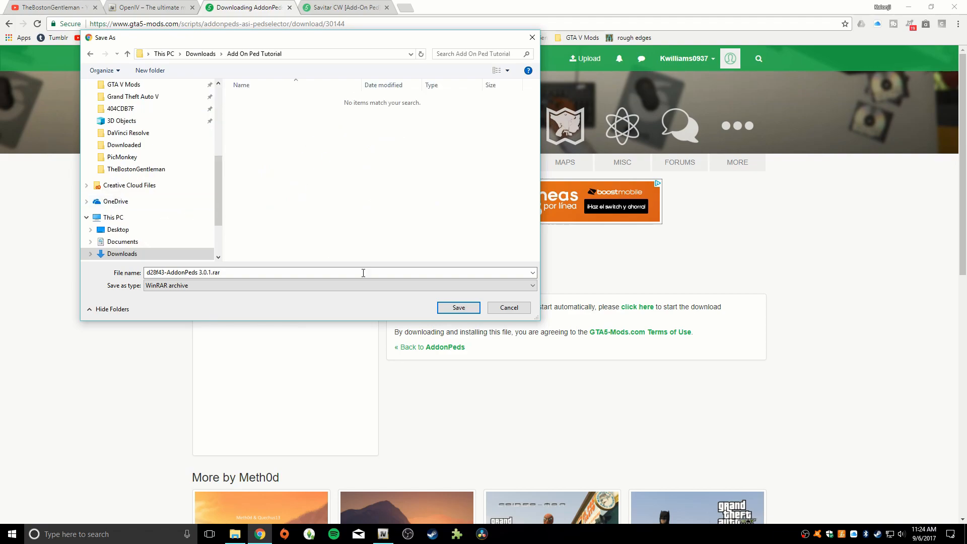
left_click(458, 307)
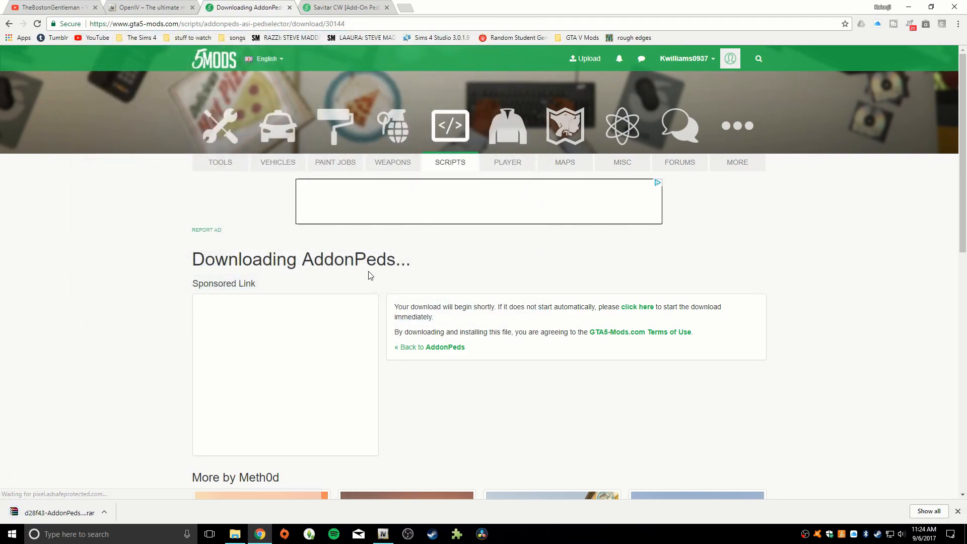
Open the downloaded AddonPeds archive in WinRAR, dismiss the licence reminder and move the window fully into view
left_click(67, 512)
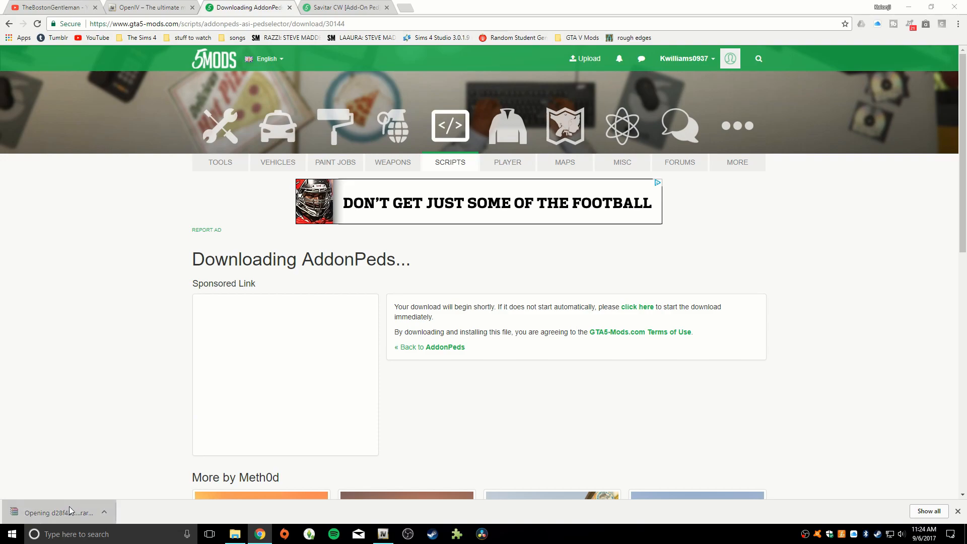
left_click_drag(939, 99, 840, 99)
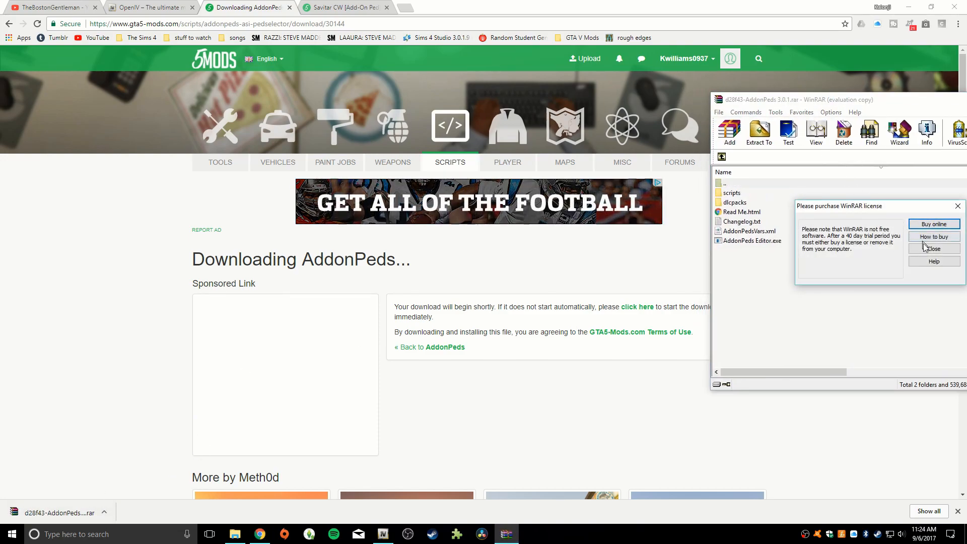
left_click(932, 249)
left_click_drag(794, 101, 599, 117)
left_click_drag(524, 96, 499, 93)
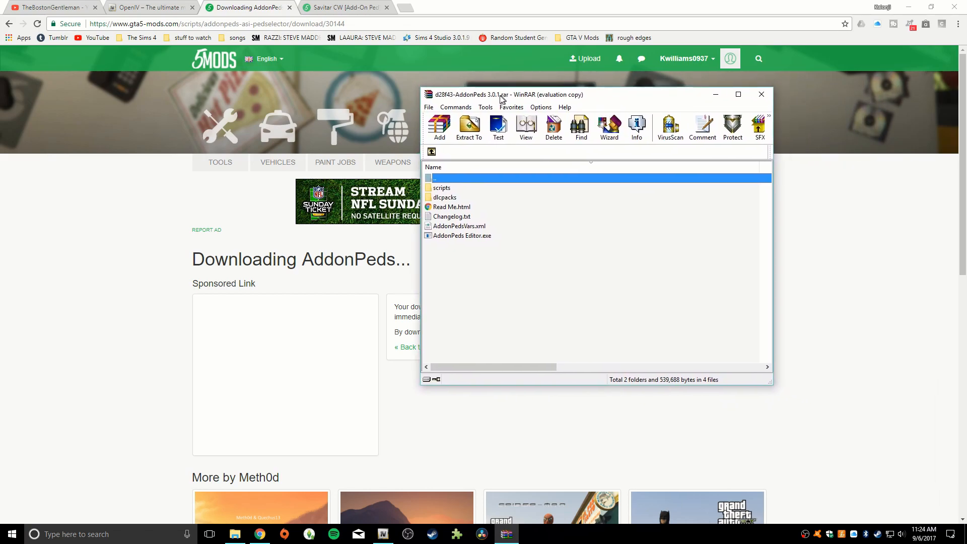
Enlarge the archive window, look inside the archive's scripts folder and return to the archive's root
left_click_drag(767, 379, 938, 459)
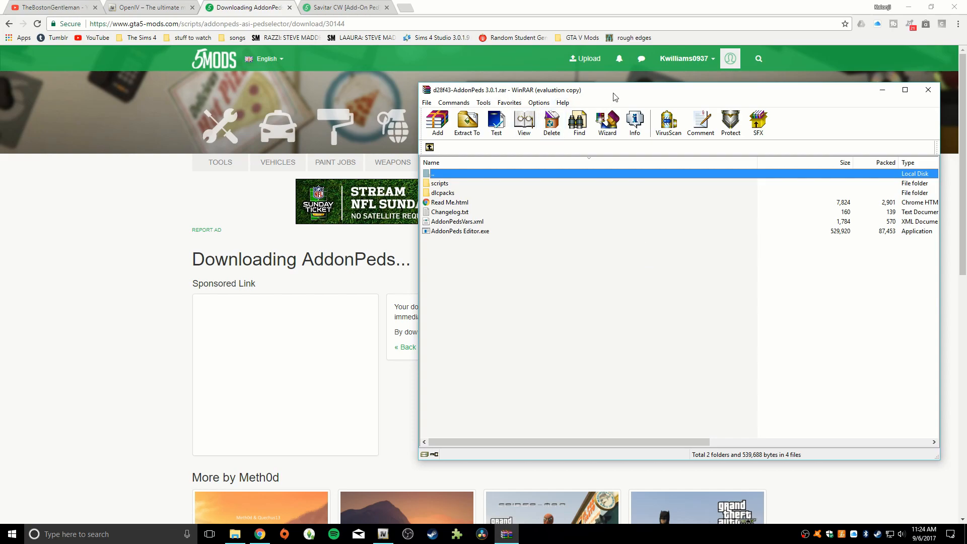
mouse_move(614, 94)
left_mouse_down()
mouse_move(618, 86)
mouse_move(614, 94)
left_mouse_up()
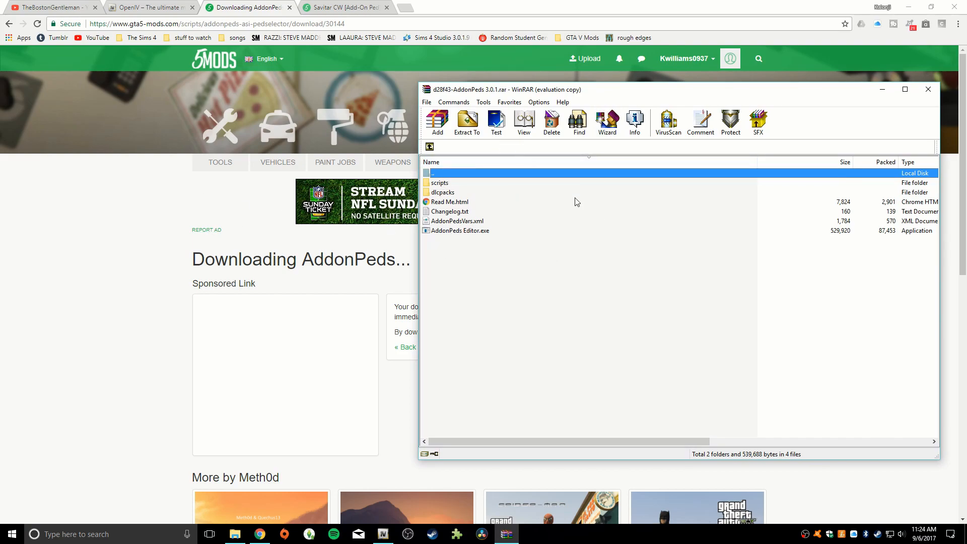
double_click(442, 183)
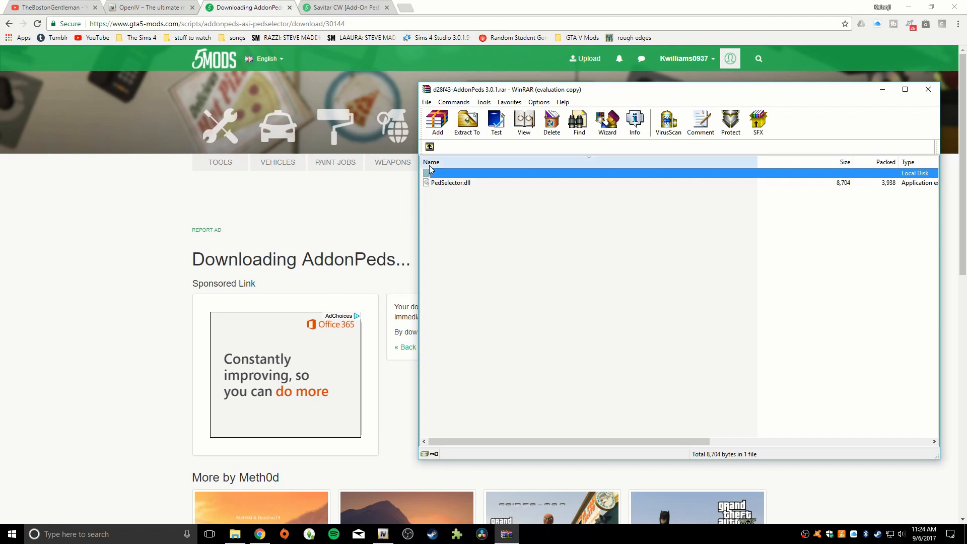
left_click(429, 146)
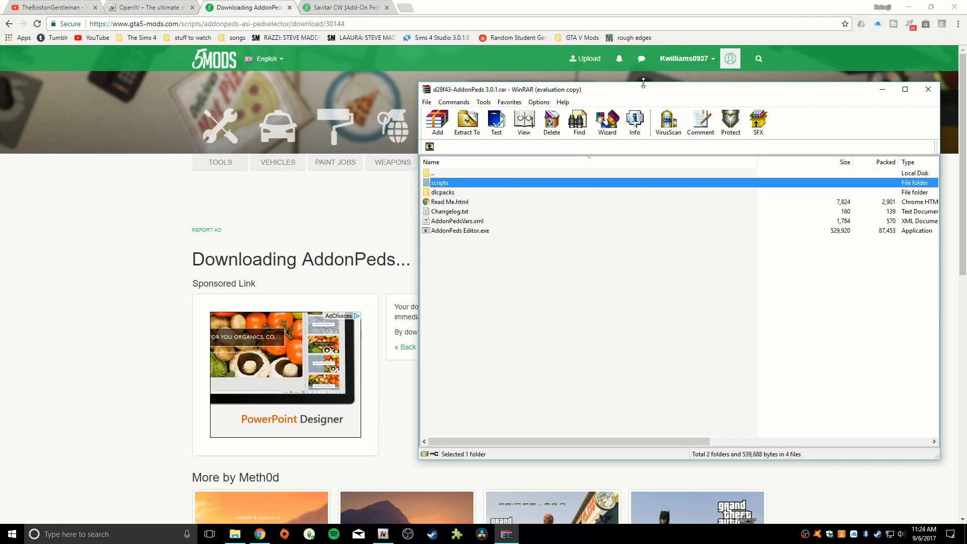
Place the WinRAR window side by side with File Explorer and open the Grand Theft Auto V folder there
left_click_drag(643, 88, 966, 201)
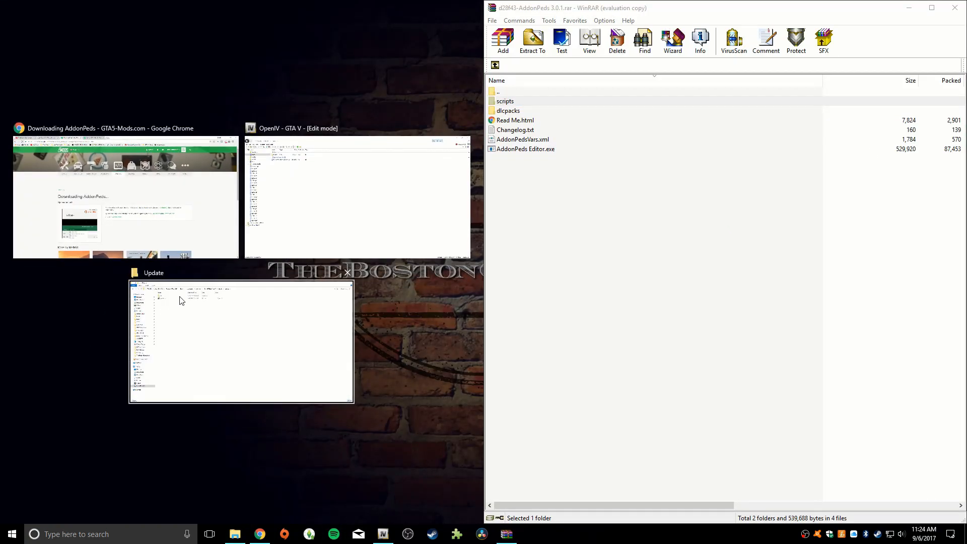
left_click(202, 314)
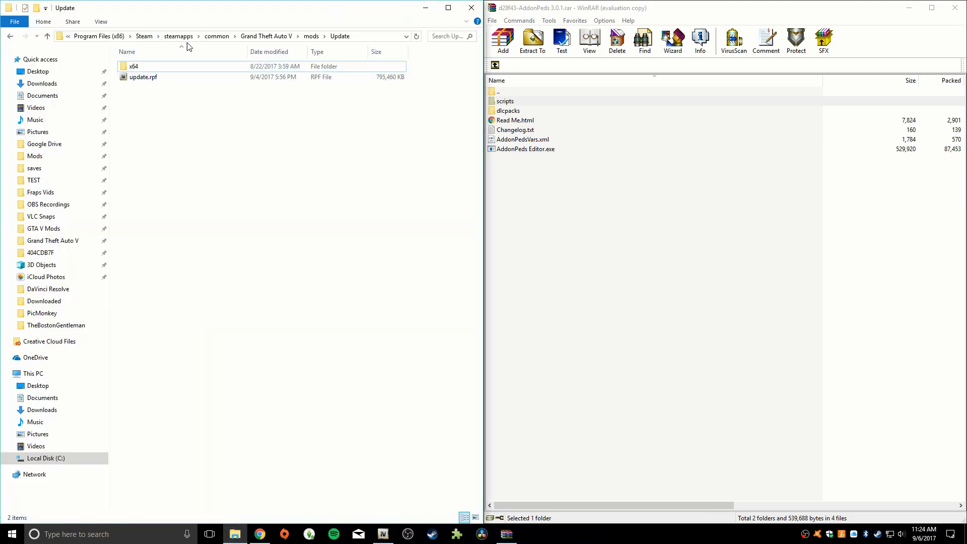
left_click(61, 242)
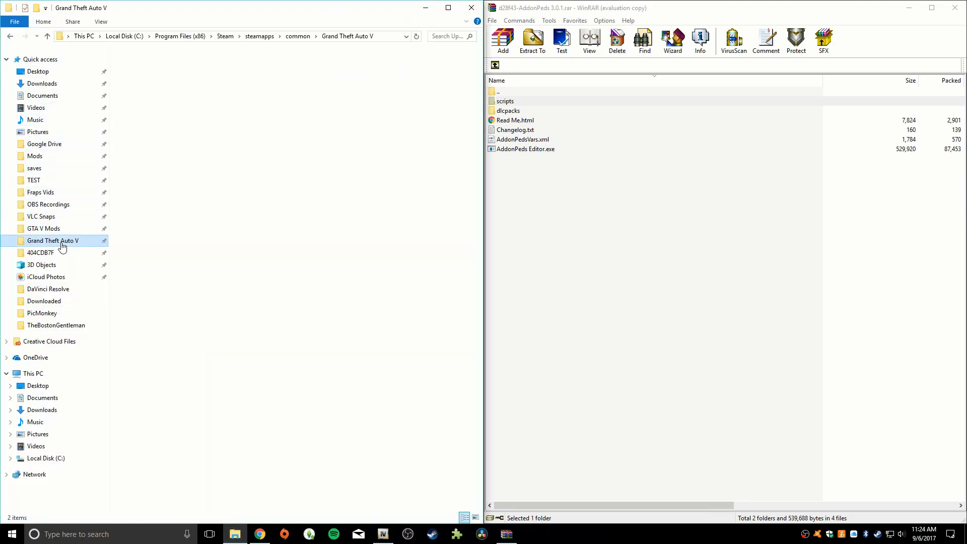
Look through the game's Scripts folder and return to the Grand Theft Auto V folder
left_click(151, 100)
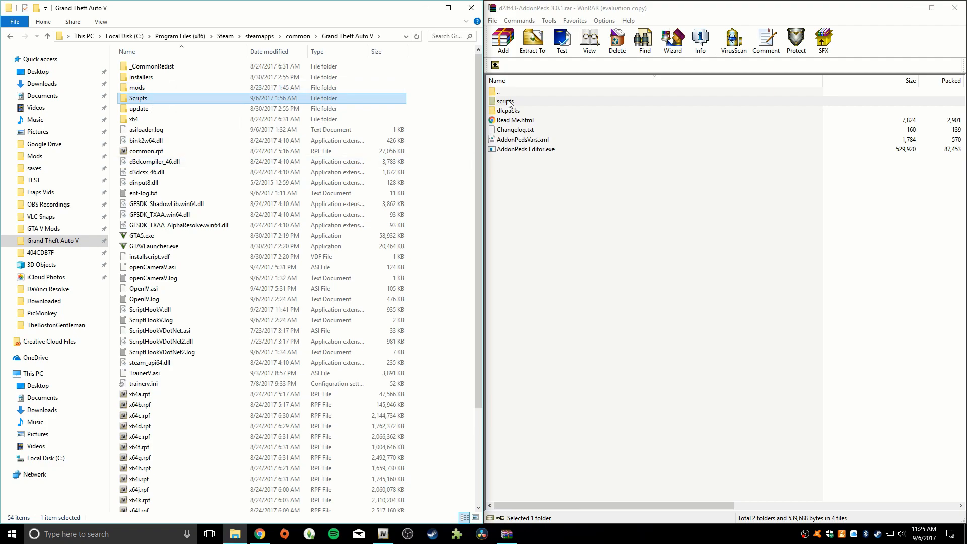
double_click(177, 99)
scroll(230, 190, "down", 3)
scroll(230, 189, "up", 3)
left_click(47, 36)
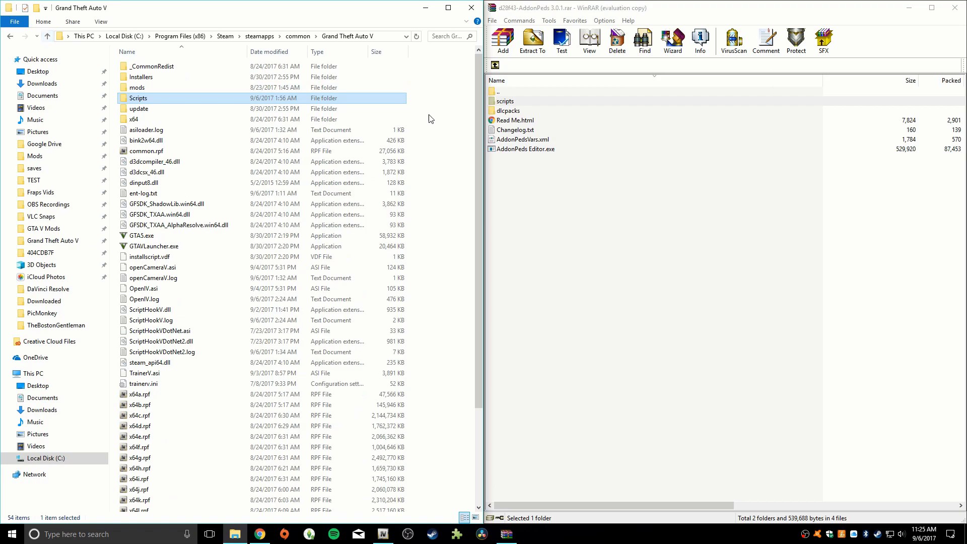
Compare the game's Scripts folder with PedSelector.dll in the archive's scripts folder, and go back up in both windows
left_click(516, 103)
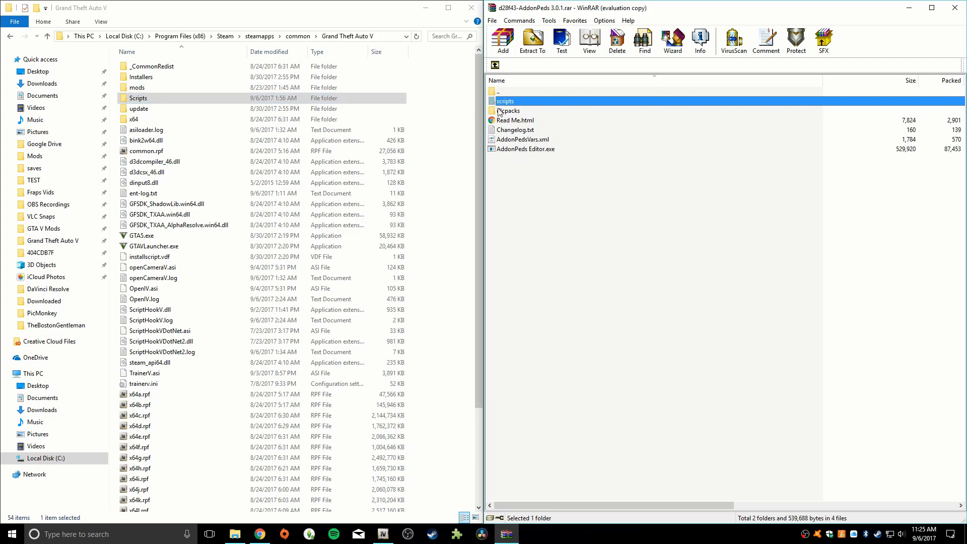
left_click_drag(516, 106, 557, 115)
double_click(159, 101)
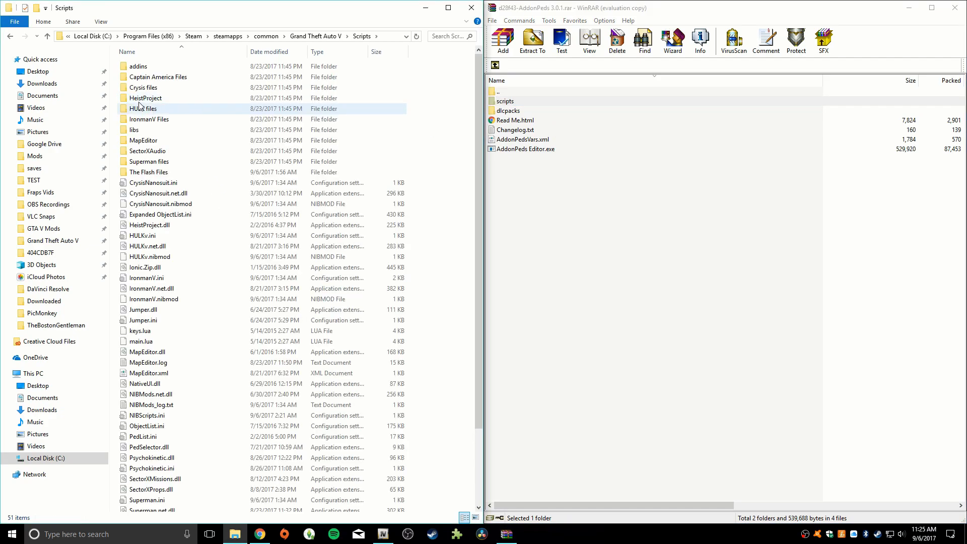
double_click(505, 101)
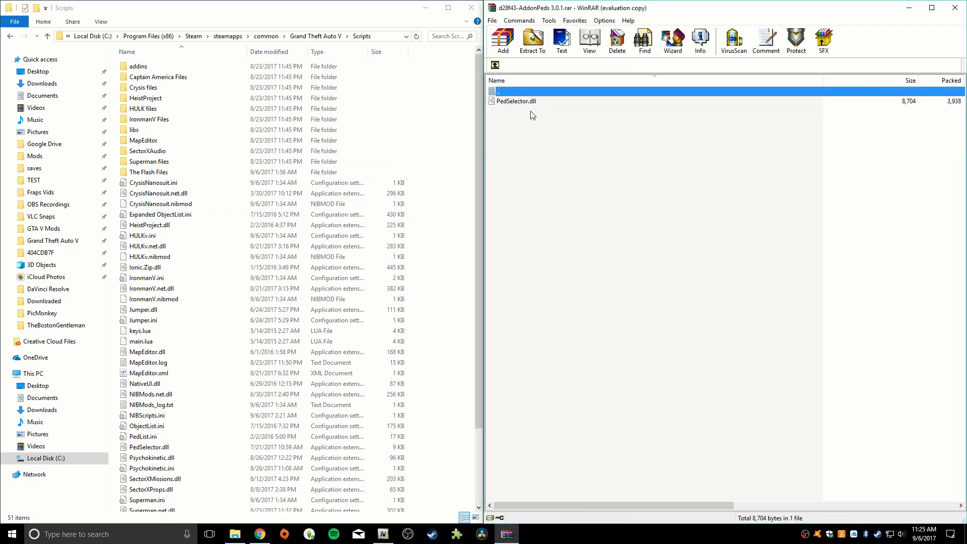
scroll(268, 274, "down", 3)
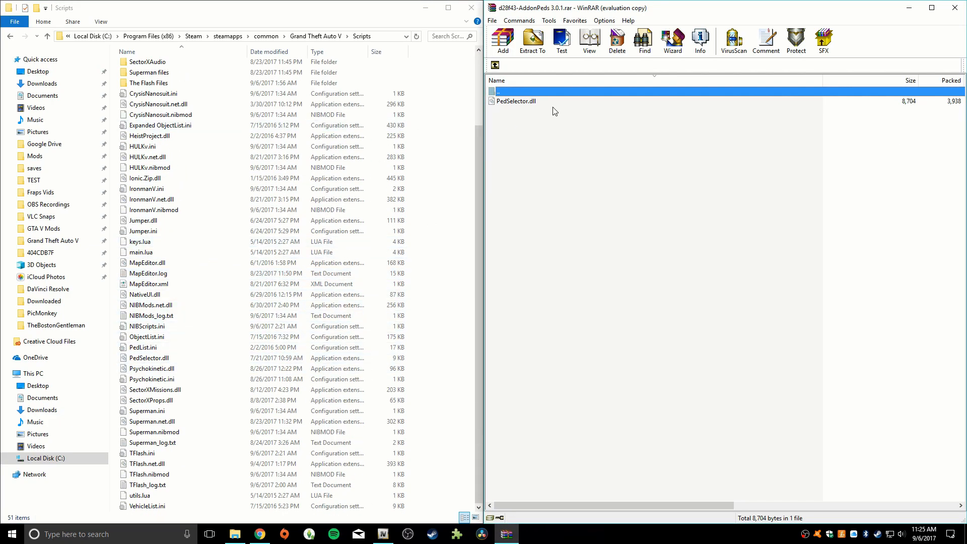
left_click(495, 66)
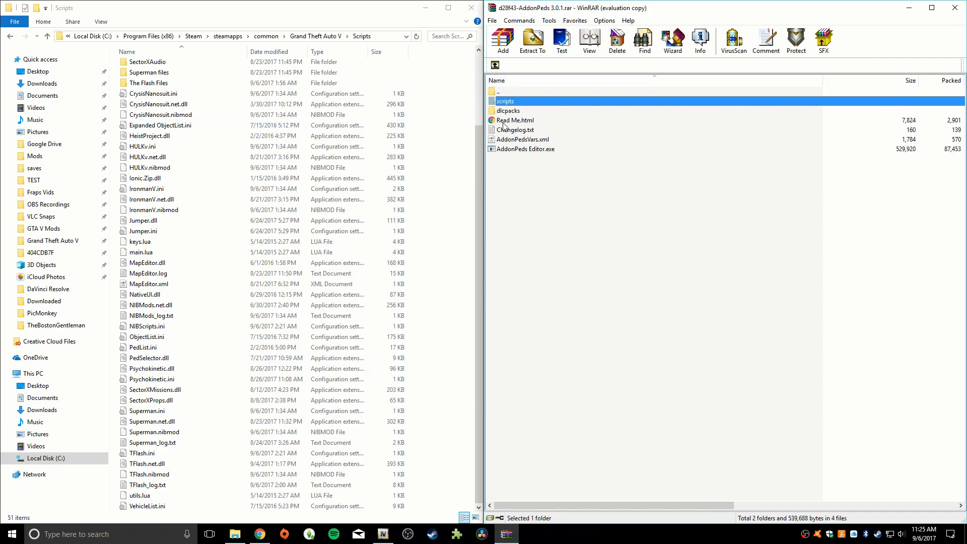
scroll(135, 120, "up", 3)
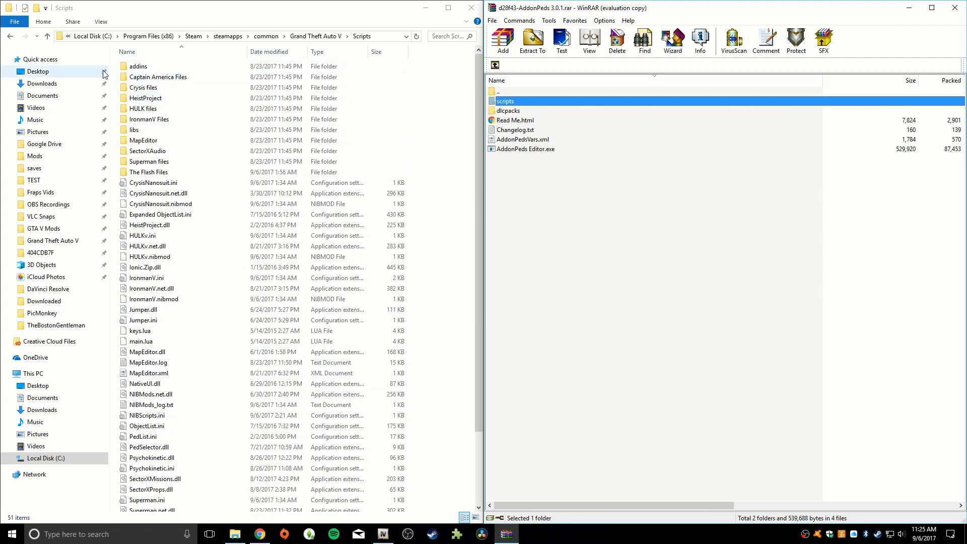
left_click(48, 37)
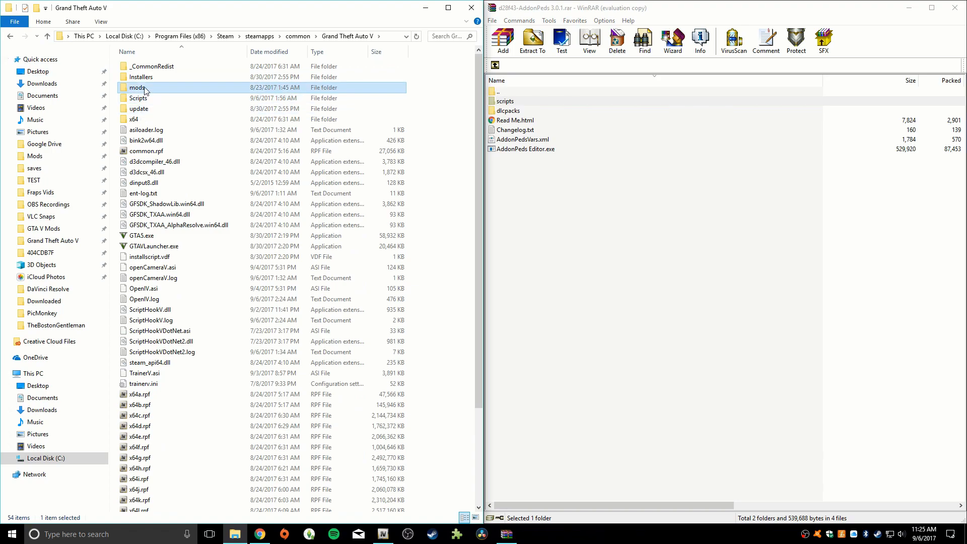
Look into the game's mods and Scripts folders and return to the Grand Theft Auto V folder
double_click(143, 87)
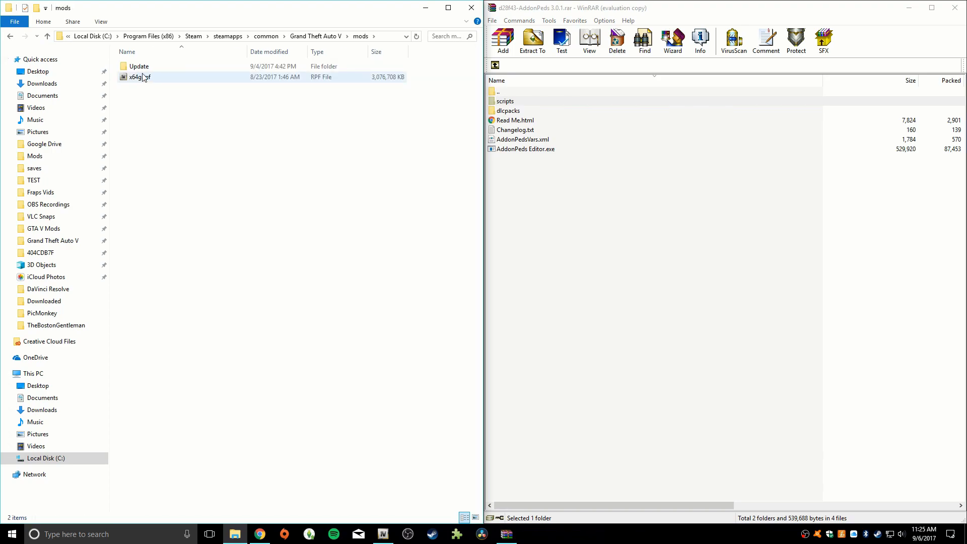
left_click(48, 36)
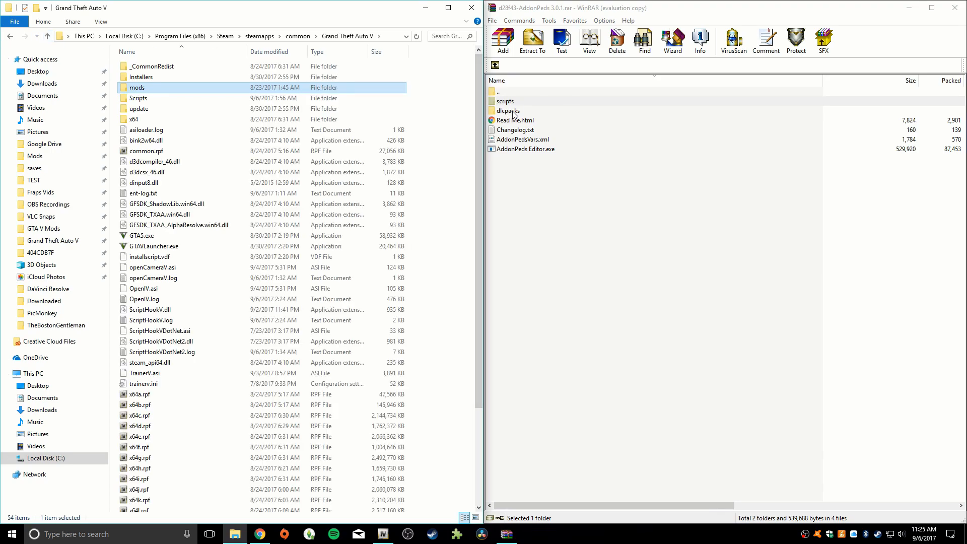
double_click(146, 99)
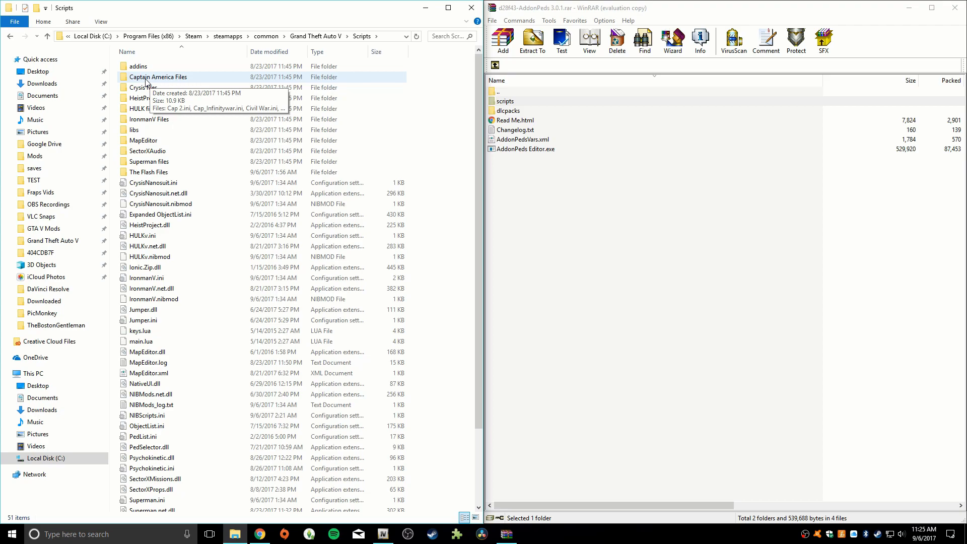
right_click(146, 81)
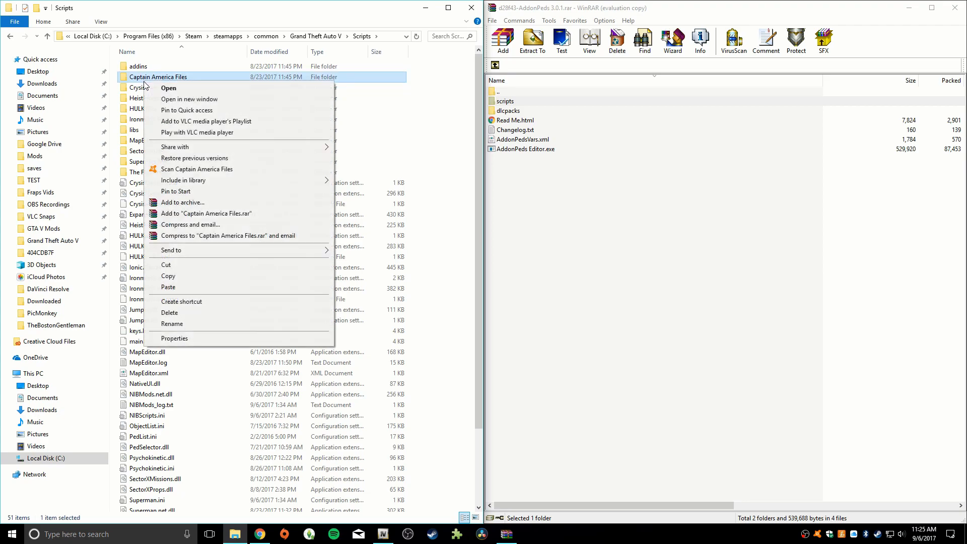
left_click(163, 67)
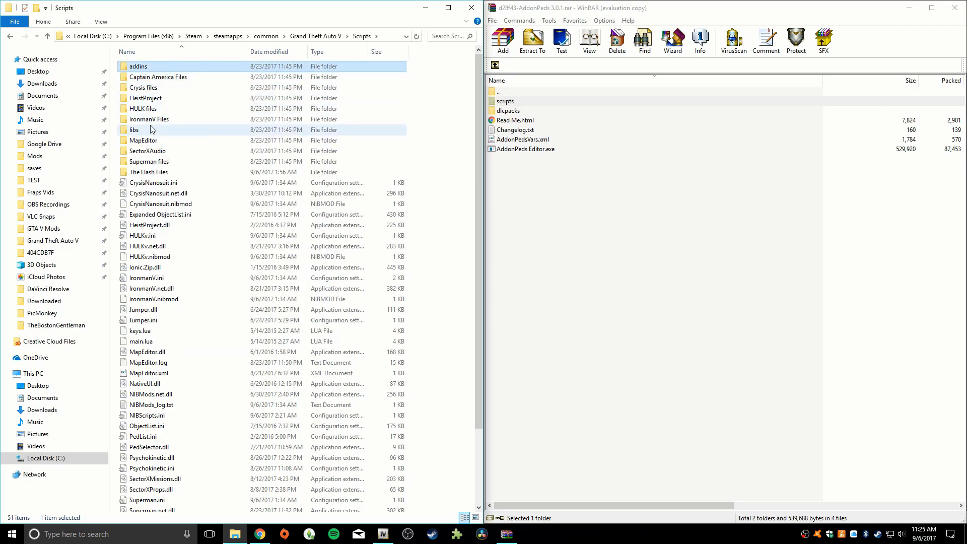
left_click(48, 37)
Open the mods\Update\x64\dlcpacks folder of Grand Theft Auto V in File Explorer
left_click(134, 88)
double_click(134, 89)
double_click(149, 66)
double_click(150, 68)
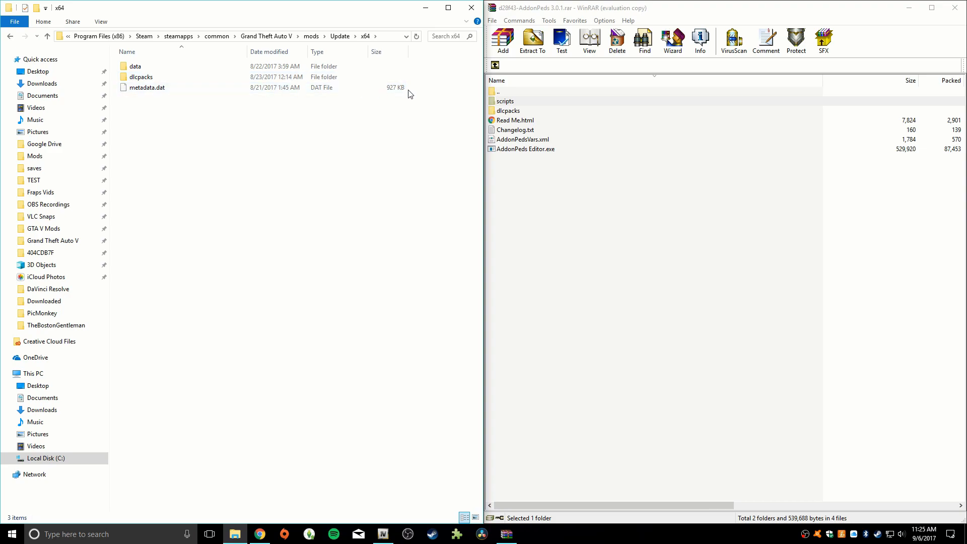
double_click(220, 79)
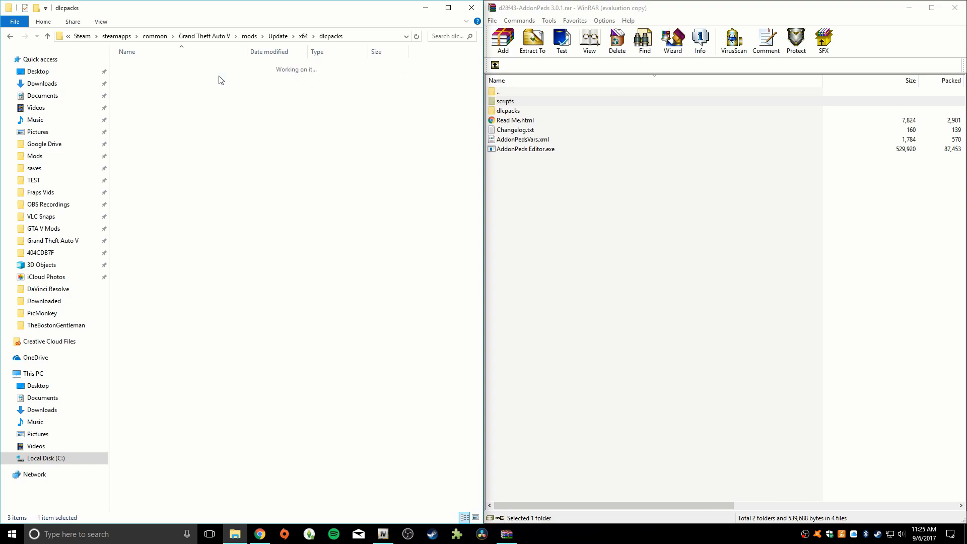
Compare dlc.rpf in the archive's and the game's dlcpacks\addonpeds folders, and go back up to the archive's root and the x64 folder
double_click(512, 112)
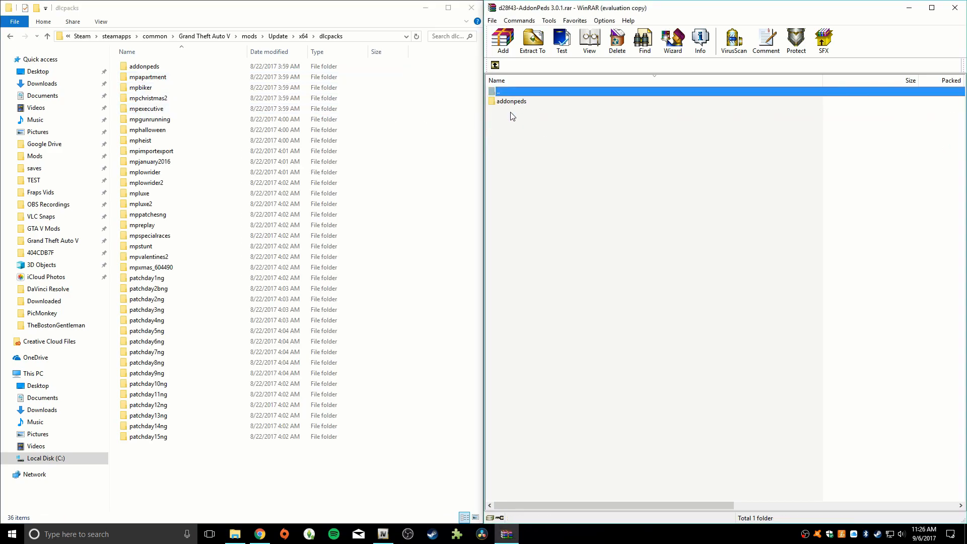
left_click(514, 101)
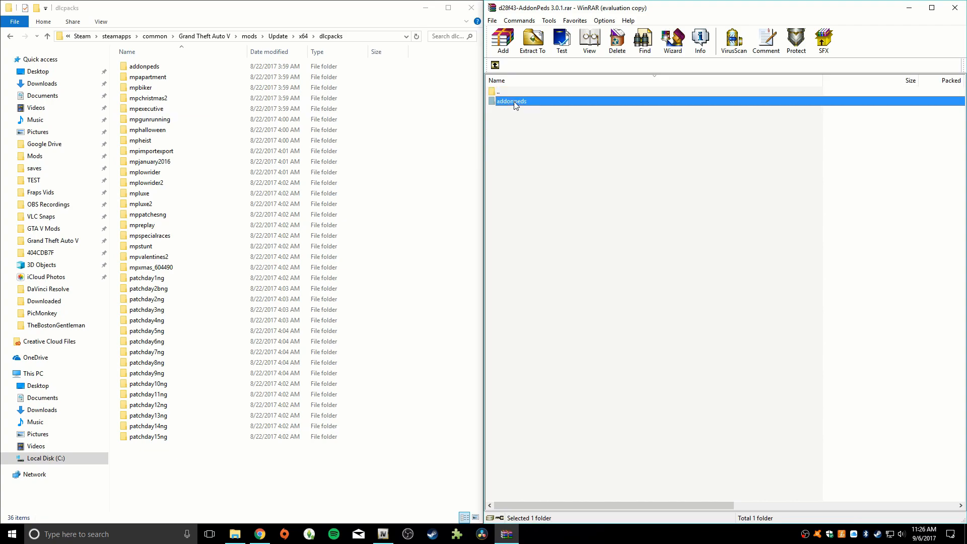
left_click_drag(520, 100, 157, 70)
double_click(157, 71)
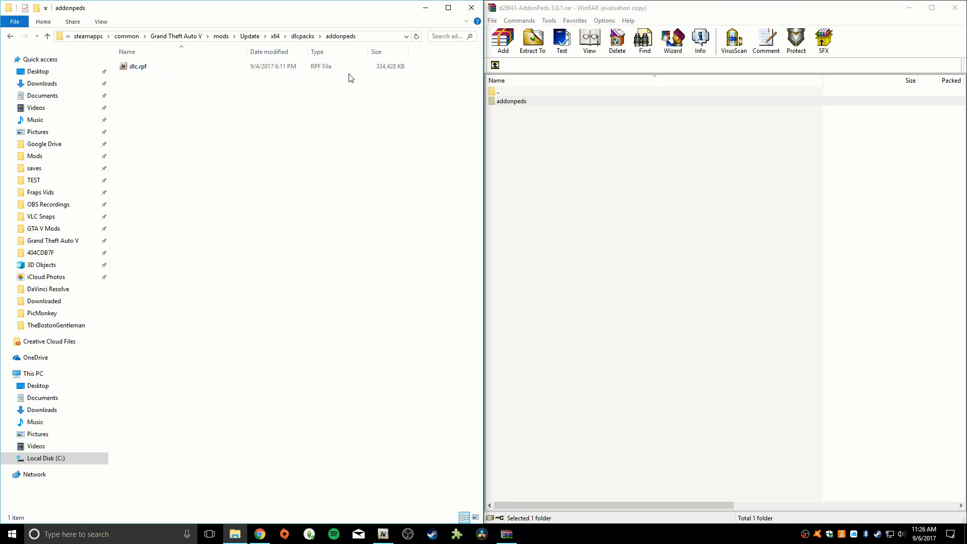
double_click(501, 103)
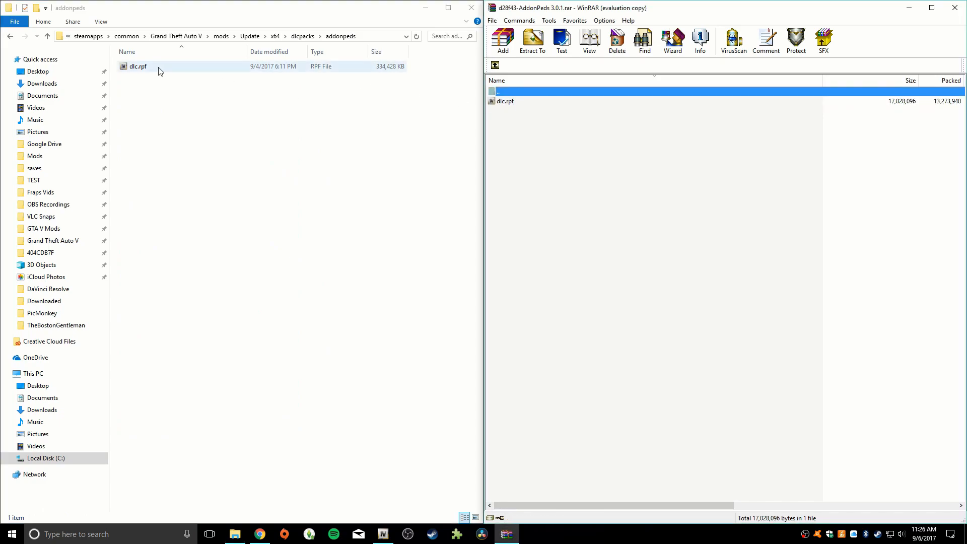
left_click(47, 37)
left_click(48, 37)
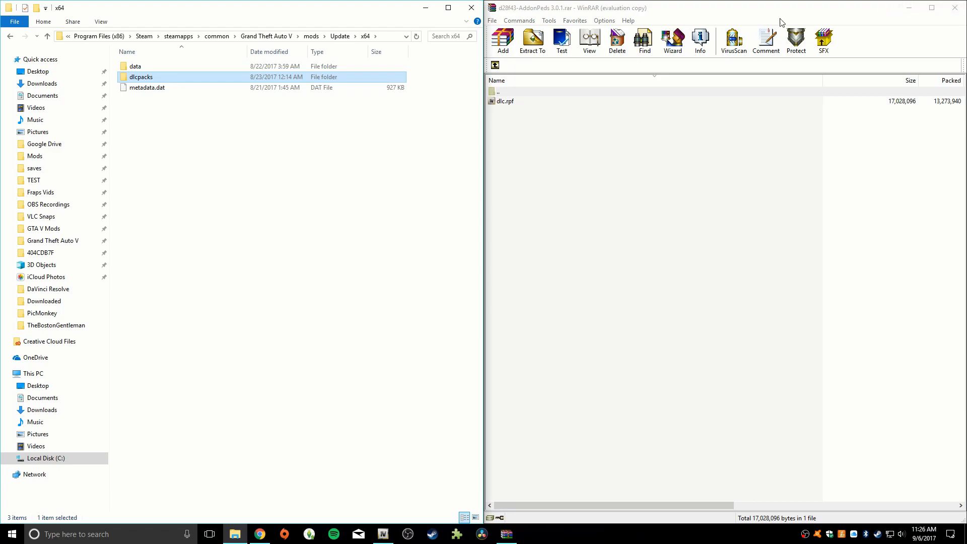
left_click(495, 65)
left_click(495, 65)
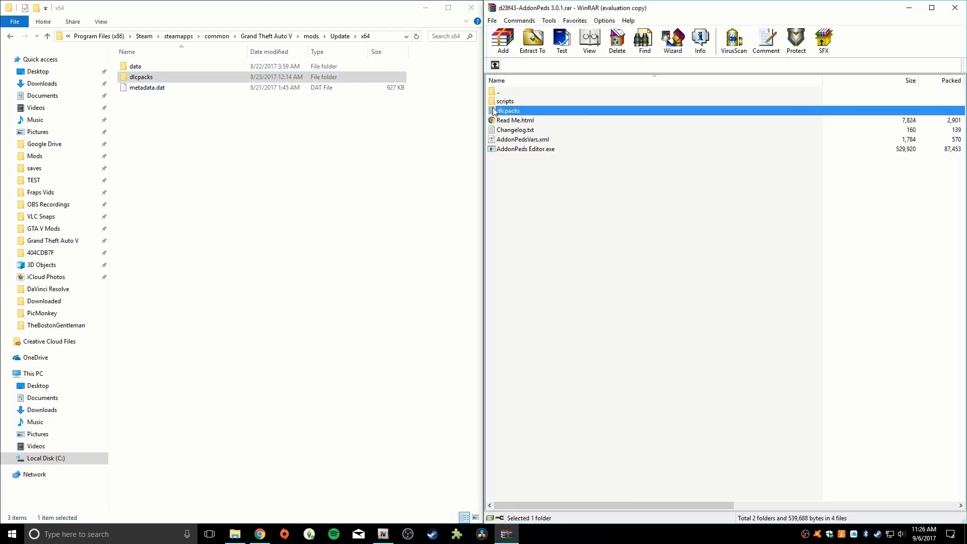
Open the archive's Read Me.html and read the Installation (Using mods folder method) section
double_click(514, 122)
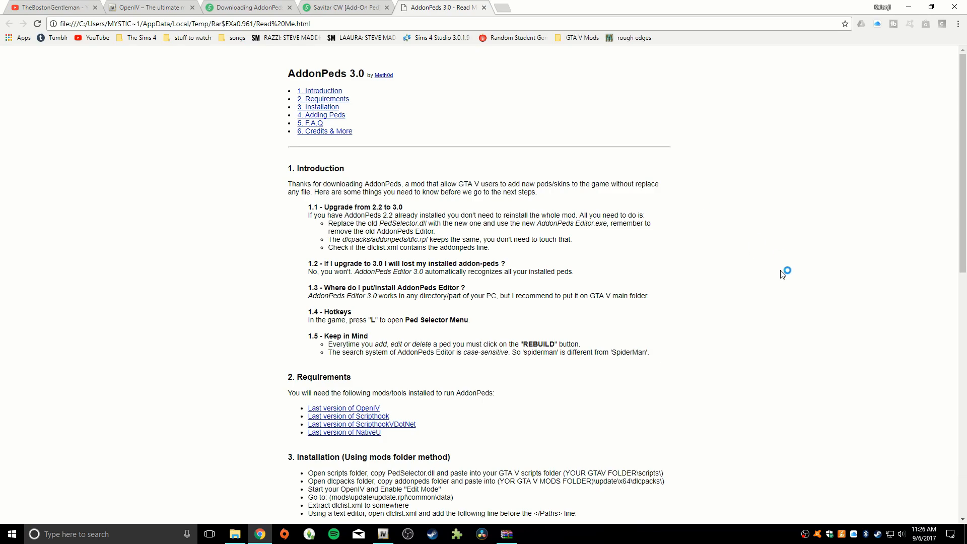
scroll(426, 263, "down", 4)
scroll(421, 278, "down", 5)
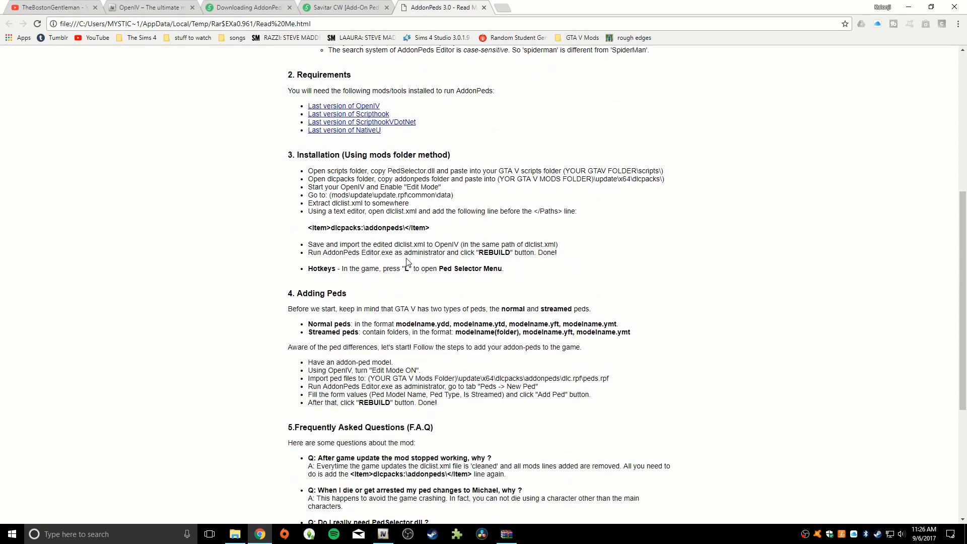
scroll(411, 248, "down", 1)
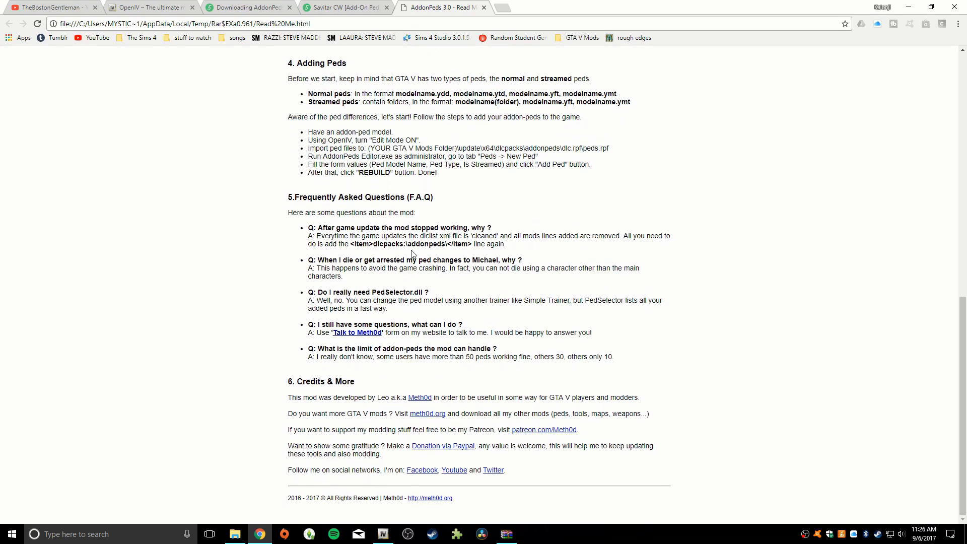
scroll(408, 249, "up", 5)
left_click_drag(300, 180, 449, 176)
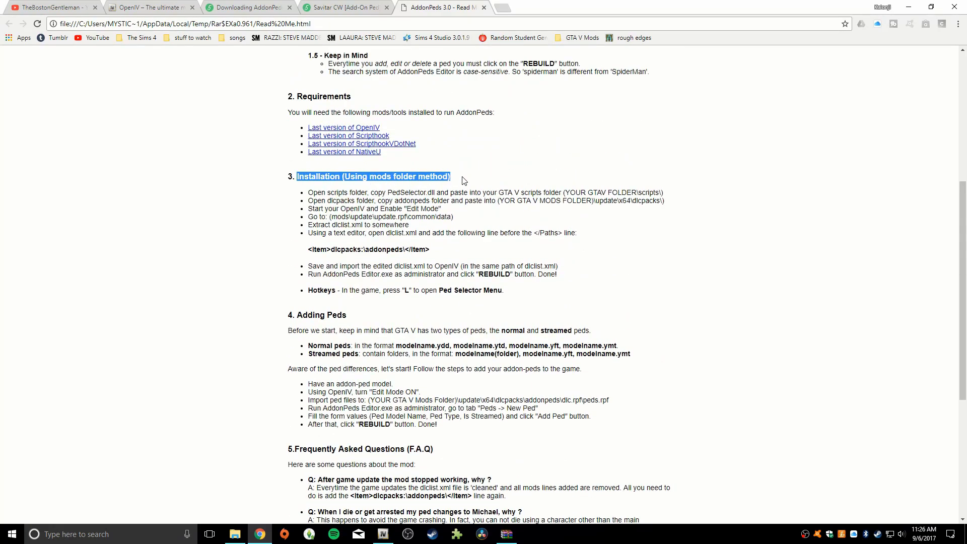
left_click(338, 245)
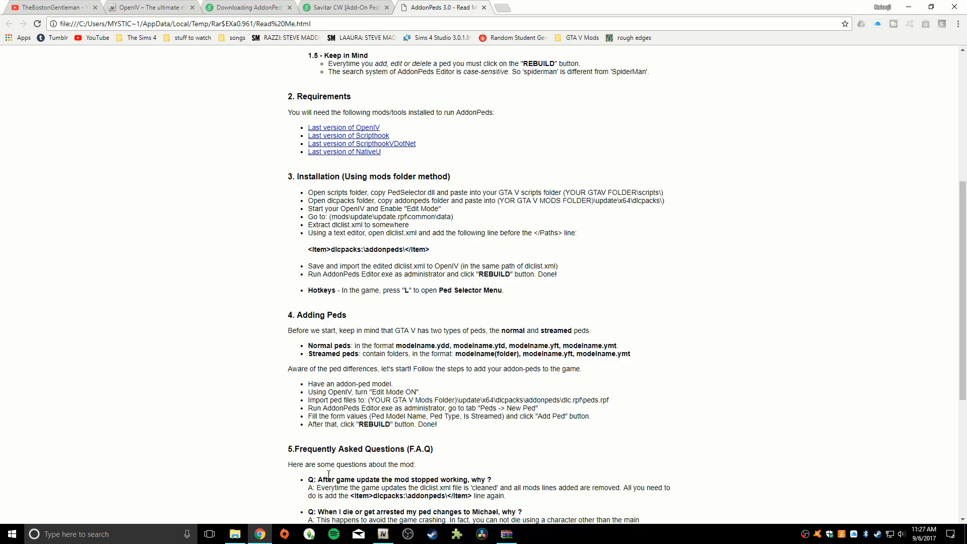
Switch to OpenIV and open the GTA V\mods\Update\update.rpf\common\data folder
left_click(383, 534)
left_click(95, 23)
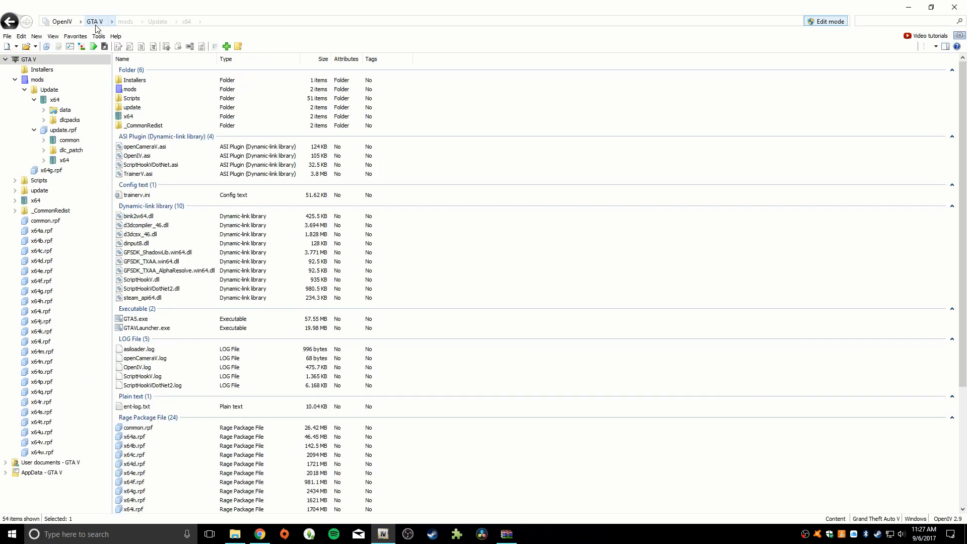
double_click(130, 89)
double_click(129, 80)
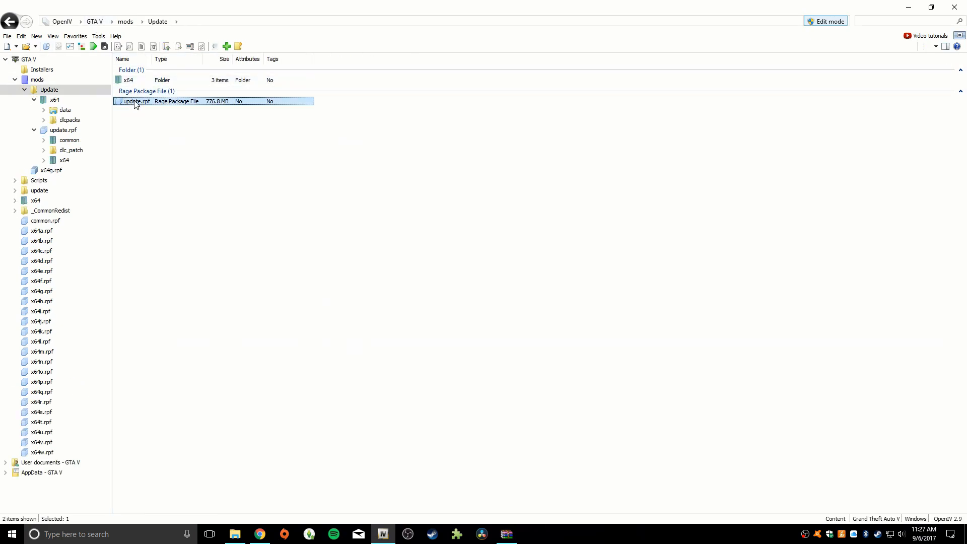
double_click(136, 103)
double_click(135, 81)
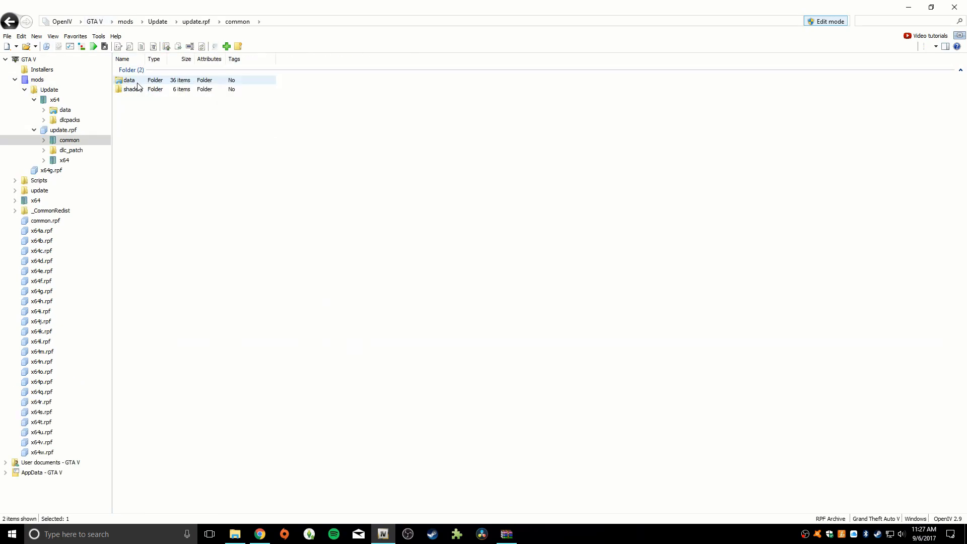
double_click(132, 81)
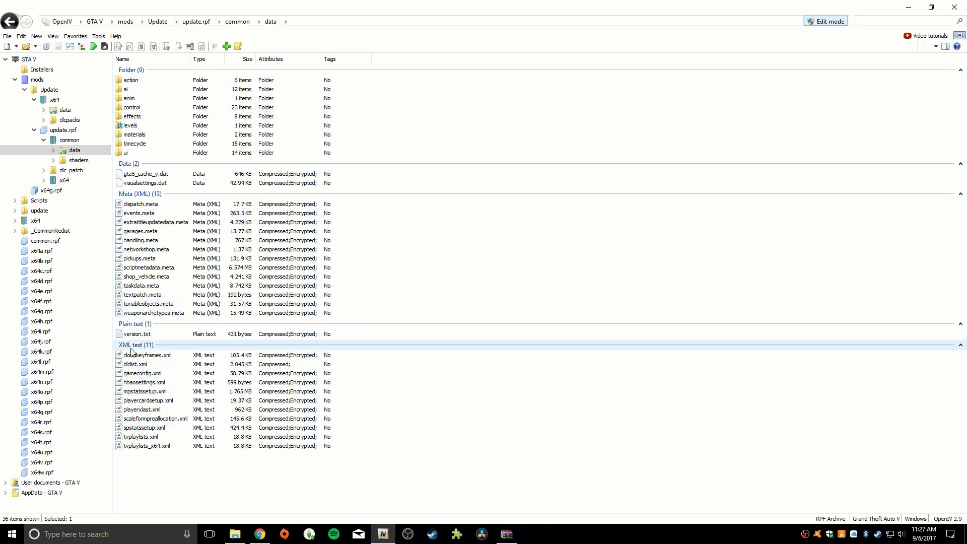
Open dlclist.xml for editing and delete the <Item>dlcpacks:\addonpeds\</Item> line at the end of the Paths list
left_click(139, 366)
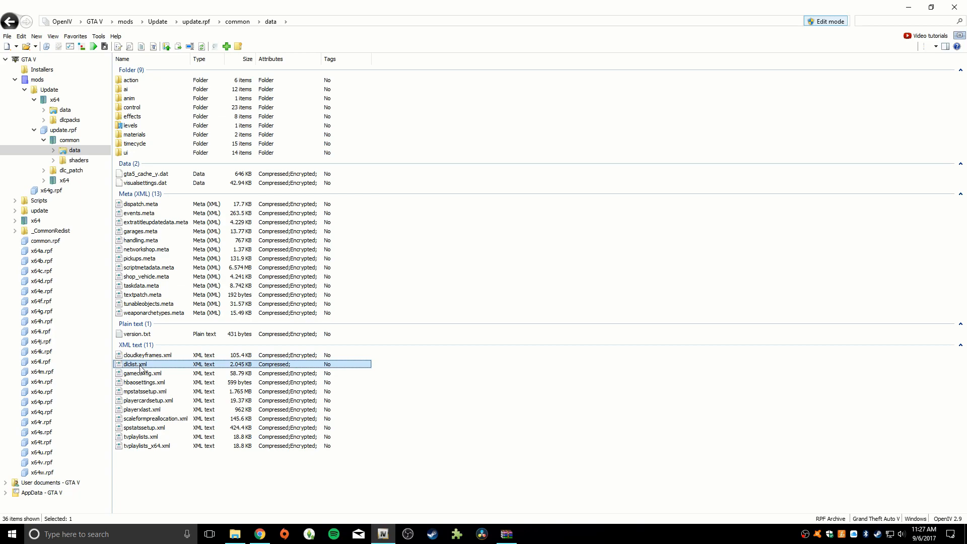
right_click(138, 366)
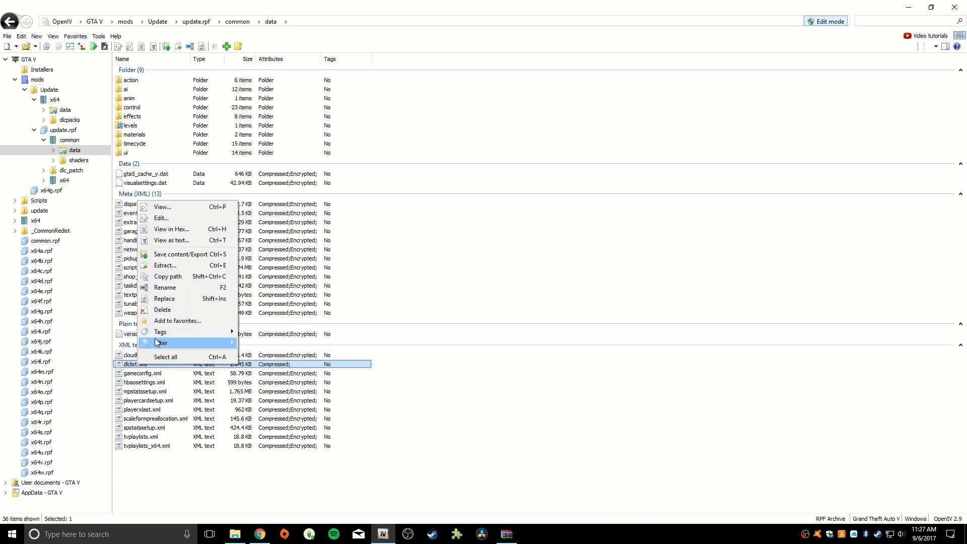
left_click(172, 221)
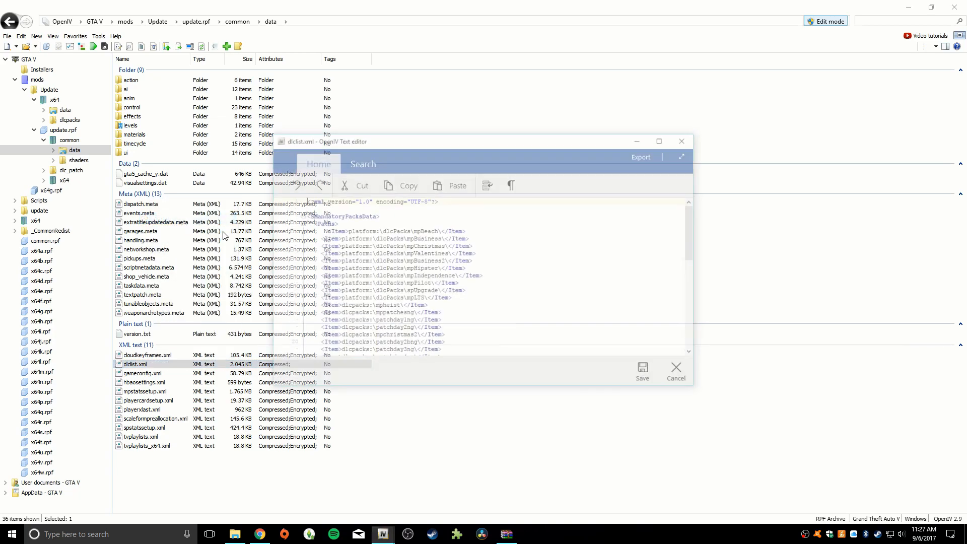
scroll(458, 309, "down", 8)
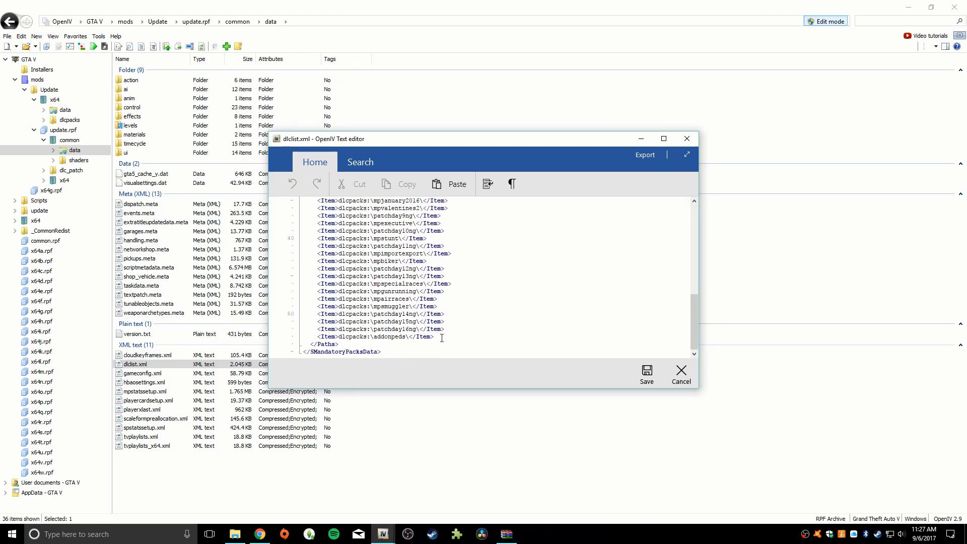
scroll(440, 332, "up", 7)
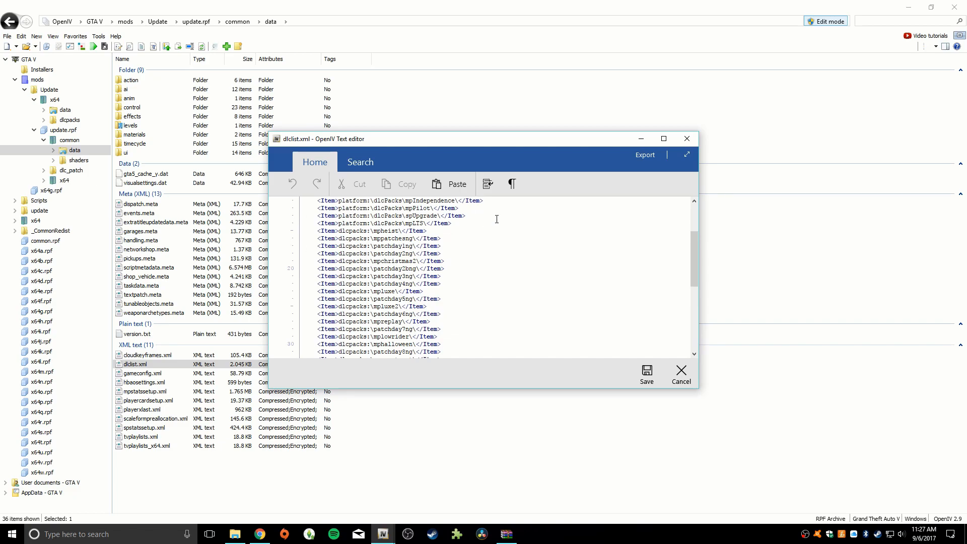
scroll(473, 211, "down", 8)
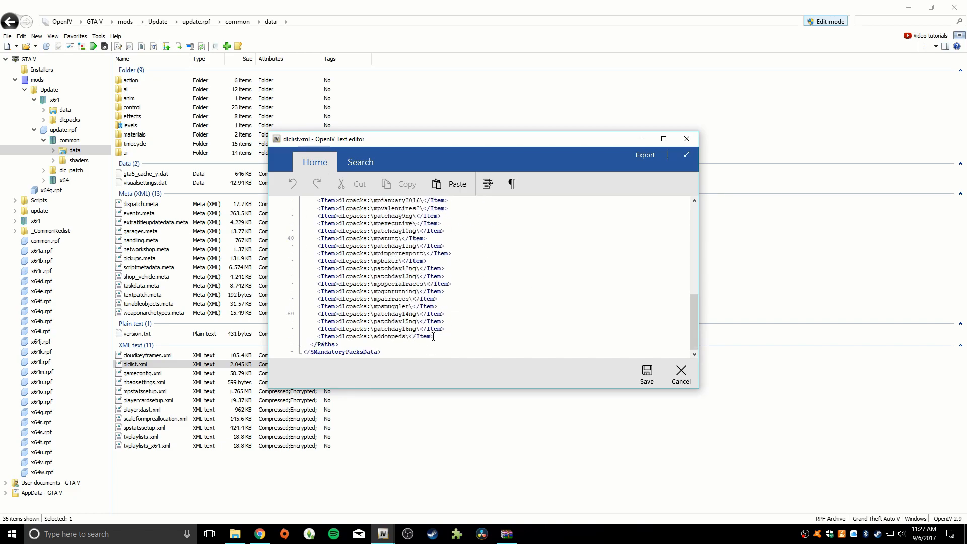
left_click_drag(437, 337, 318, 336)
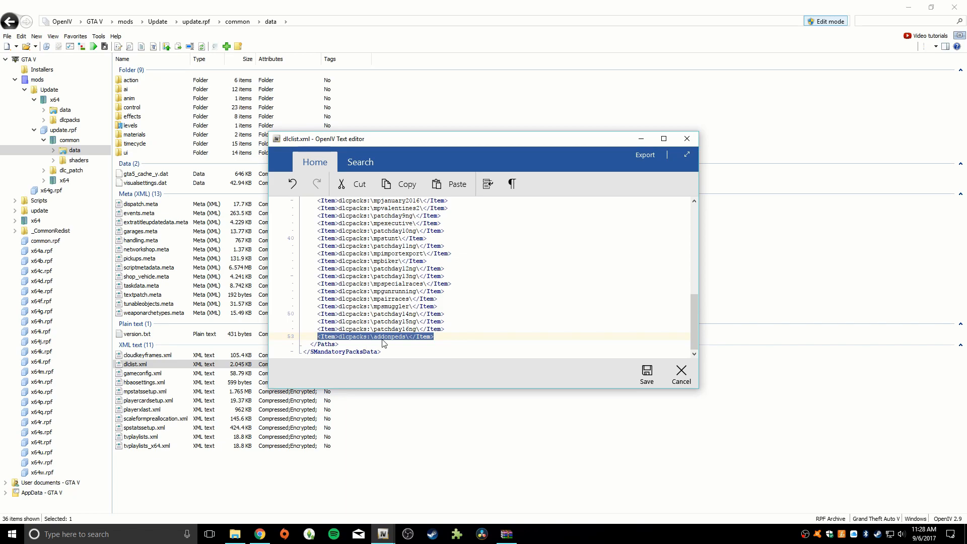
key("Delete")
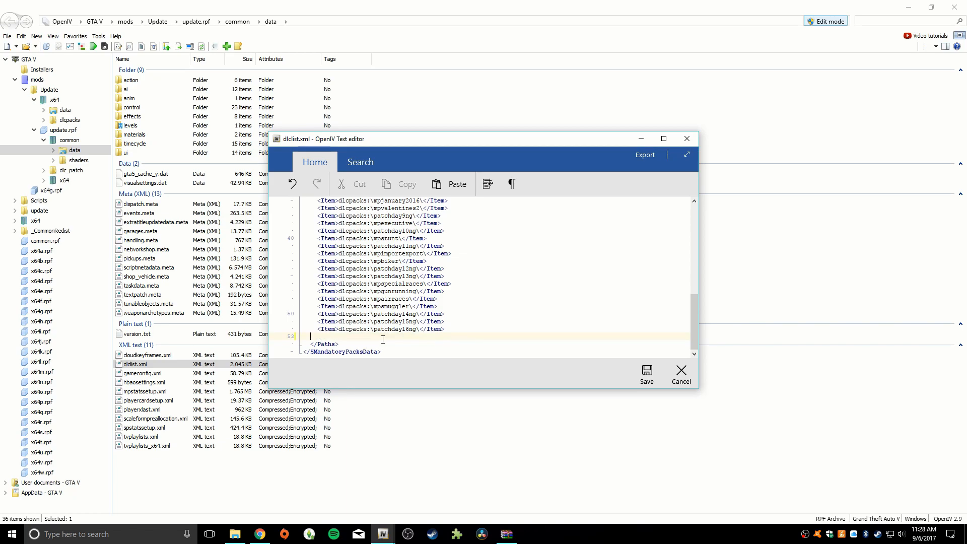
key("BackSpace")
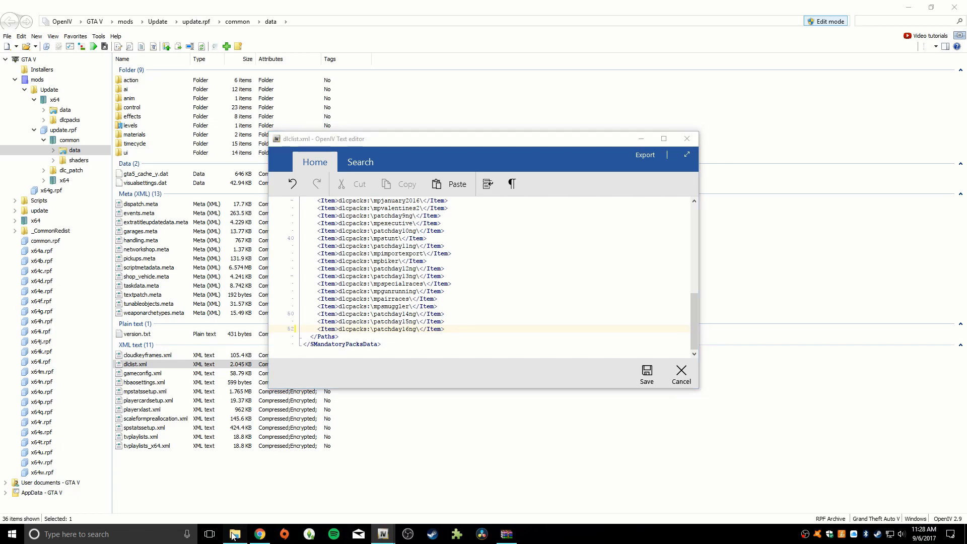
Switch to Chrome and copy the <Item>dlcpacks:\addonpeds\</Item> line from the Read Me's installation section
left_click(260, 533)
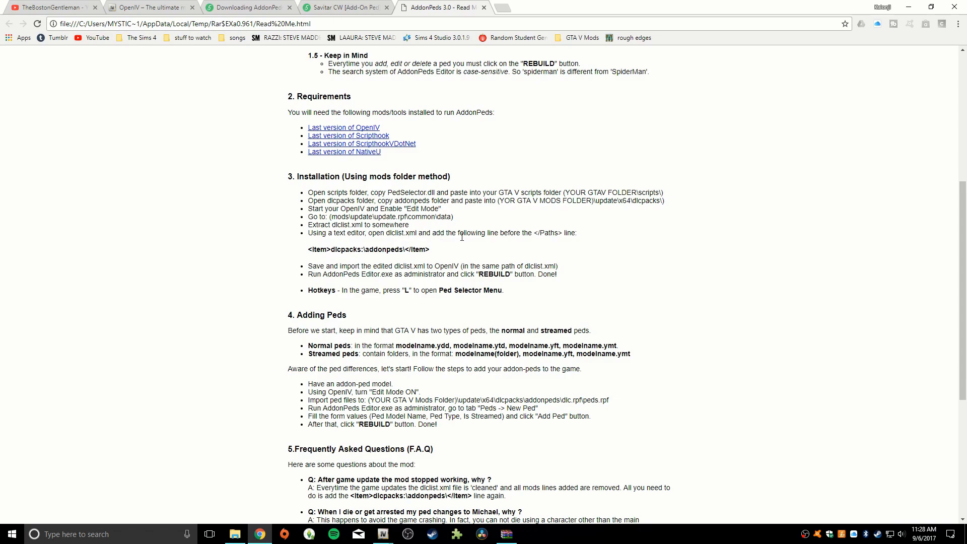
left_click_drag(444, 249, 302, 251)
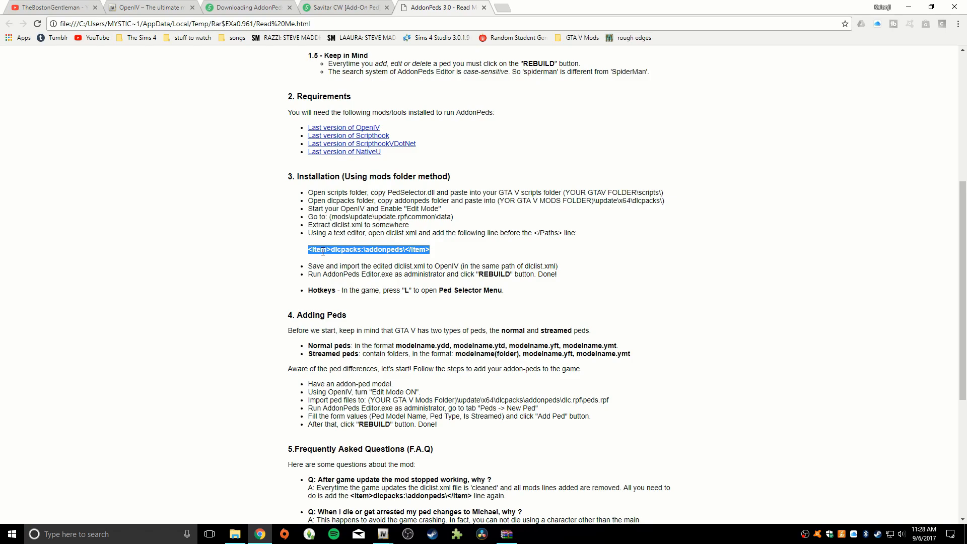
right_click(323, 250)
left_click(361, 258)
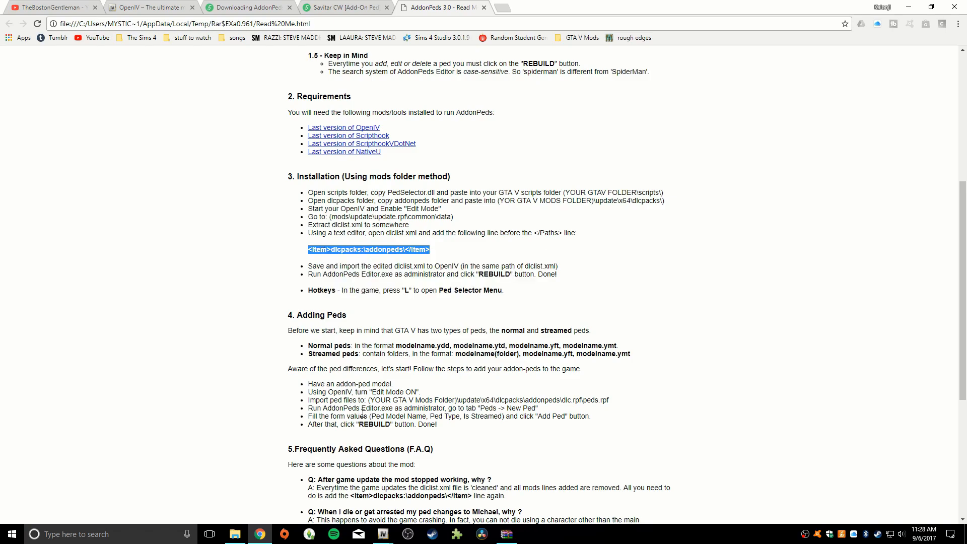
Paste <Item>dlcpacks:\addonpeds\</Item> on a new line before </Paths> in OpenIV's dlclist.xml editor and save the file
left_click(383, 533)
left_click(417, 475)
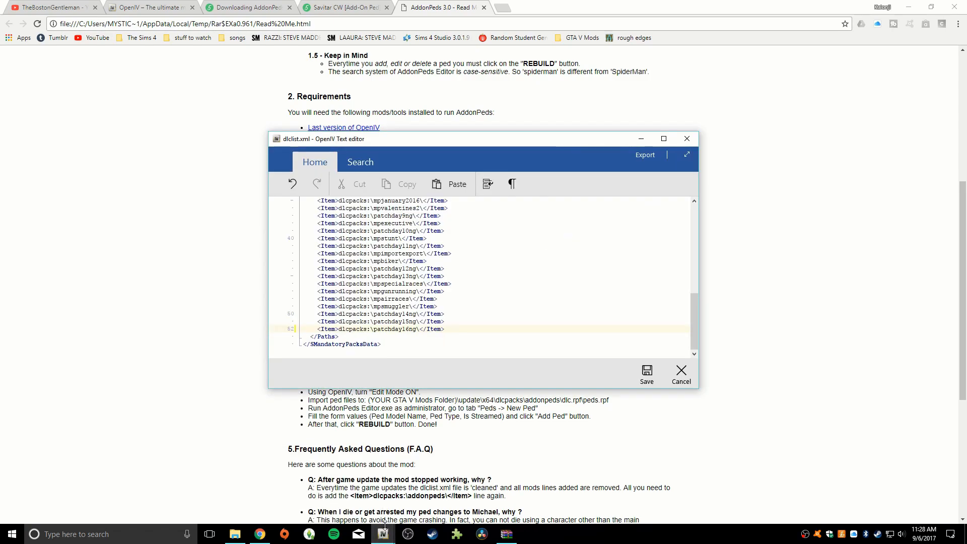
mouse_move(384, 525)
left_click(371, 484)
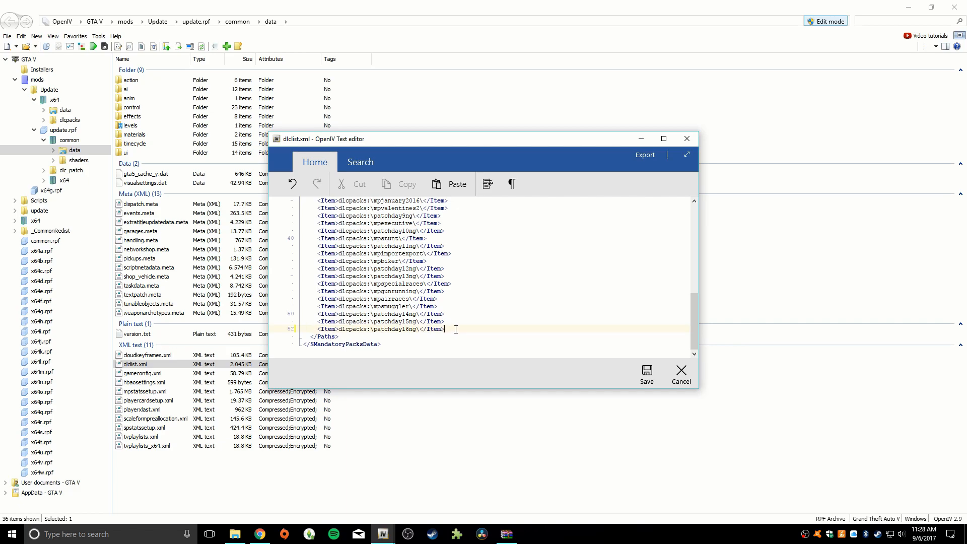
key("Return")
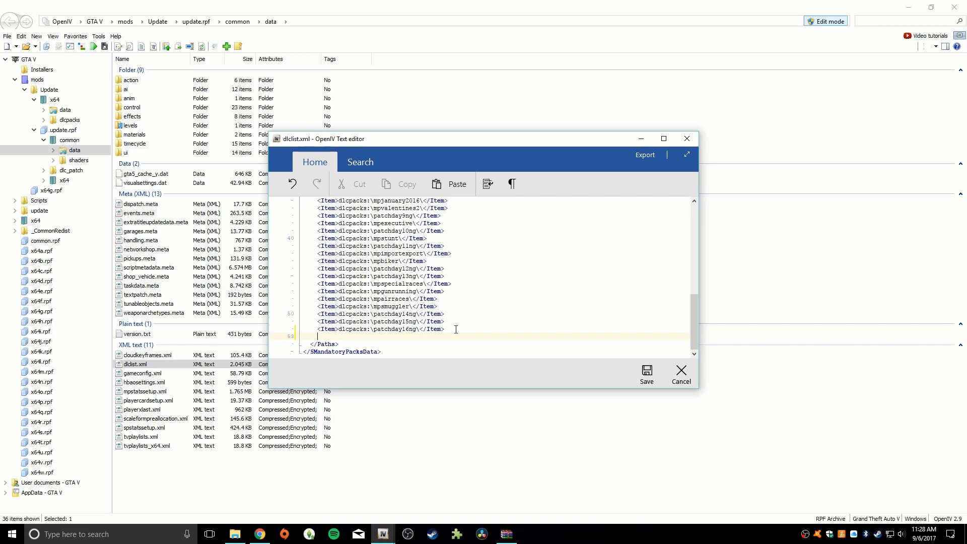
key("ctrl+v")
key("ctrl+z")
key("Return")
right_click(327, 338)
left_click(346, 367)
left_click(647, 375)
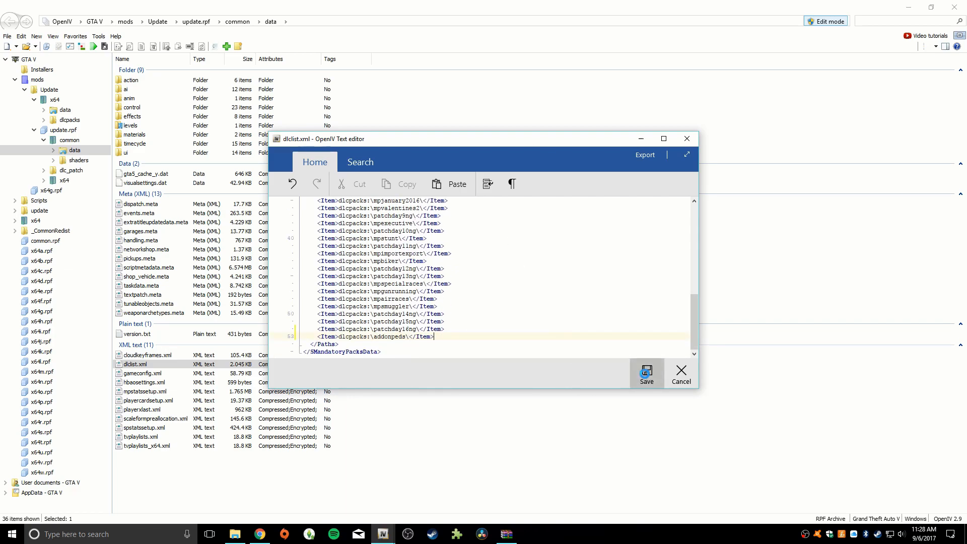
Read the remaining installation steps in Chrome's Read Me page, covering the dlclist.xml import, AddonPeds Editor rebuild and hotkeys
key("alt+Tab")
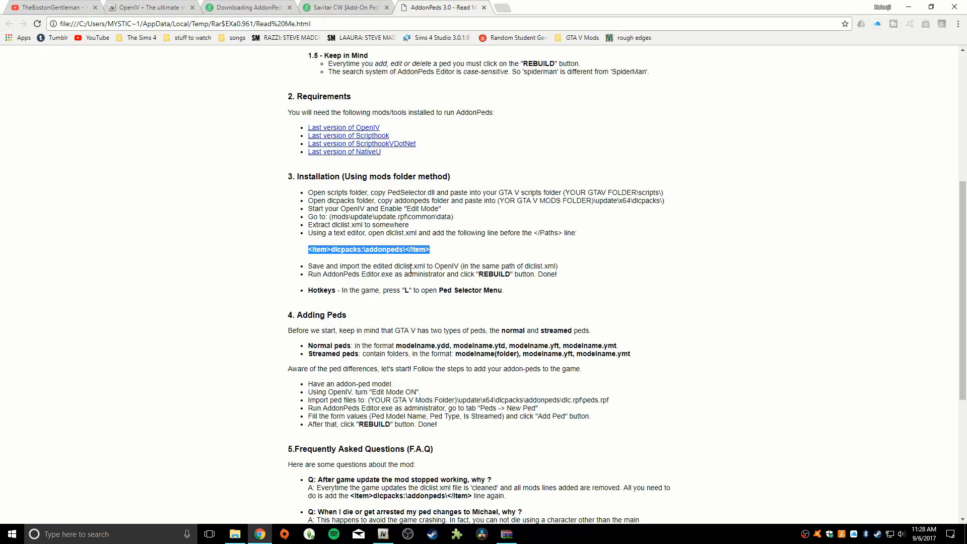
left_click_drag(308, 265, 582, 271)
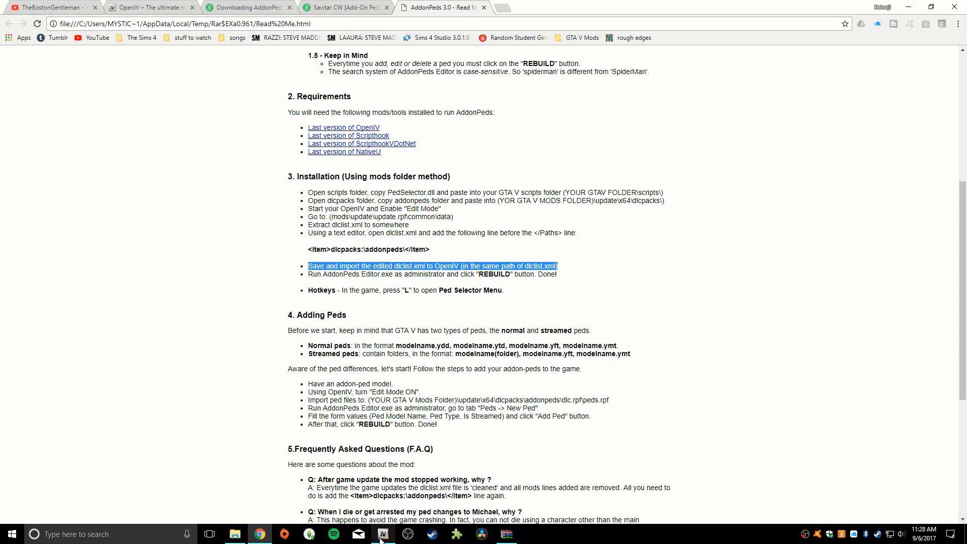
left_click(313, 278)
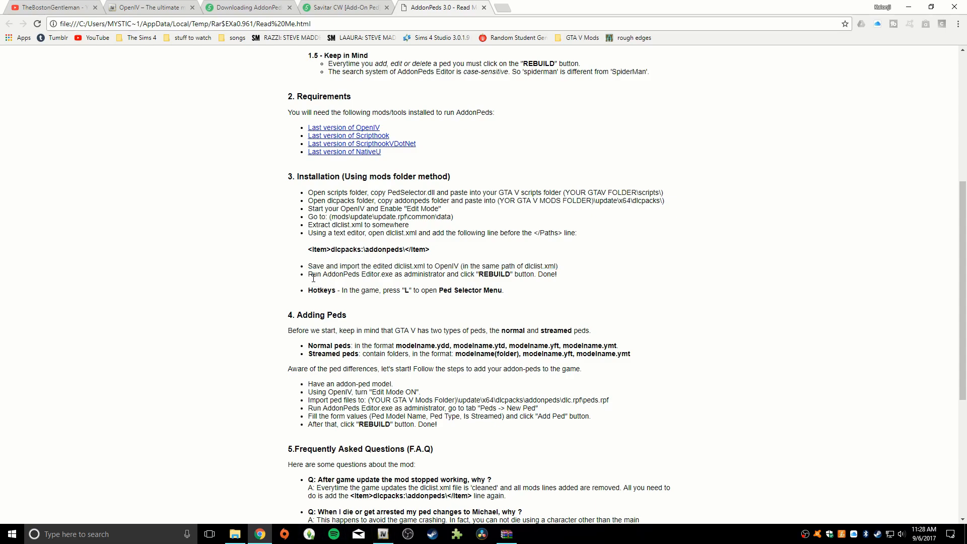
triple_click(311, 275)
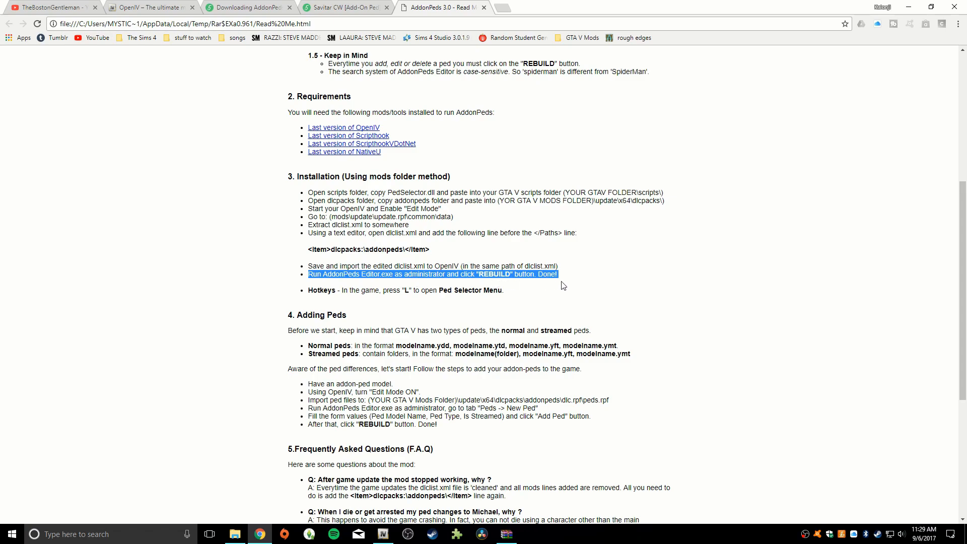
left_click(382, 301)
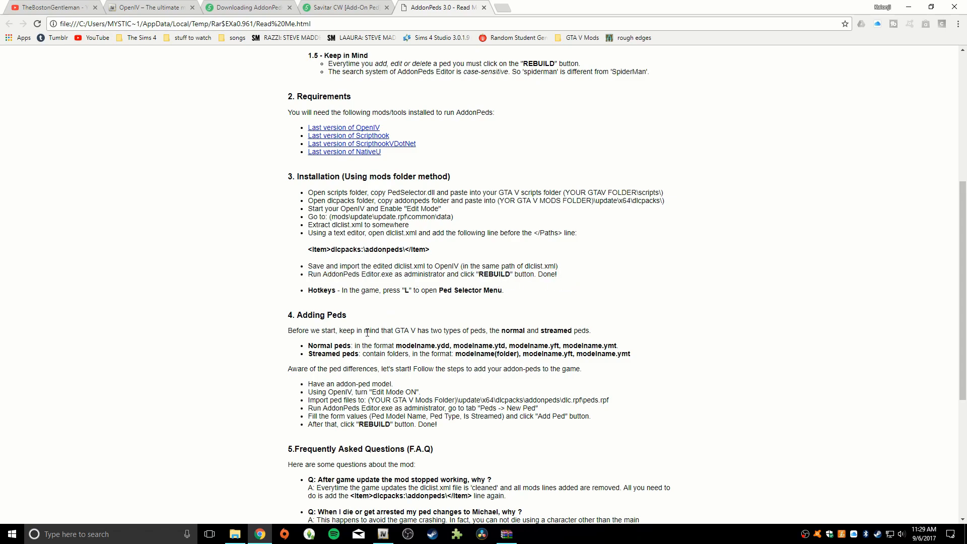
left_click_drag(310, 291, 497, 298)
left_click(438, 300)
Switch to WinRAR and extract the whole AddonPeds 3.0.1 archive to a d28f43-AddonPeds 3.0.1 folder inside Add On Ped Tutorial
left_click(506, 534)
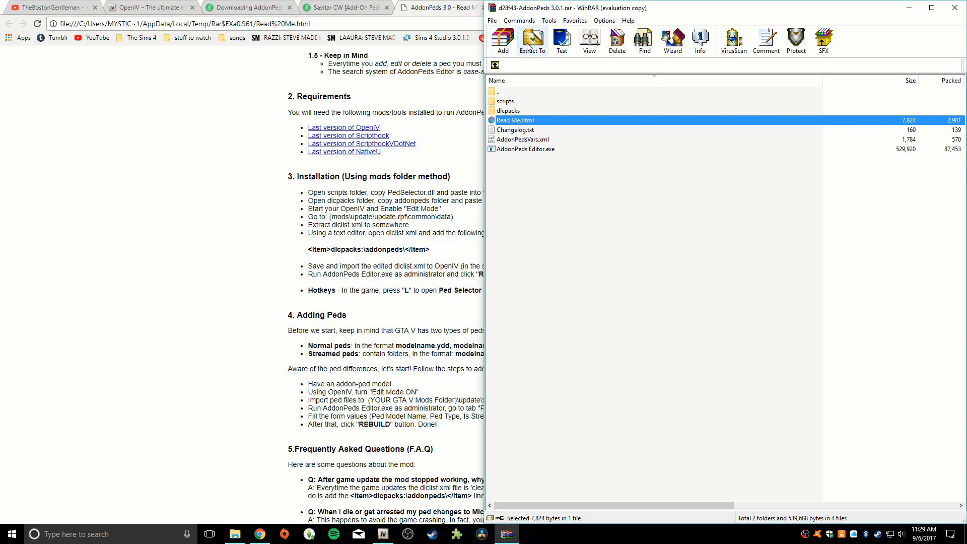
left_click_drag(517, 6, 513, 42)
double_click(496, 126)
double_click(514, 140)
left_click(529, 76)
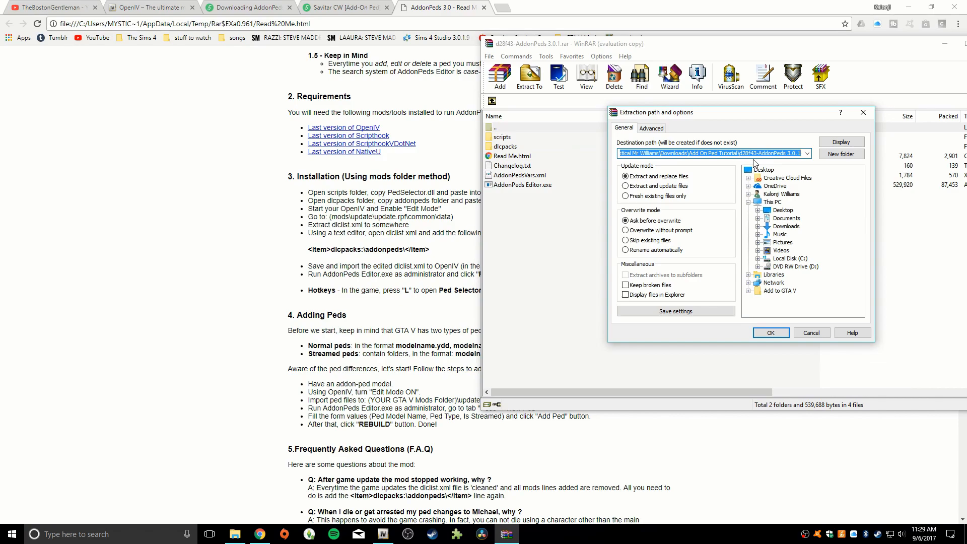
left_click(761, 333)
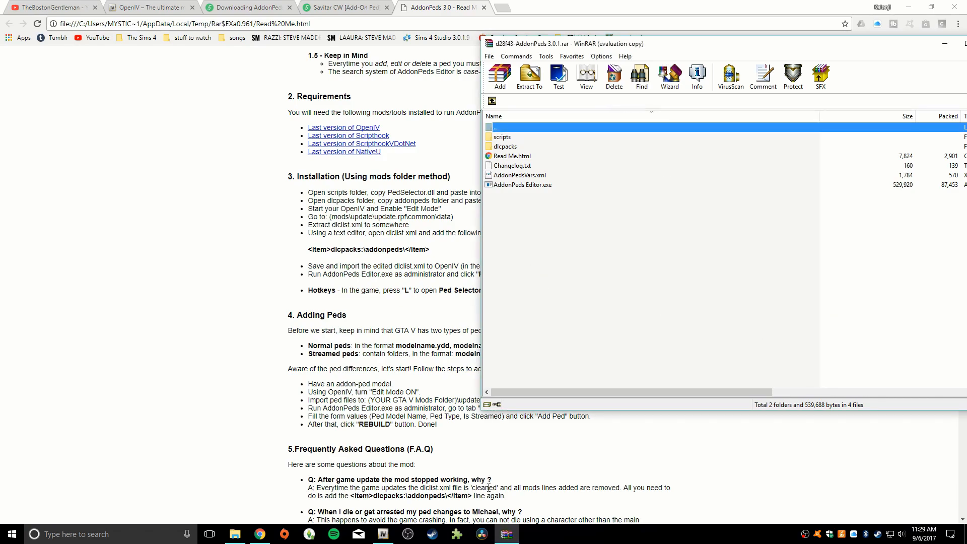
Switch to File Explorer and open the extracted Downloads\Add On Ped Tutorial\d28f43-AddonPeds 3.0.1 folder
left_click(235, 533)
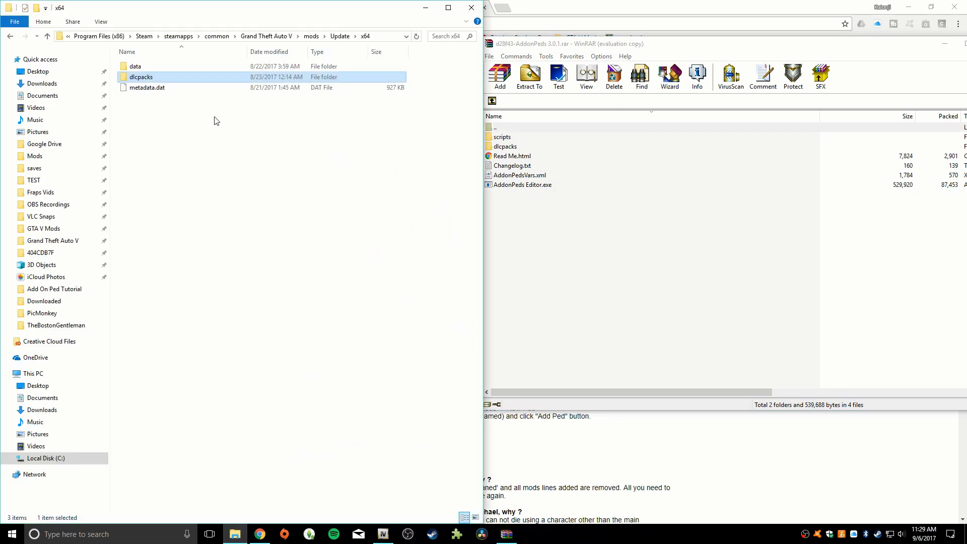
left_click(94, 84)
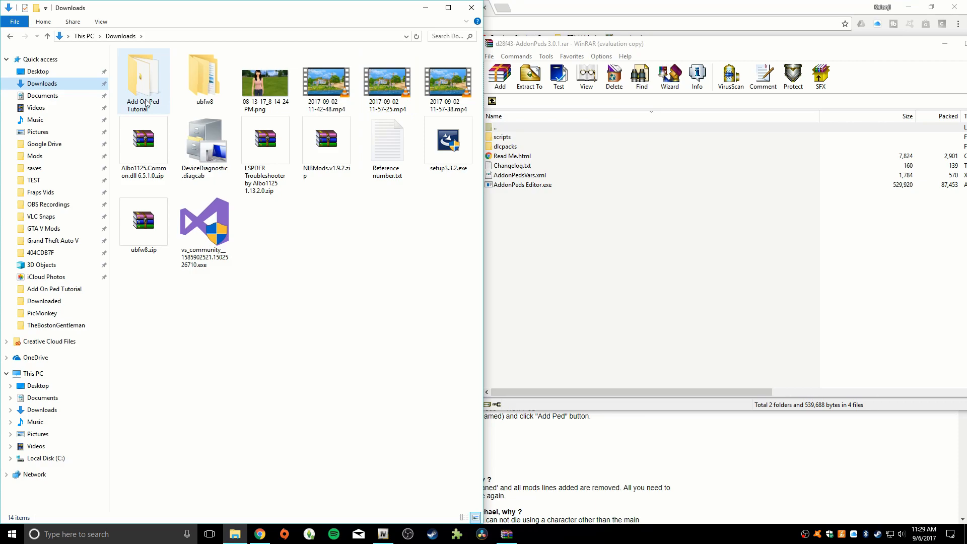
double_click(138, 92)
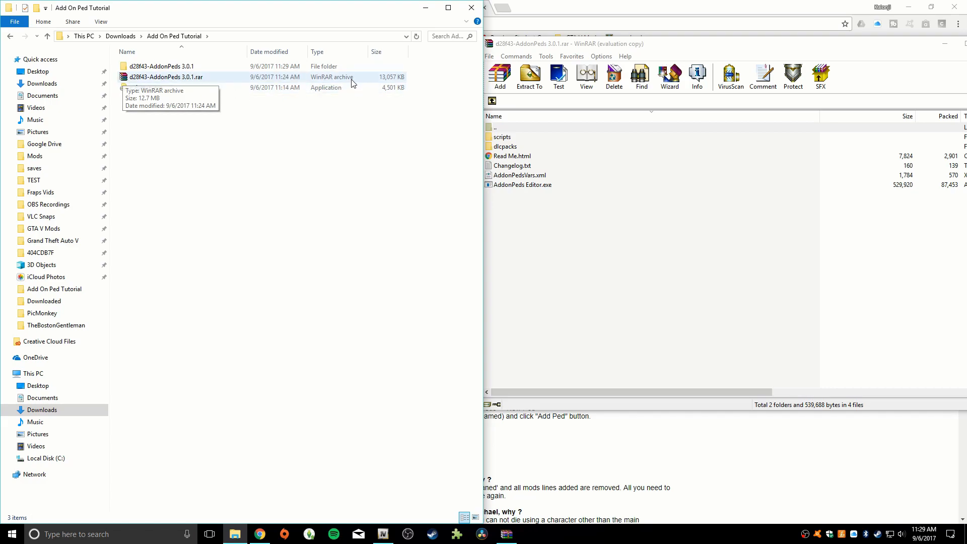
double_click(167, 69)
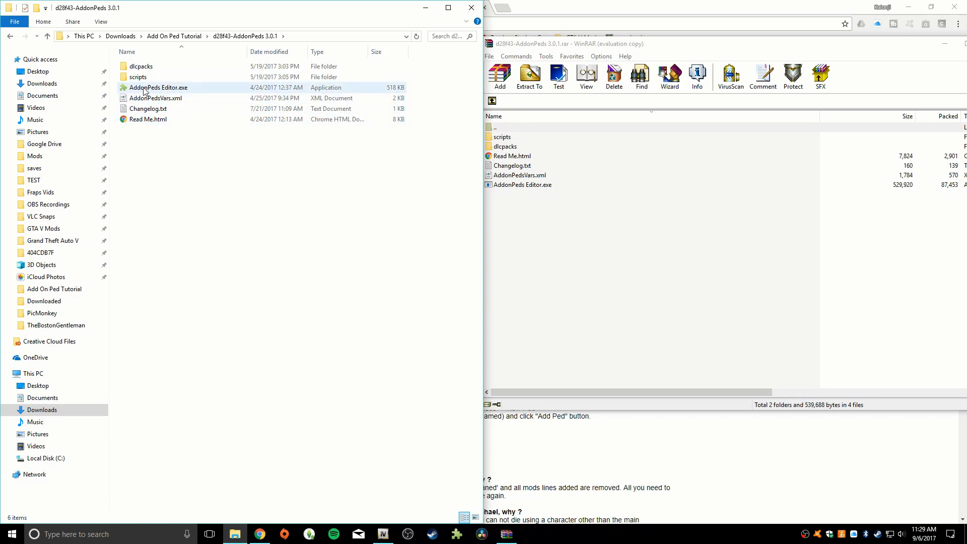
Check the Read Me's rebuild instruction in Chrome, return to File Explorer and run AddonPeds Editor.exe as administrator
left_click(259, 534)
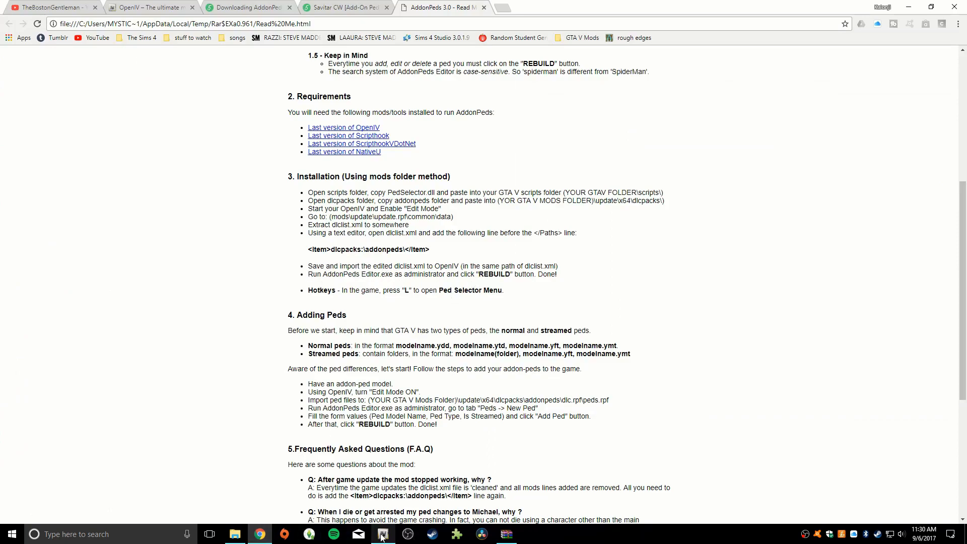
left_click(234, 534)
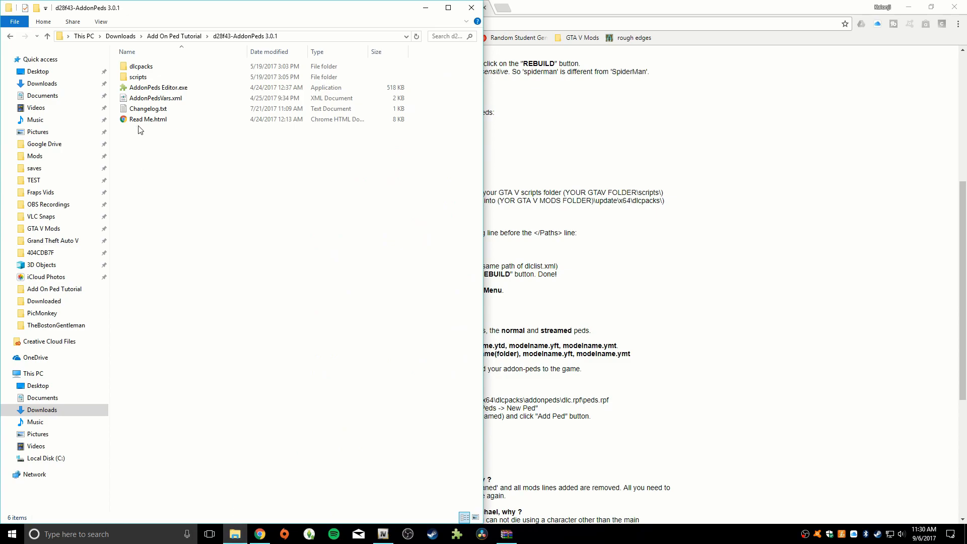
right_click(150, 89)
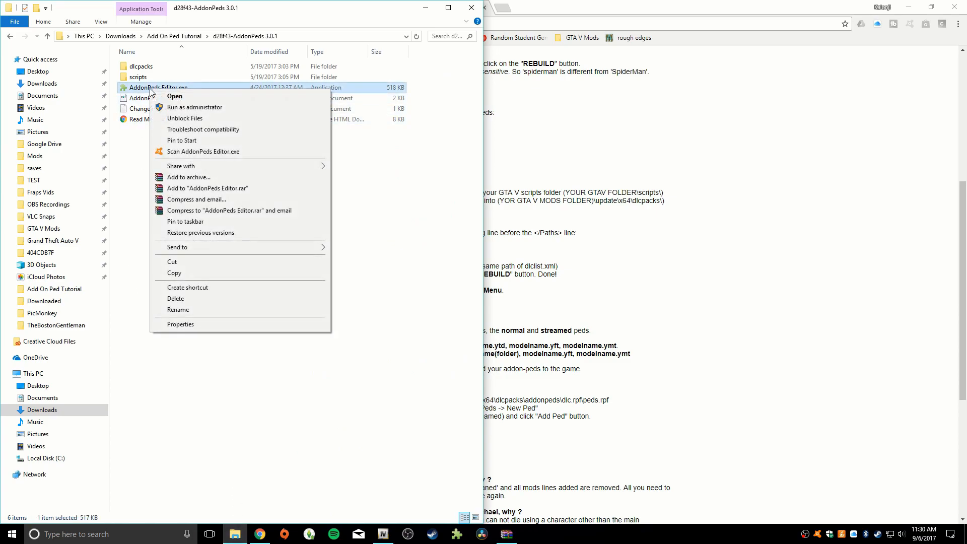
left_click(191, 109)
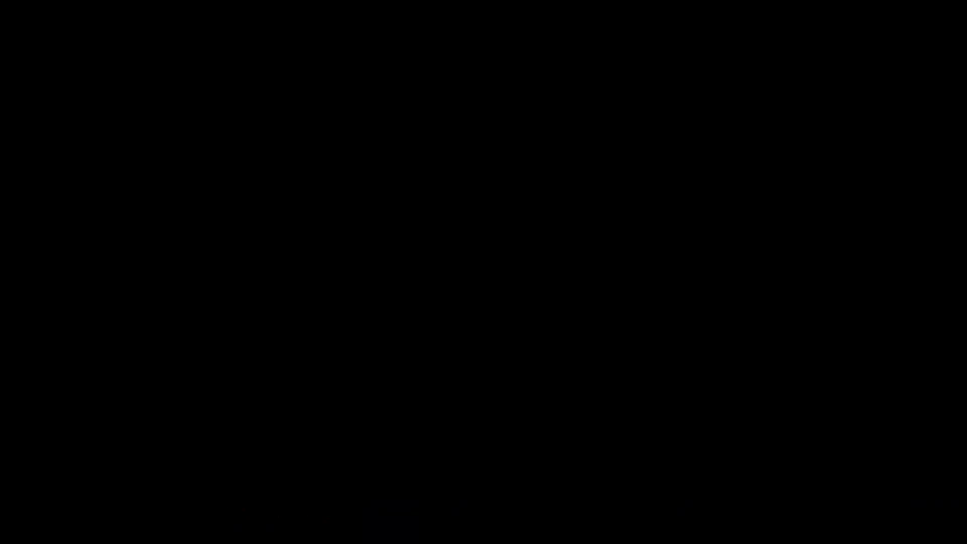
left_click(479, 301)
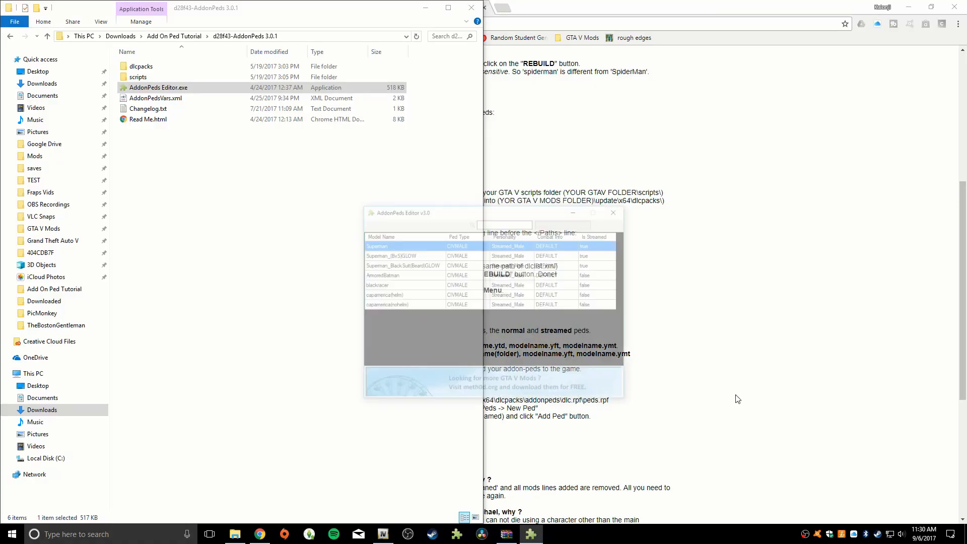
Rebuild the add-on peds in AddonPeds Editor, dismiss the Finished message and look through the ped model list
left_click_drag(446, 160, 689, 155)
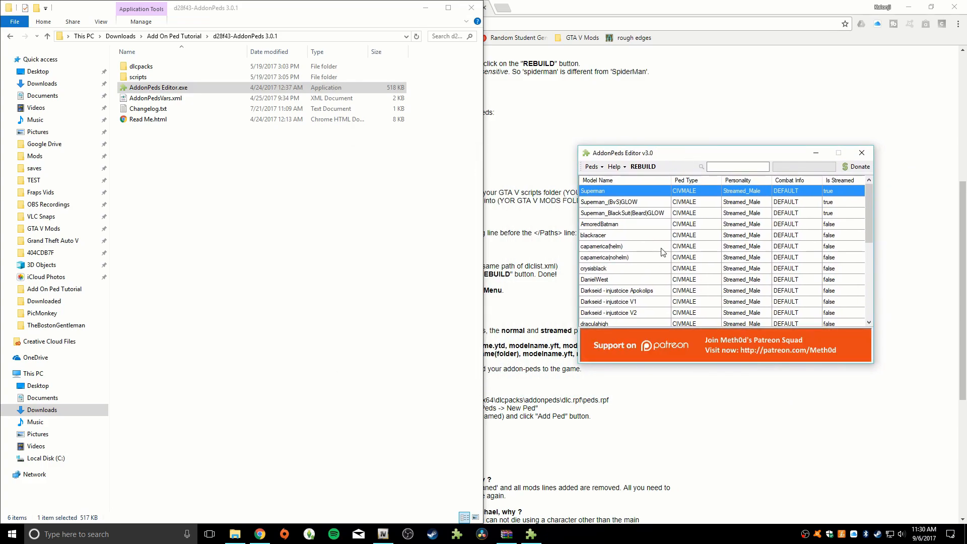
left_click(643, 167)
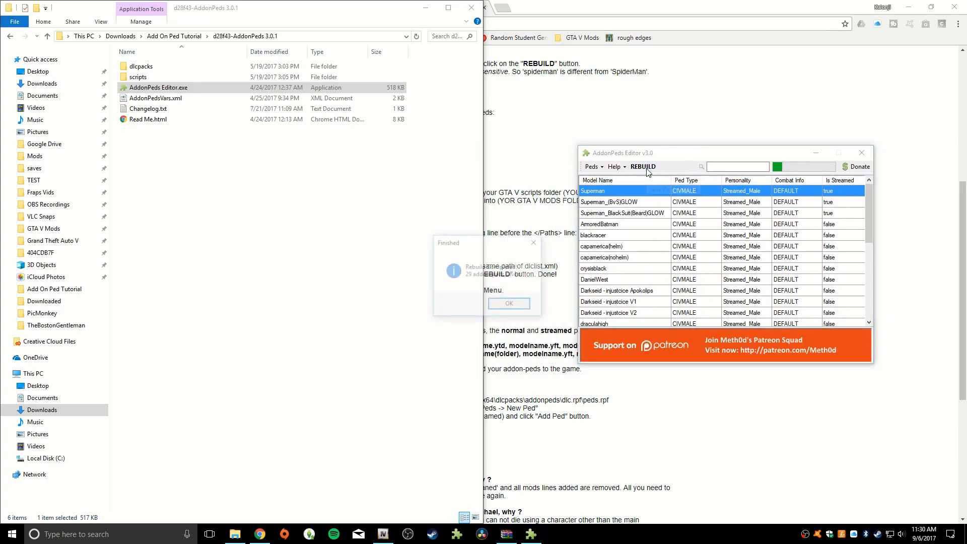
left_click(509, 304)
left_click(645, 227)
scroll(637, 272, "down", 3)
scroll(639, 276, "down", 1)
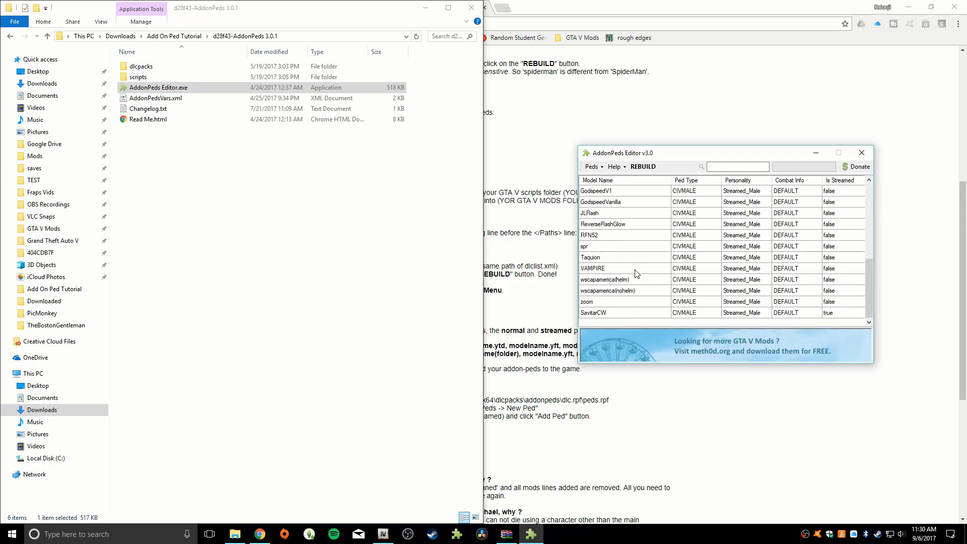
scroll(636, 272, "up", 4)
scroll(625, 260, "down", 2)
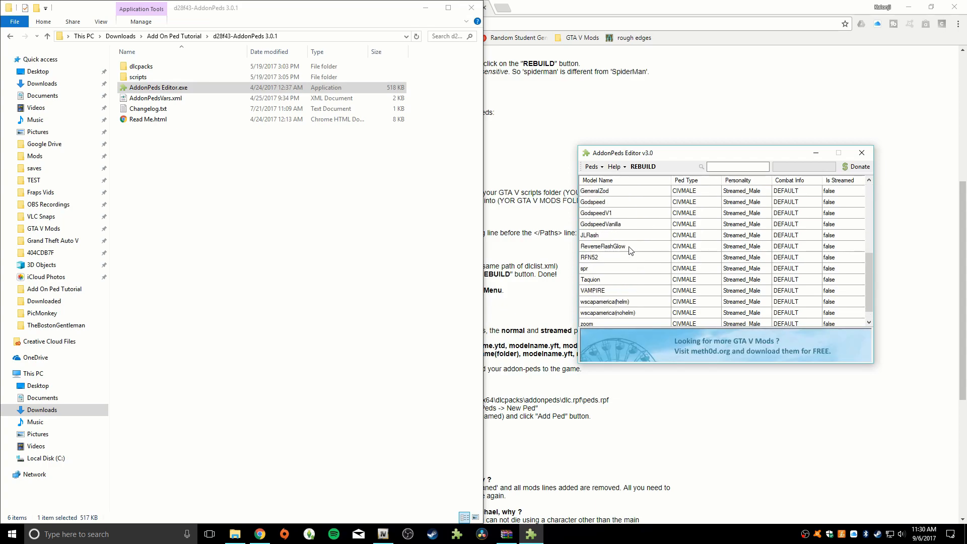
scroll(633, 256, "up", 2)
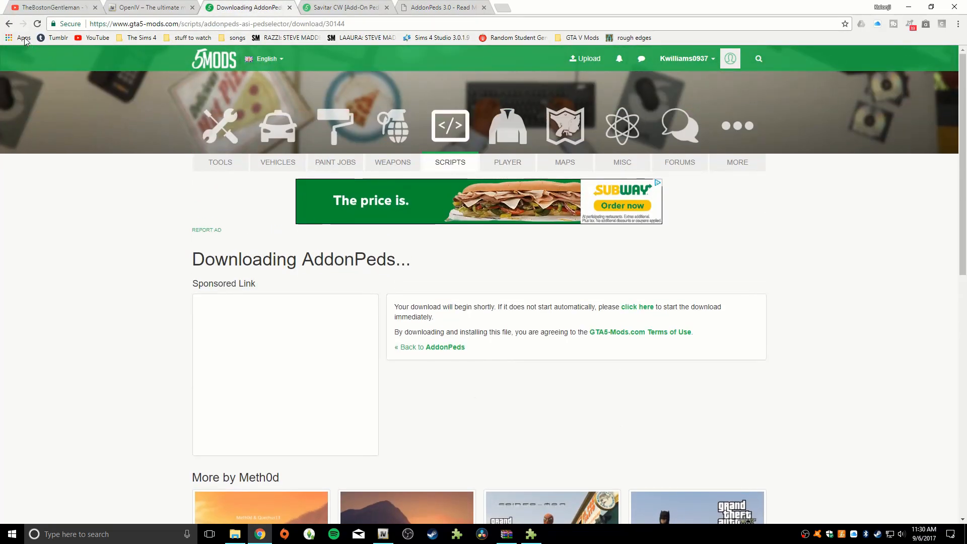
Switch to Chrome, return from the download page to the AddonPeds mod page and read its Requirements list
key("alt+Left")
scroll(429, 222, "down", 8)
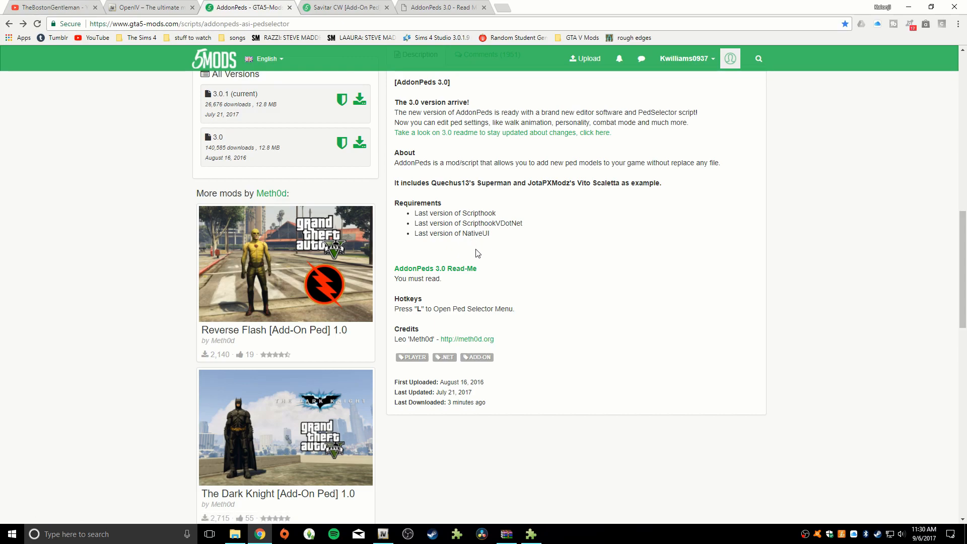
left_click_drag(394, 202, 502, 216)
left_click(450, 222)
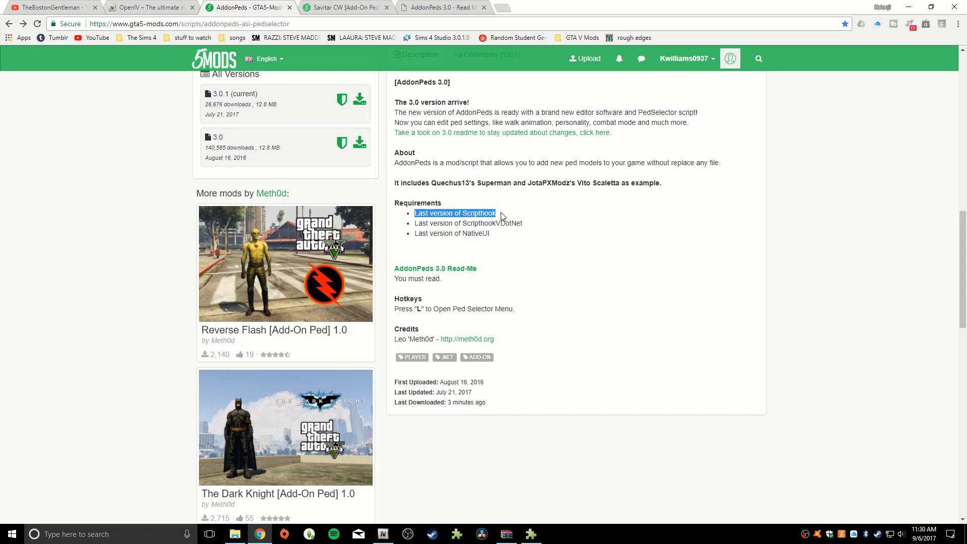
left_click(449, 233)
left_click_drag(414, 222, 525, 227)
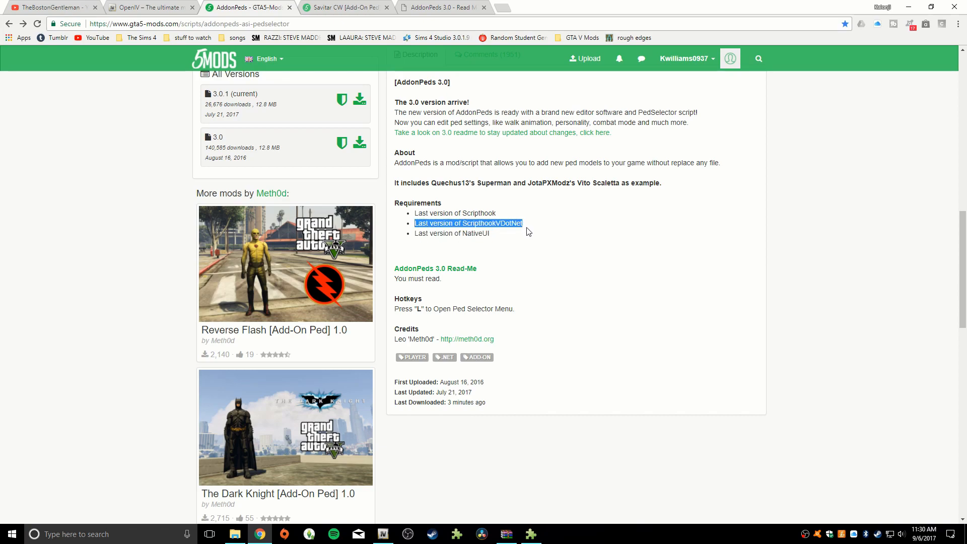
left_click(479, 232)
left_click_drag(412, 236, 489, 237)
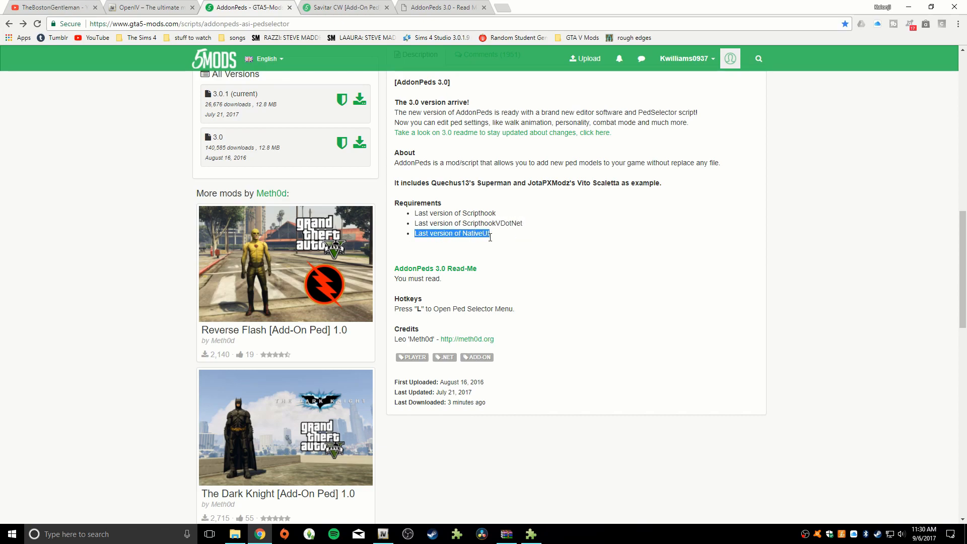
left_click(478, 222)
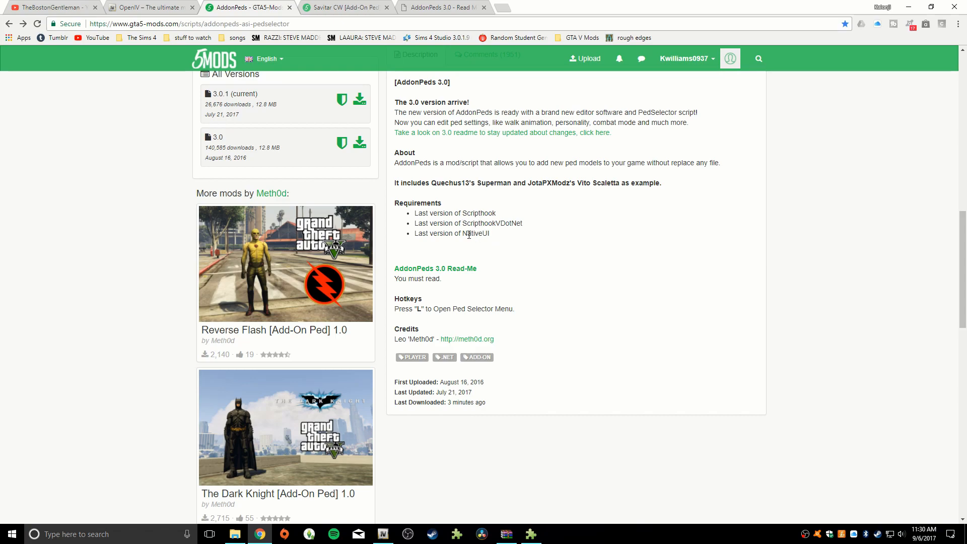
Search Google for Native UI in a new tab and open the GTAForums [.NET] NativeUI topic
right_click(442, 223)
left_click(450, 211)
key("ctrl+t")
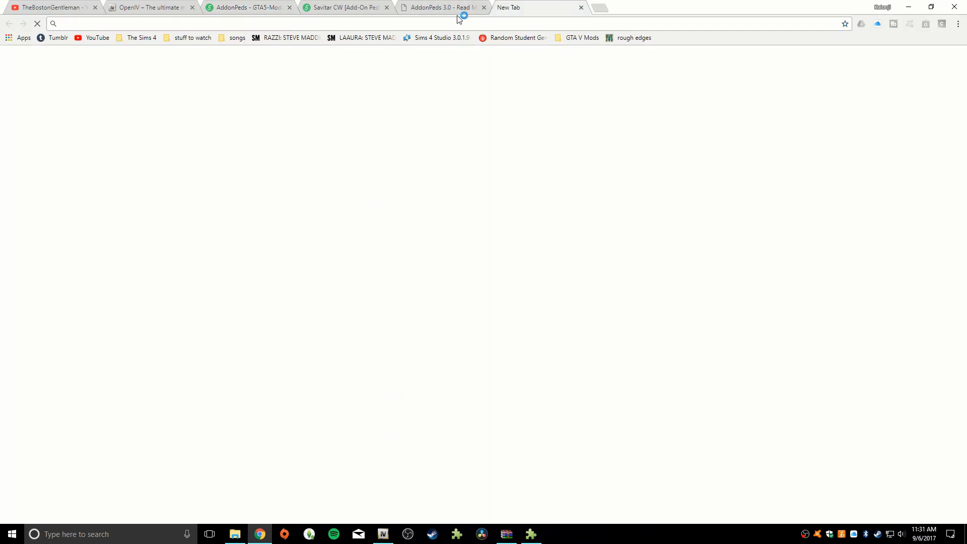
type("Native UI")
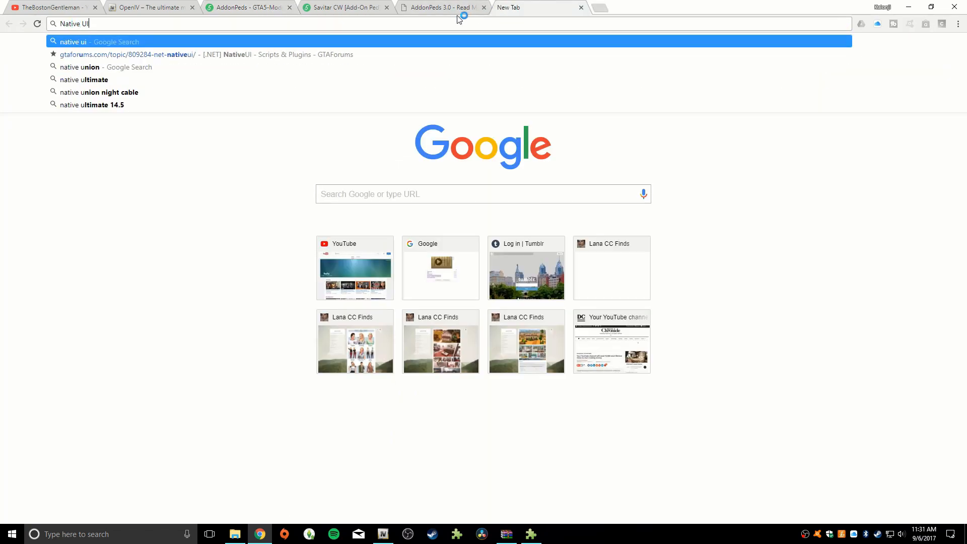
key("Return")
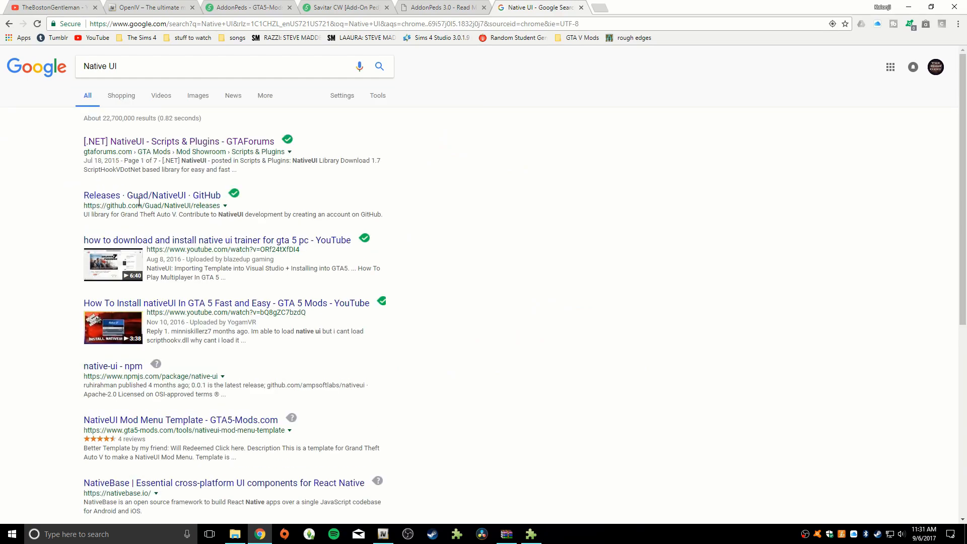
mouse_move(150, 366)
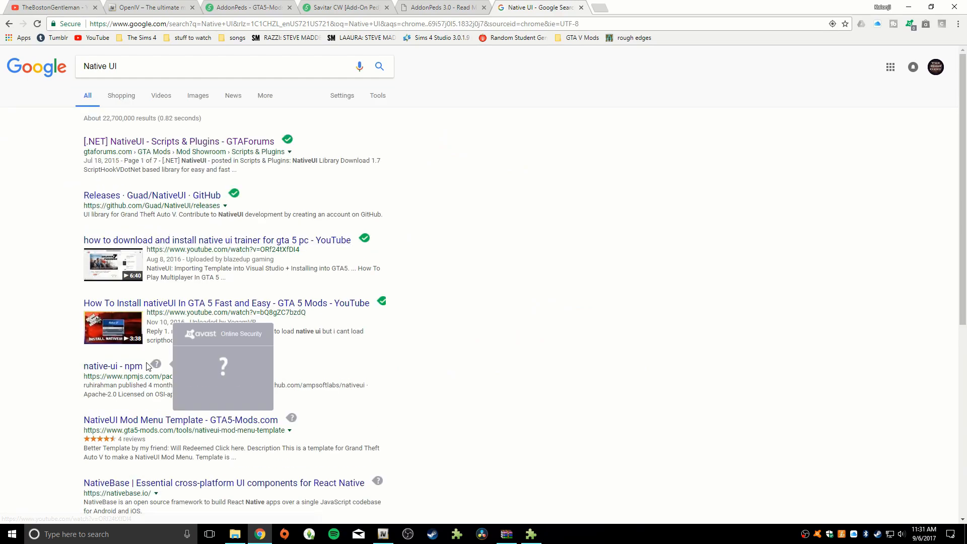
left_click(169, 145)
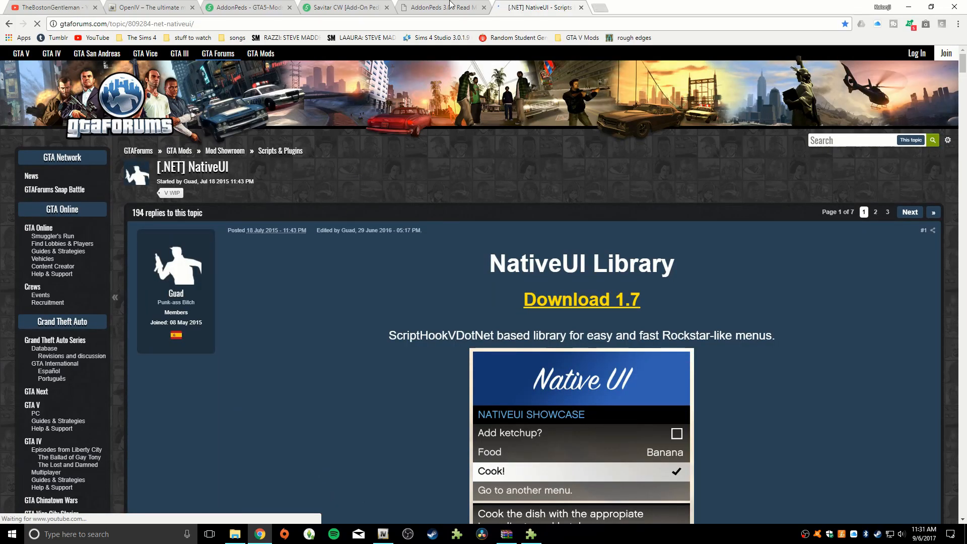
Repeat the Native UI search from the same tab, try to browse the GTAForums topic and close the tab
left_click(134, 24)
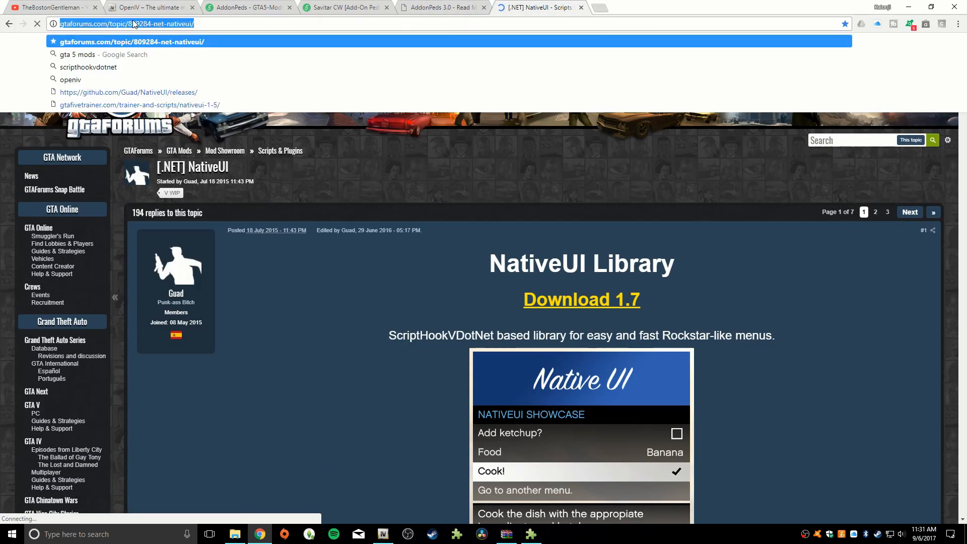
type("Ntive")
key("BackSpace")
key("BackSpace")
key("BackSpace")
key("BackSpace")
key("BackSpace")
type("Native UI")
key("Return")
left_click(111, 143)
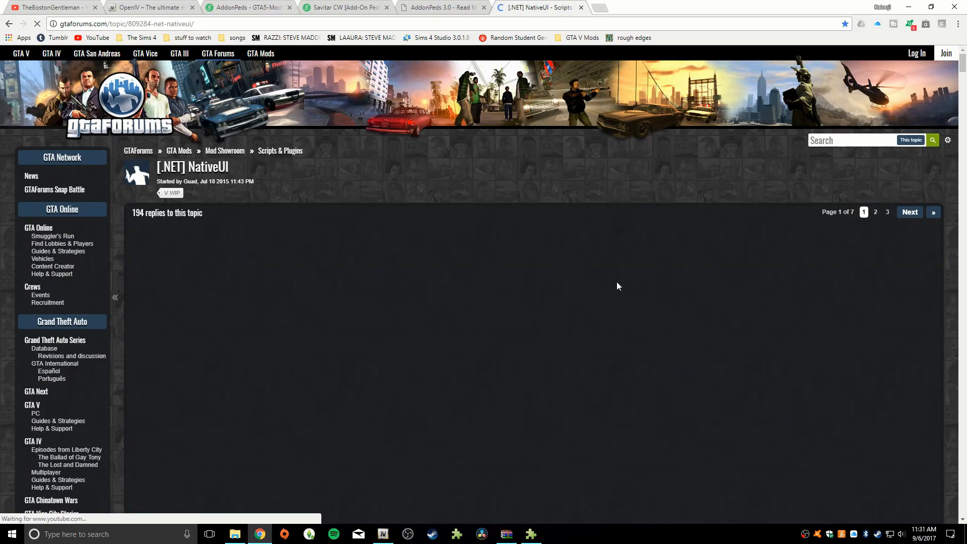
scroll(373, 269, "down", 15)
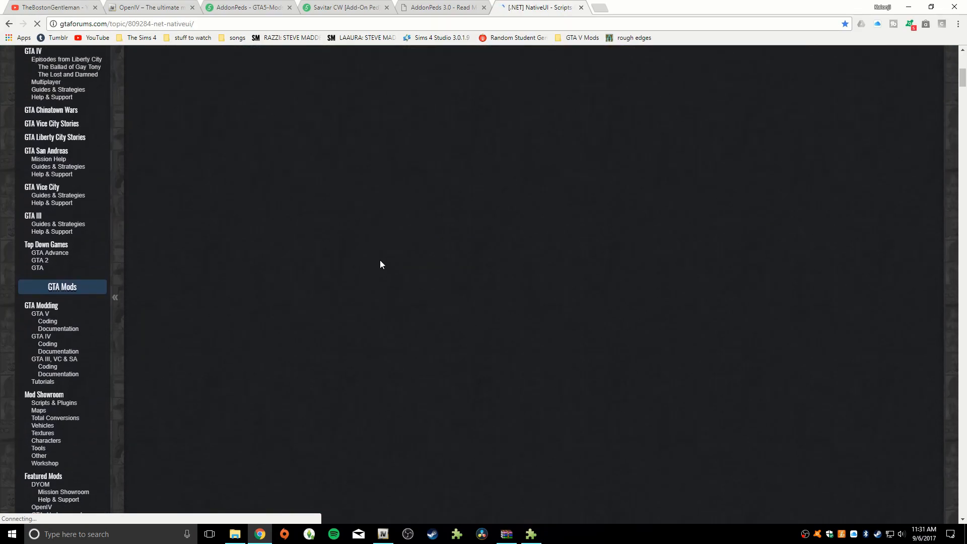
scroll(380, 263, "down", 2)
left_click_drag(959, 123, 953, 44)
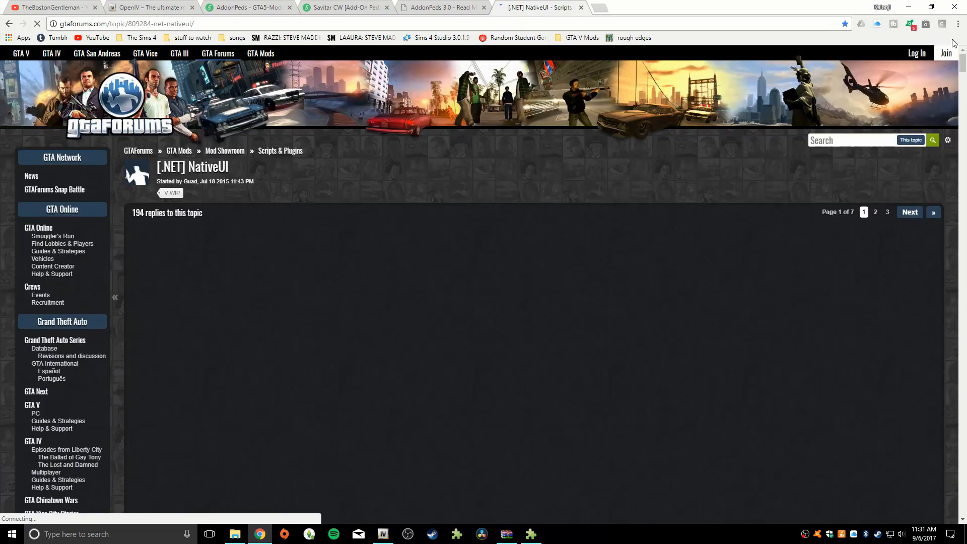
left_click(581, 8)
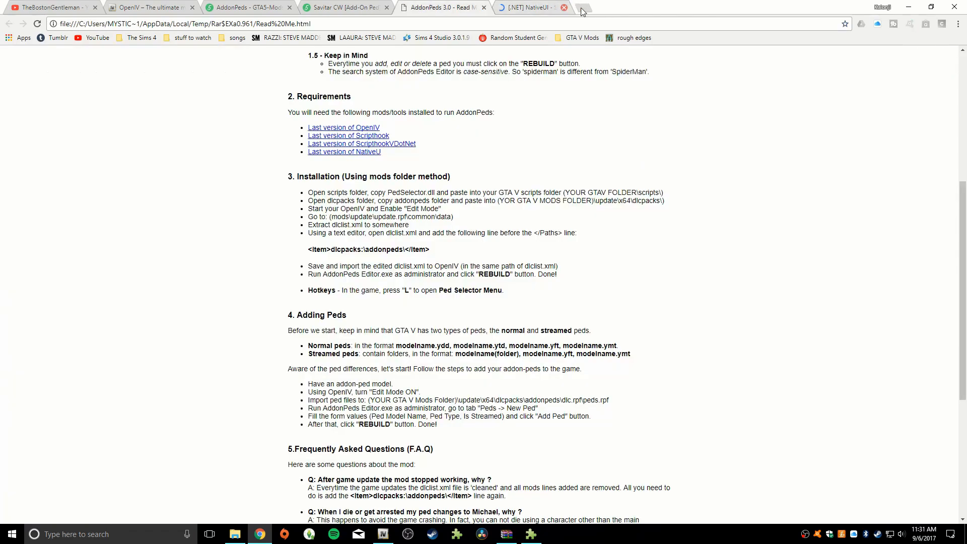
Search for Native UI again in a fresh tab and open the [.NET] NativeUI topic on GTAForums
left_click(502, 7)
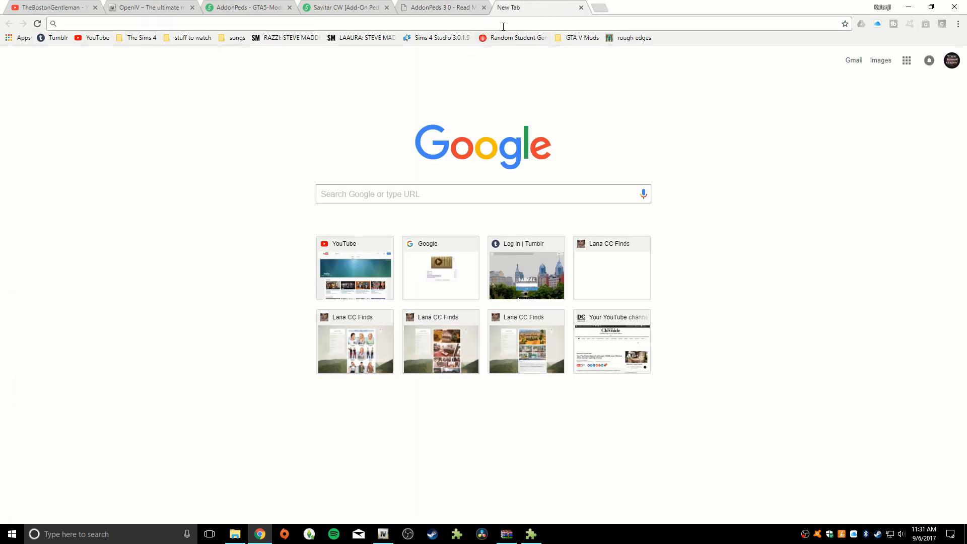
type("Native UI")
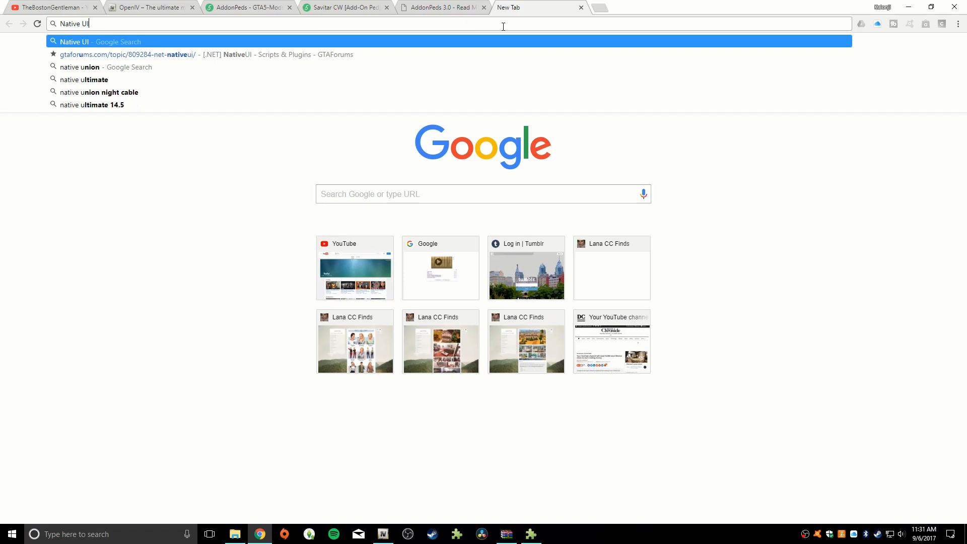
key("Return")
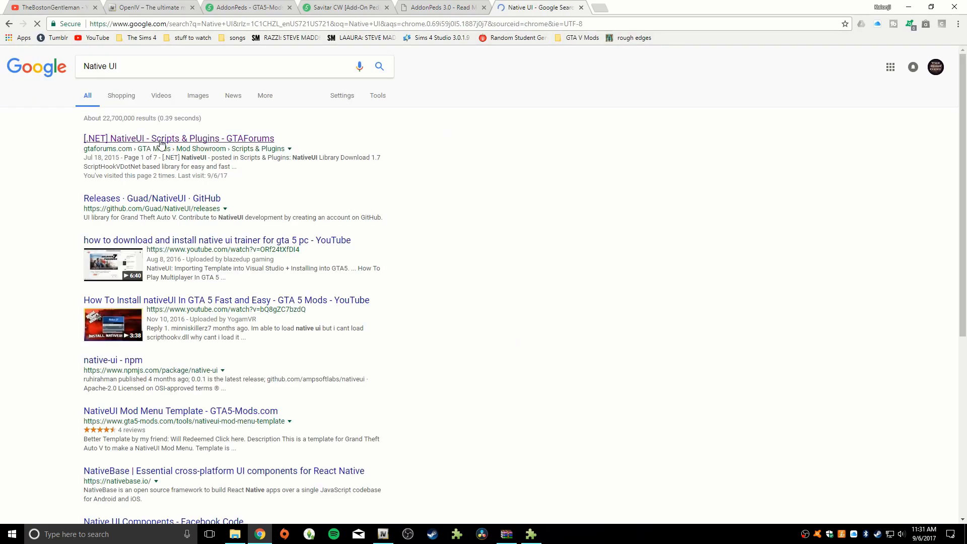
left_click(169, 141)
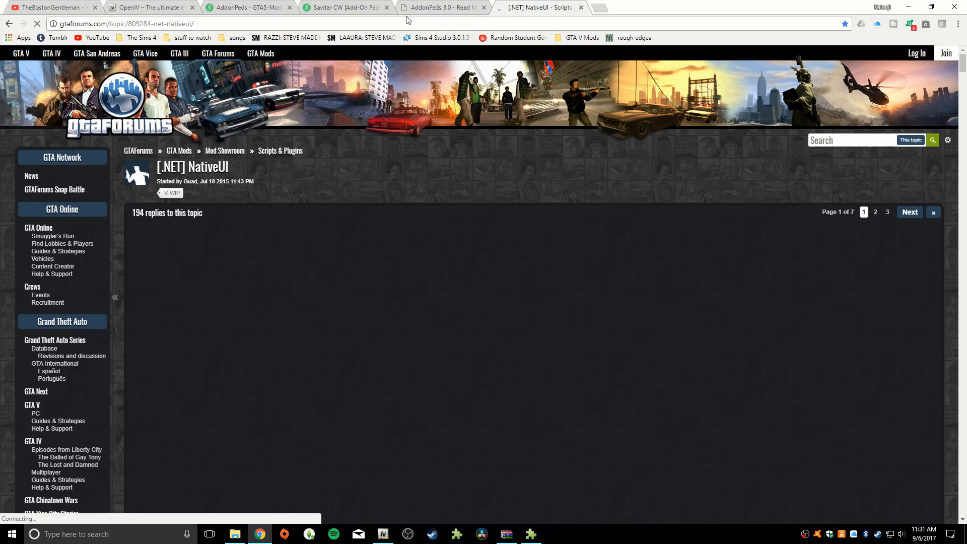
Go back to the AddonPeds mod page and review the Scripthook, ScripthookVDotNet and NativeUI requirements
left_click(251, 7)
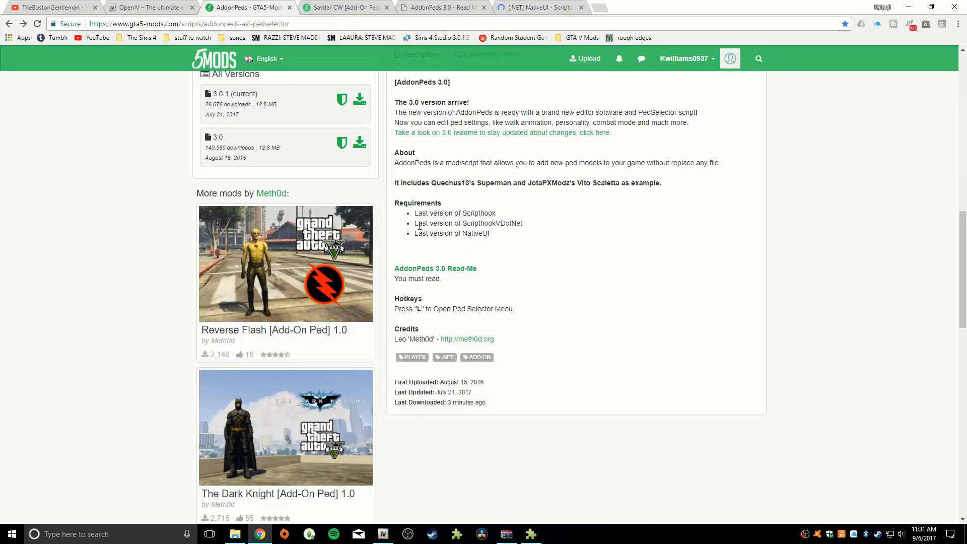
left_click_drag(413, 217, 501, 219)
left_click_drag(416, 228, 537, 229)
left_click(460, 236)
left_click_drag(413, 238, 505, 241)
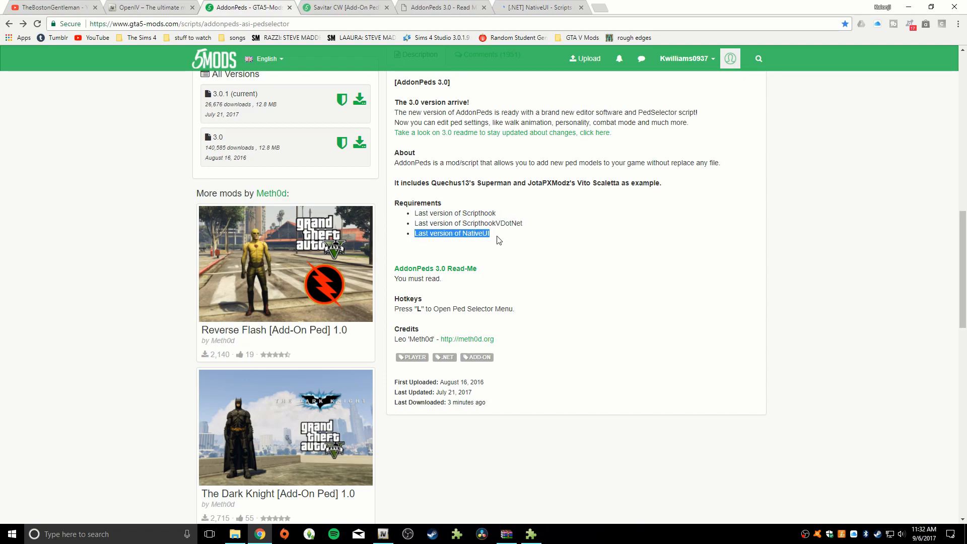
left_click(498, 240)
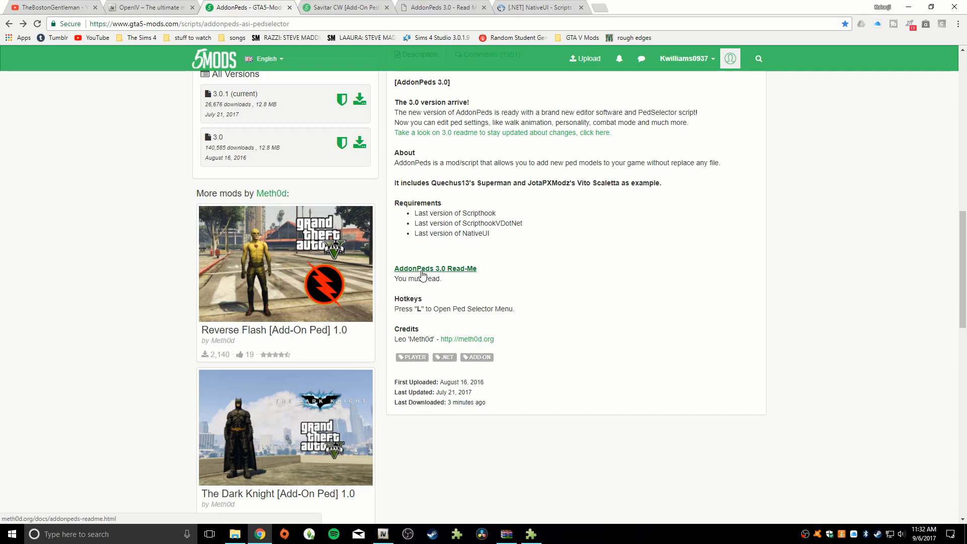
Glance at the AddonPeds Read Me and mod pages and look over the OpenIV home page at openiv.com
left_click(440, 5)
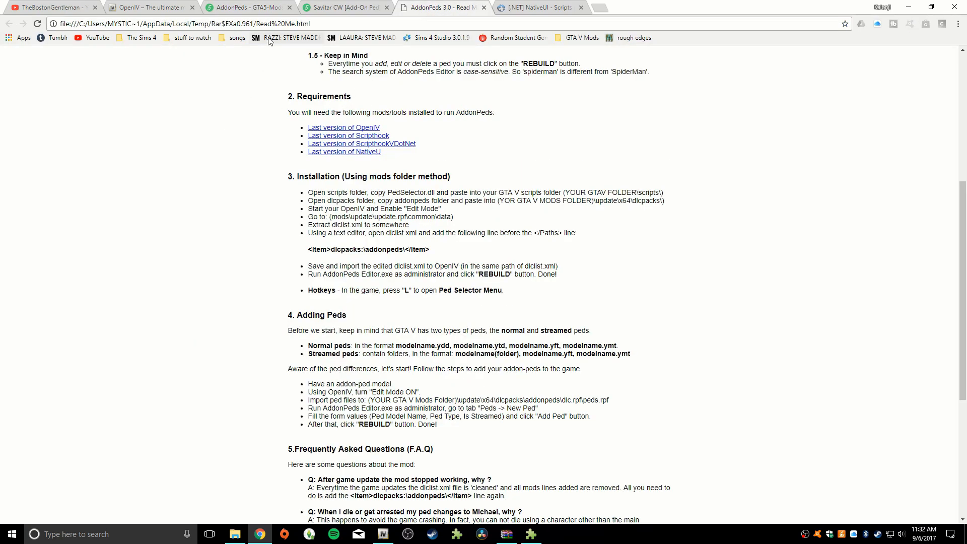
left_click(252, 7)
left_click(118, 10)
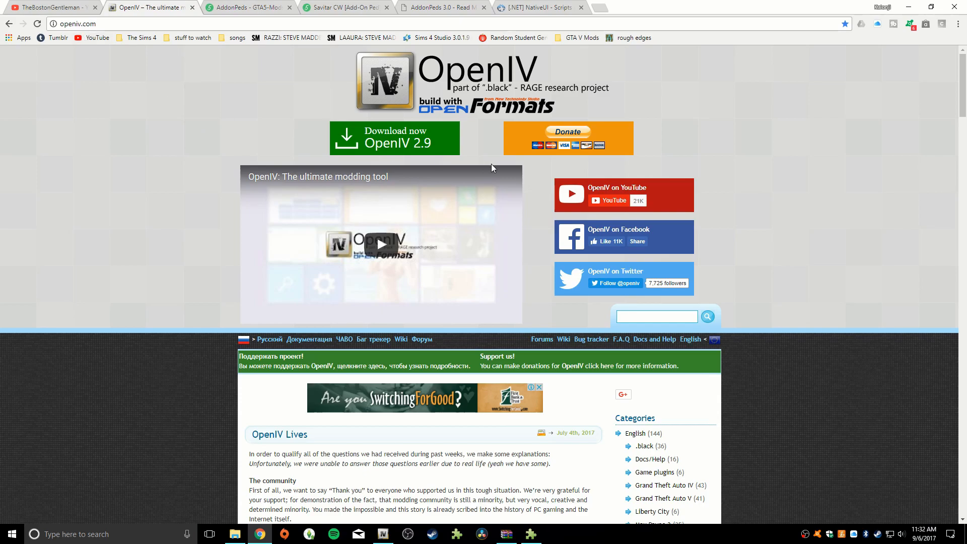
scroll(481, 252, "down", 9)
scroll(481, 252, "up", 10)
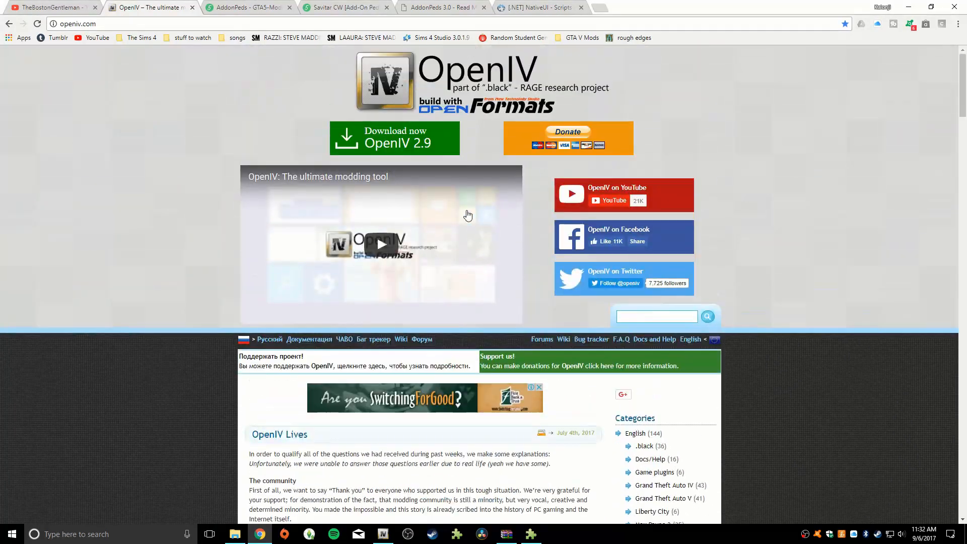
Go back from the OpenIV home page to the AddonPeds mod page and highlight the Scripthook, ScripthookVDotNet and NativeUI requirements
left_click(225, 9)
left_click(162, 8)
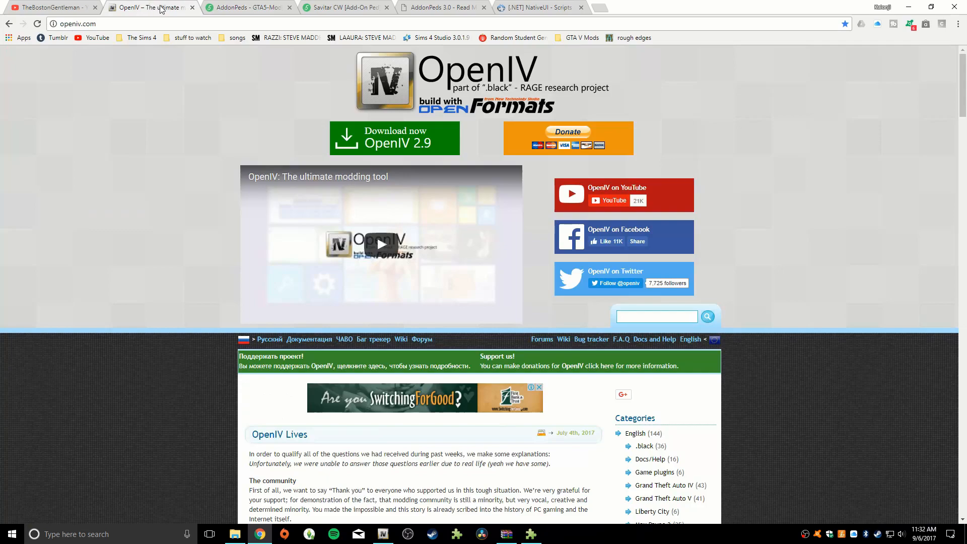
left_click(241, 8)
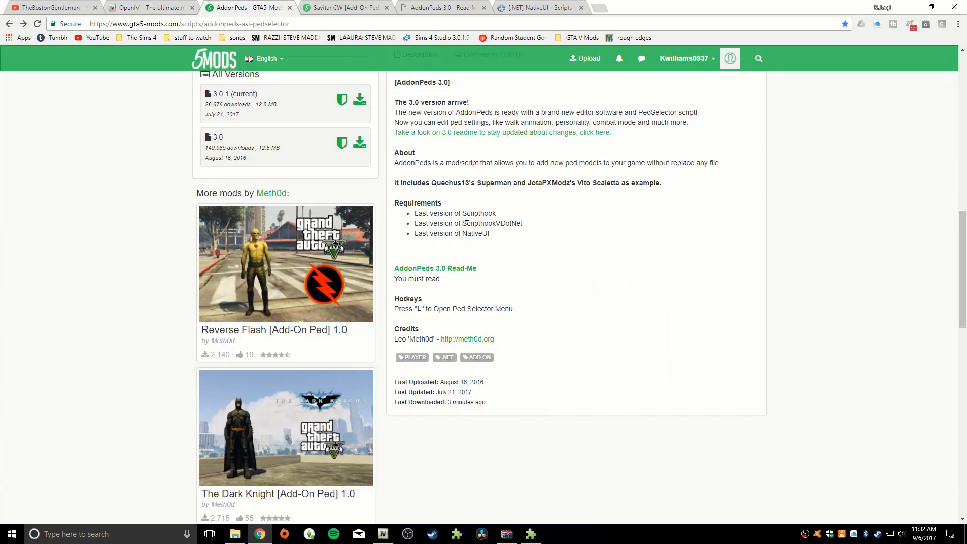
left_click_drag(464, 214, 496, 240)
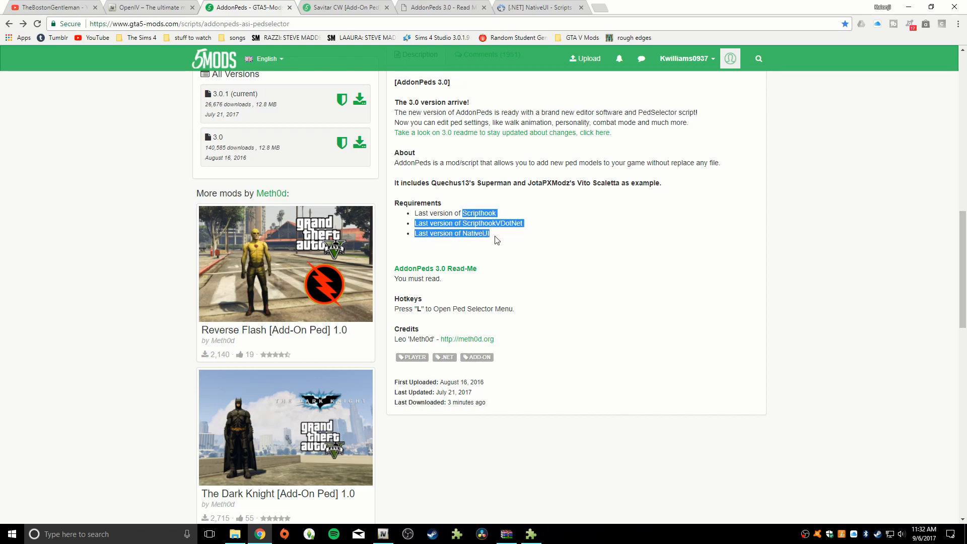
left_click(497, 236)
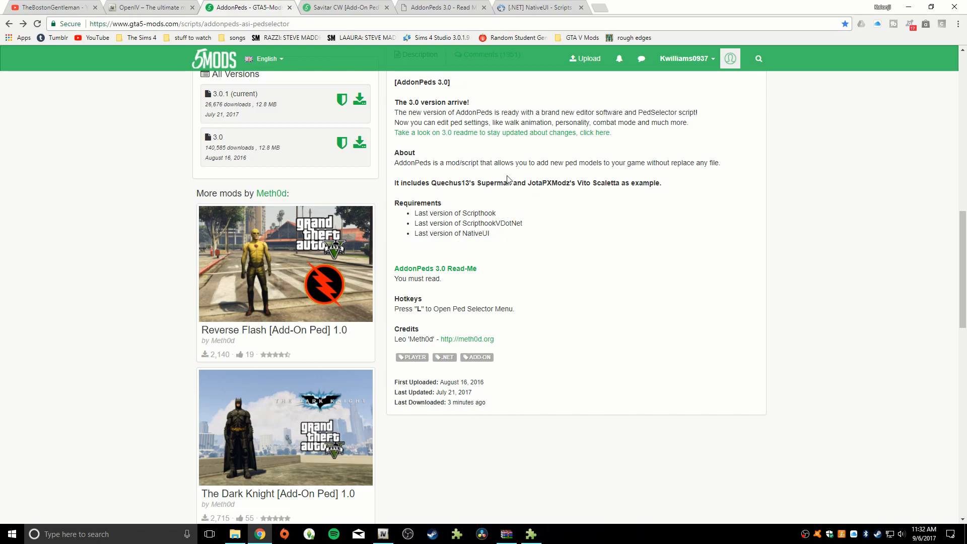
Review the AddonPeds 3.0.1 download, description and full requirements list on the mod page
scroll(453, 171, "up", 15)
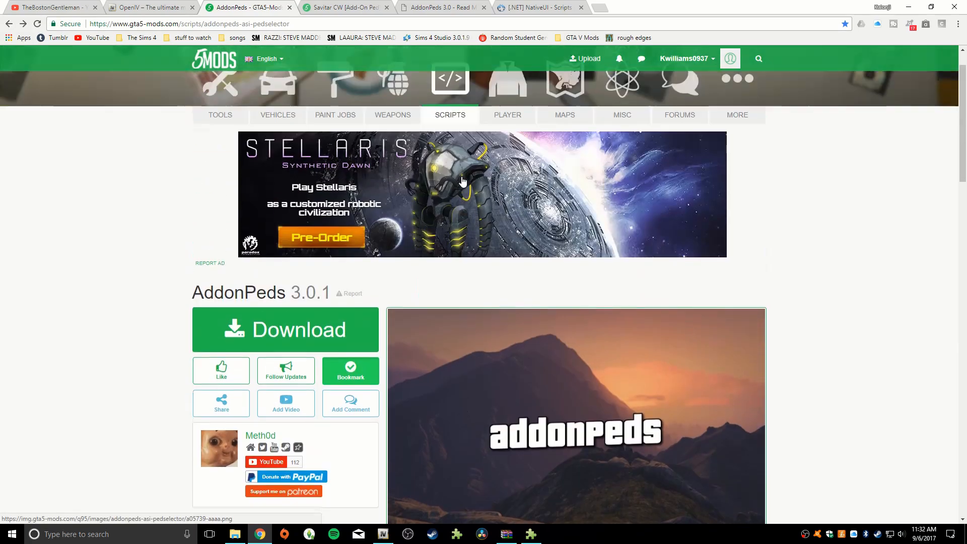
scroll(403, 162, "down", 5)
scroll(416, 162, "up", 7)
scroll(438, 166, "down", 7)
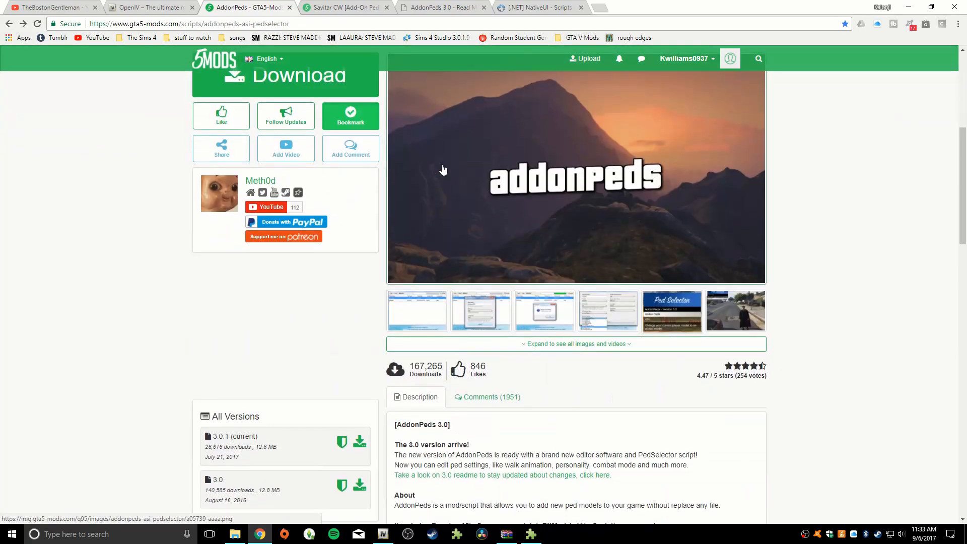
scroll(460, 187, "down", 4)
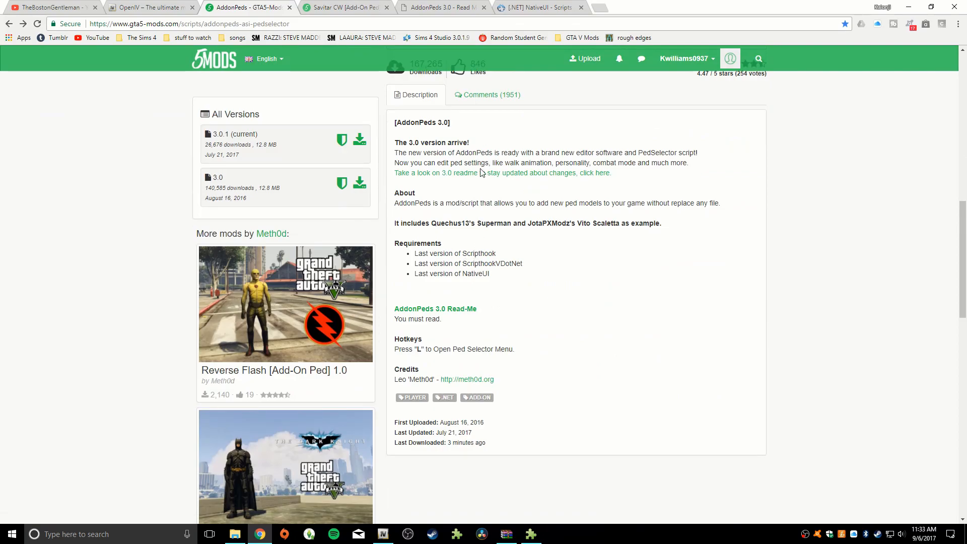
scroll(398, 232, "up", 9)
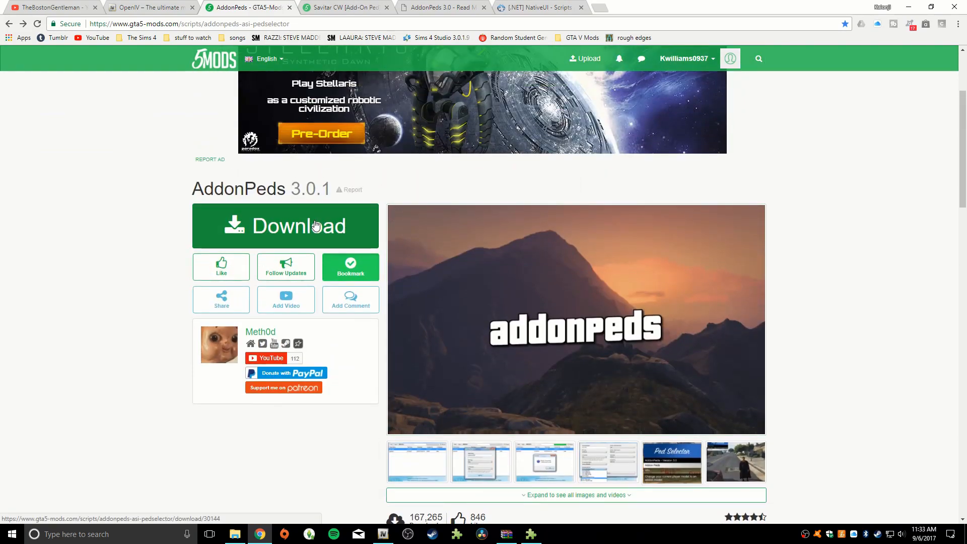
scroll(395, 292, "down", 7)
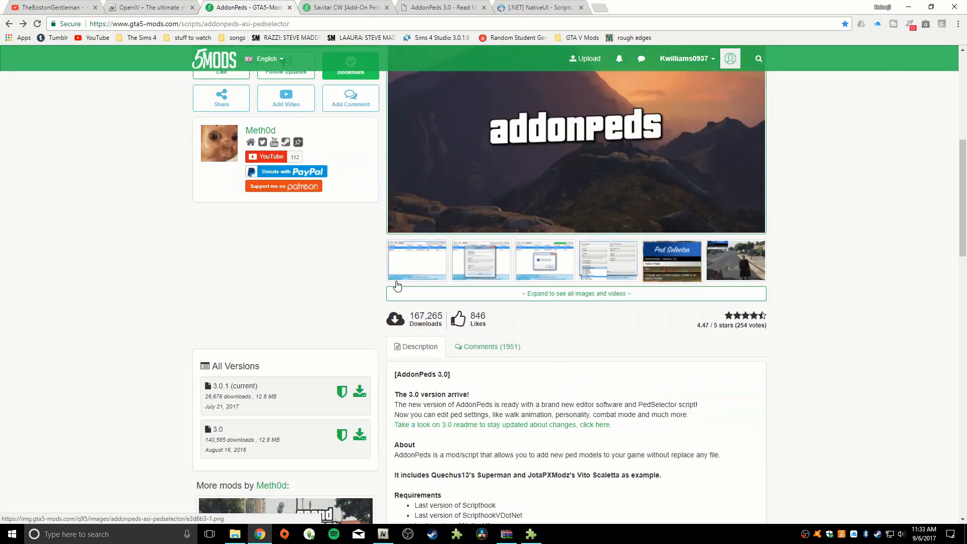
scroll(437, 232, "down", 1)
scroll(460, 253, "down", 2)
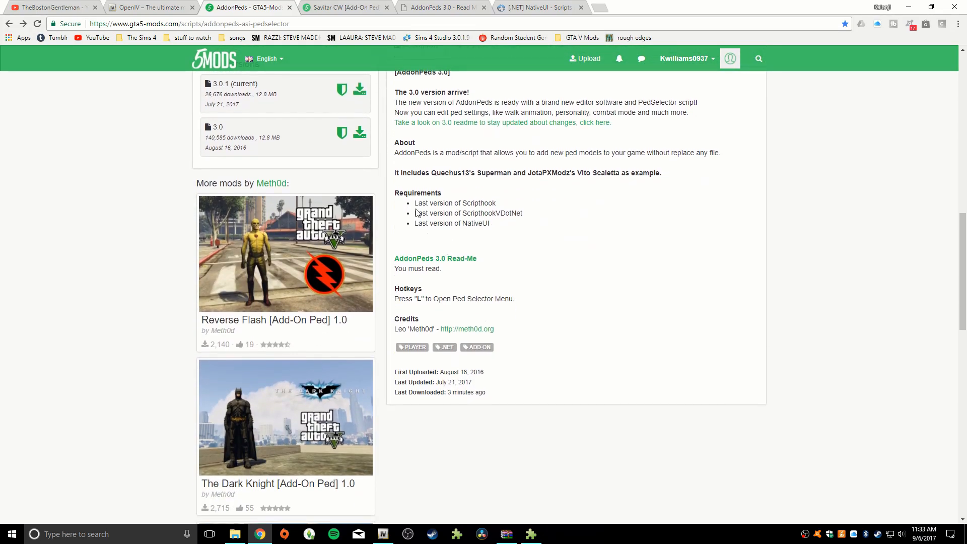
left_click_drag(398, 191, 501, 229)
left_click(506, 230)
scroll(510, 211, "up", 10)
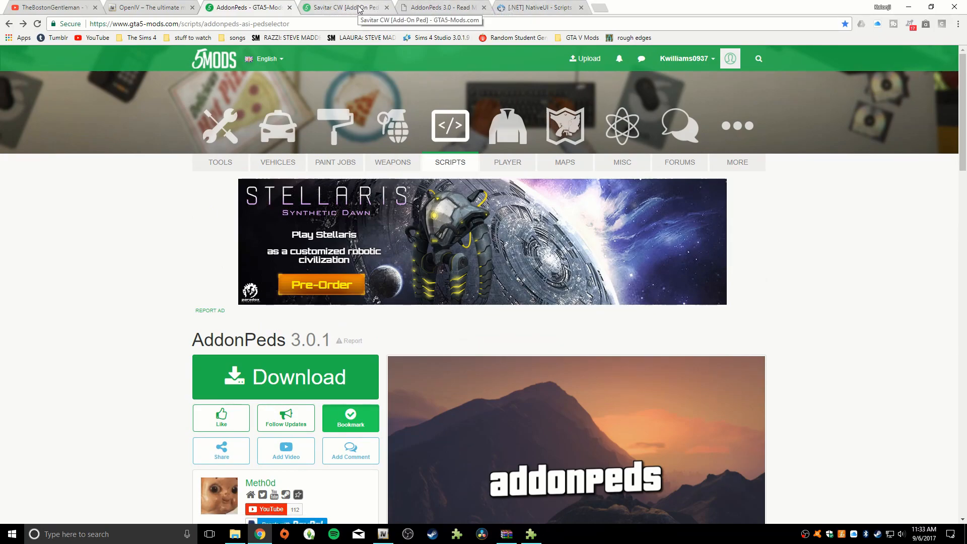
Open the Savitar CW mod page and highlight the "Add-On Ped" wording in its title
left_click(359, 9)
scroll(356, 162, "up", 9)
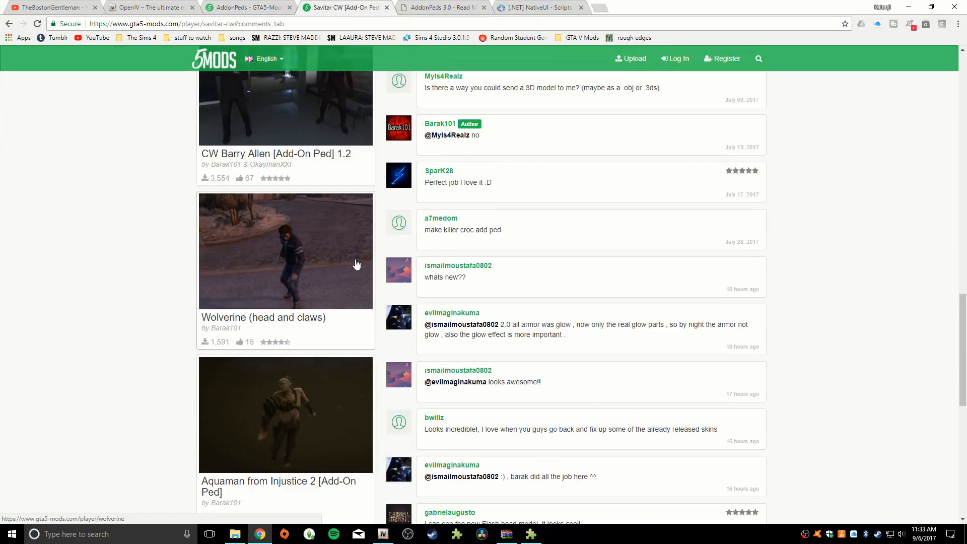
scroll(358, 261, "up", 10)
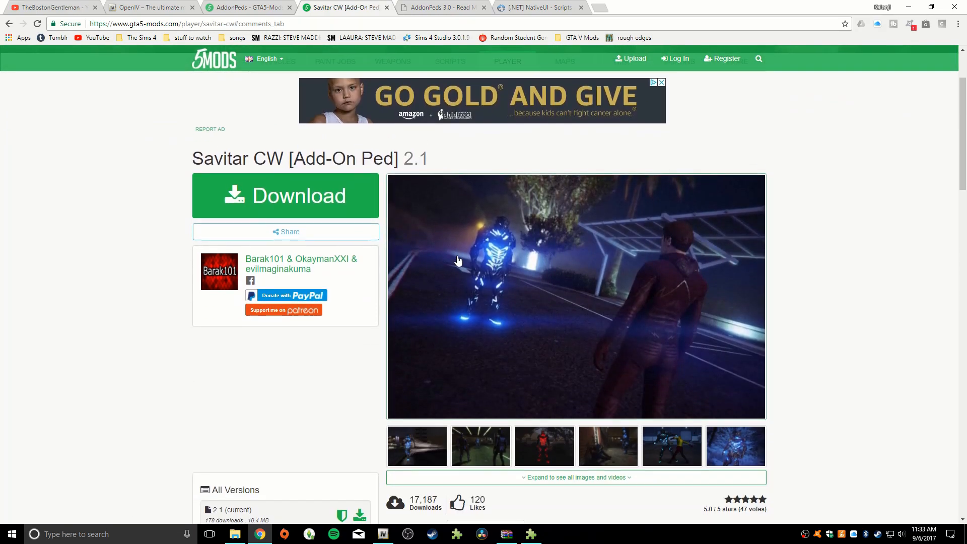
scroll(462, 272, "down", 1)
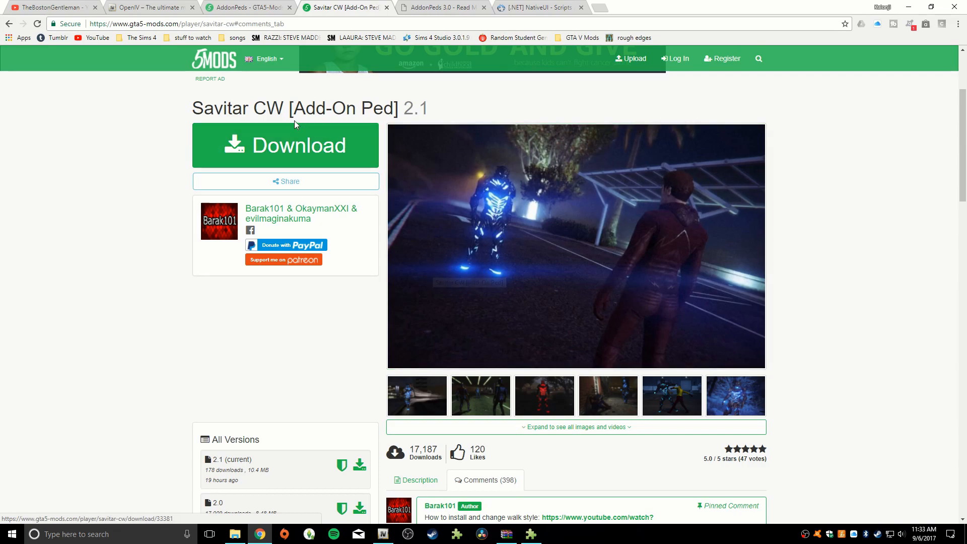
left_click_drag(293, 109, 396, 111)
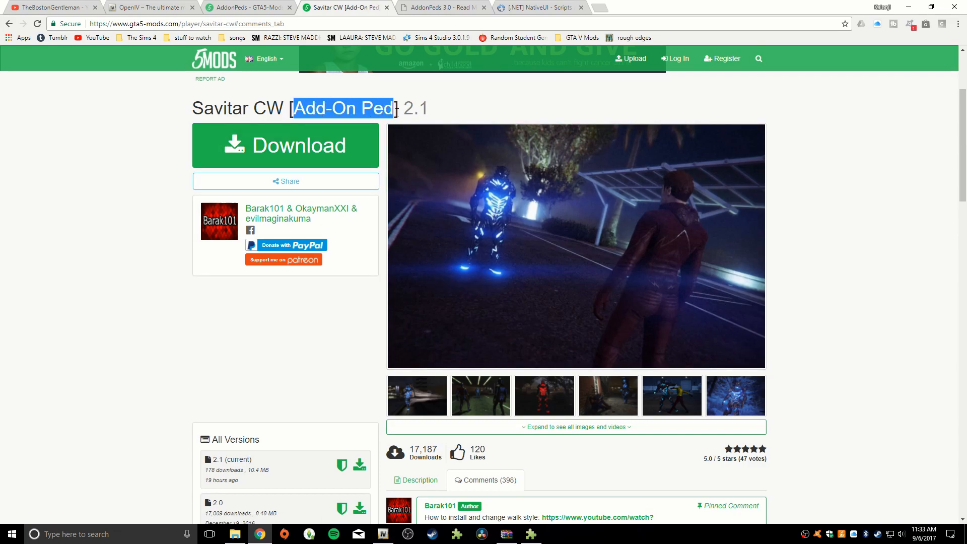
Glance back at the AddonPeds mod page and look at the AddonPeds Editor ped list
left_click(275, 10)
scroll(397, 345, "down", 7)
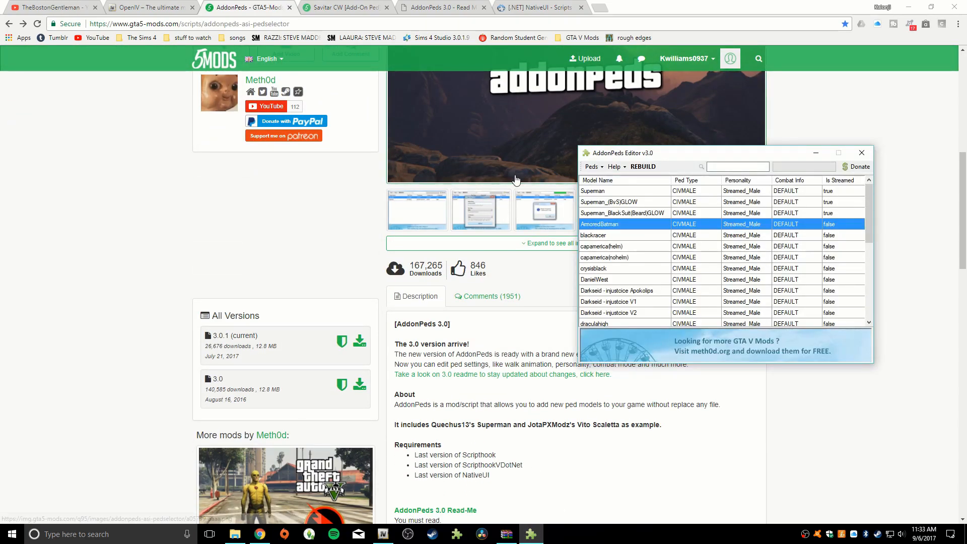
left_click(354, 169)
scroll(368, 150, "up", 7)
Return to the Savitar CW mod page and log in to the GTA5-Mods account
left_click(333, 9)
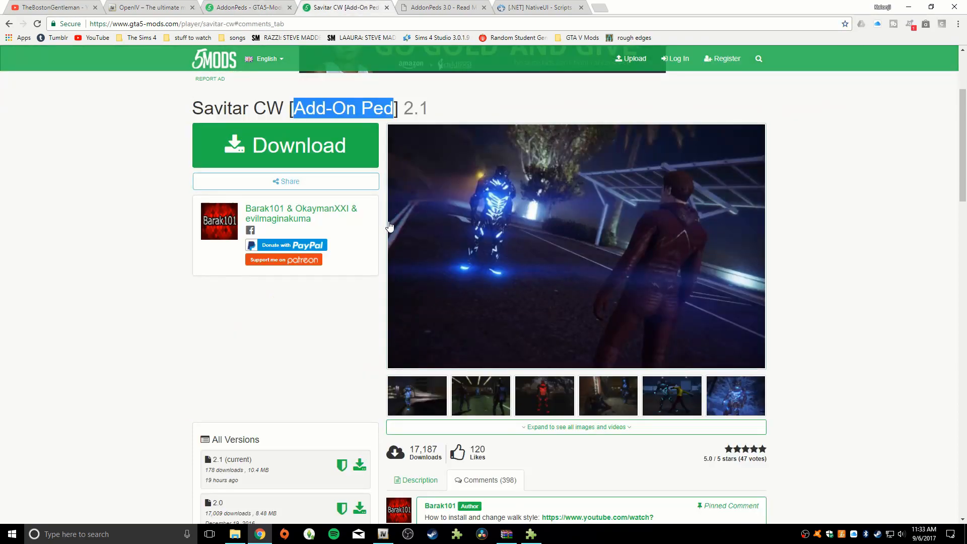
left_click(381, 161)
scroll(439, 132, "up", 3)
left_click(679, 60)
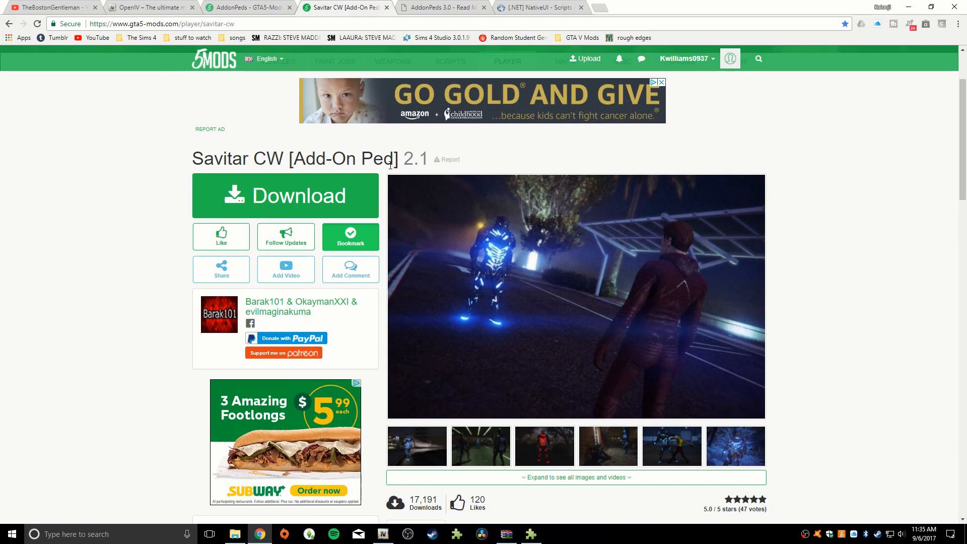
Highlight version 2.1 in the Savitar CW [Add-On Ped] title and look over the header area
double_click(406, 159)
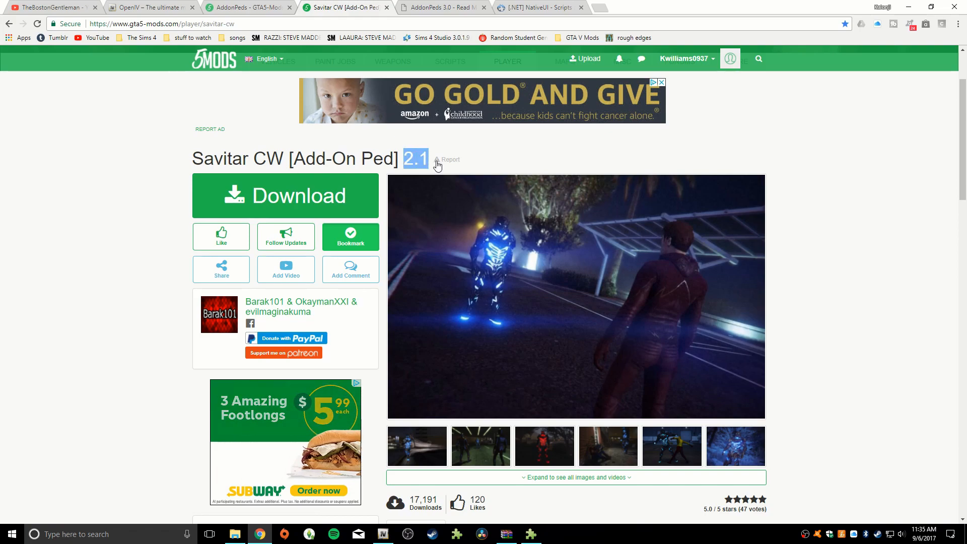
left_click(443, 173)
scroll(442, 173, "up", 2)
scroll(381, 194, "down", 2)
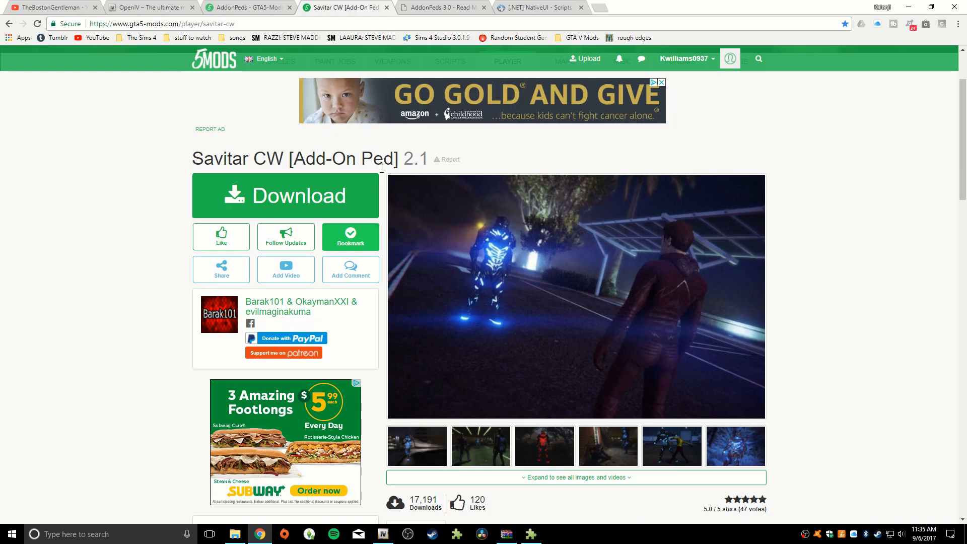
Browse the Savitar CW screenshots in the gallery from the second to the fourth image and close it
scroll(402, 174, "down", 3)
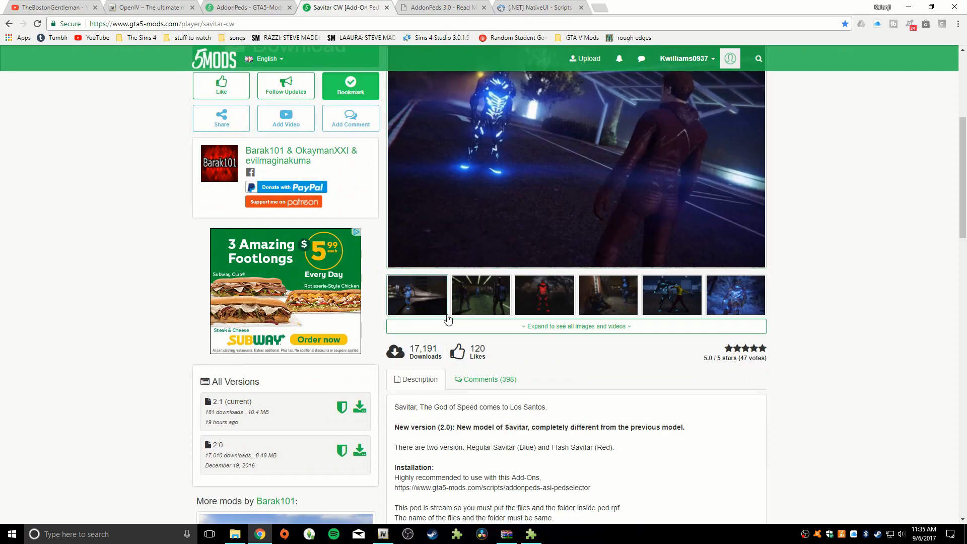
left_click(418, 302)
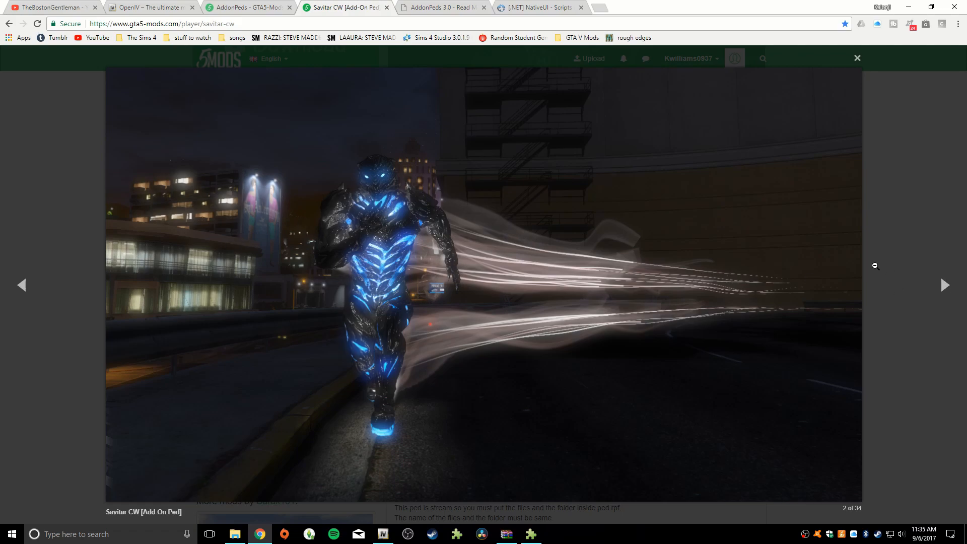
left_click(945, 285)
left_click(945, 285)
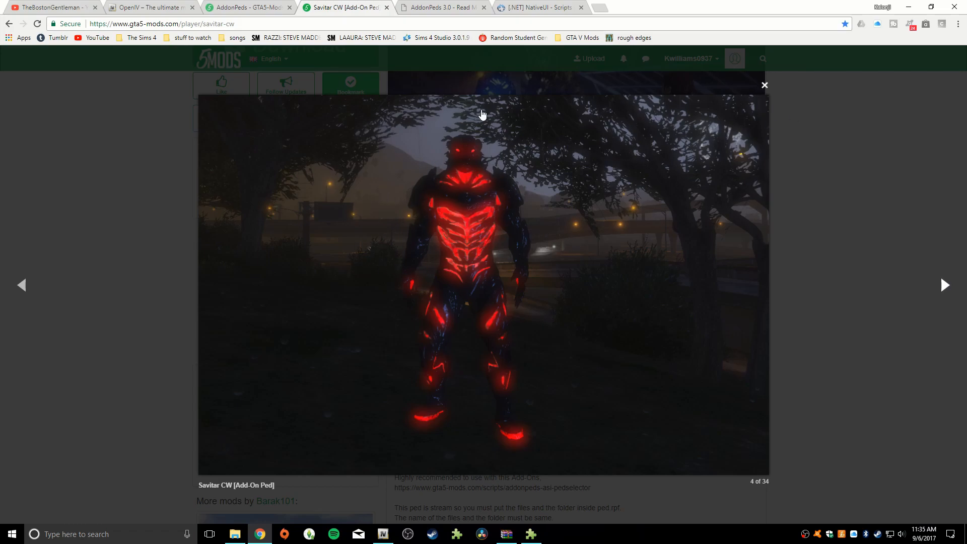
left_click(772, 88)
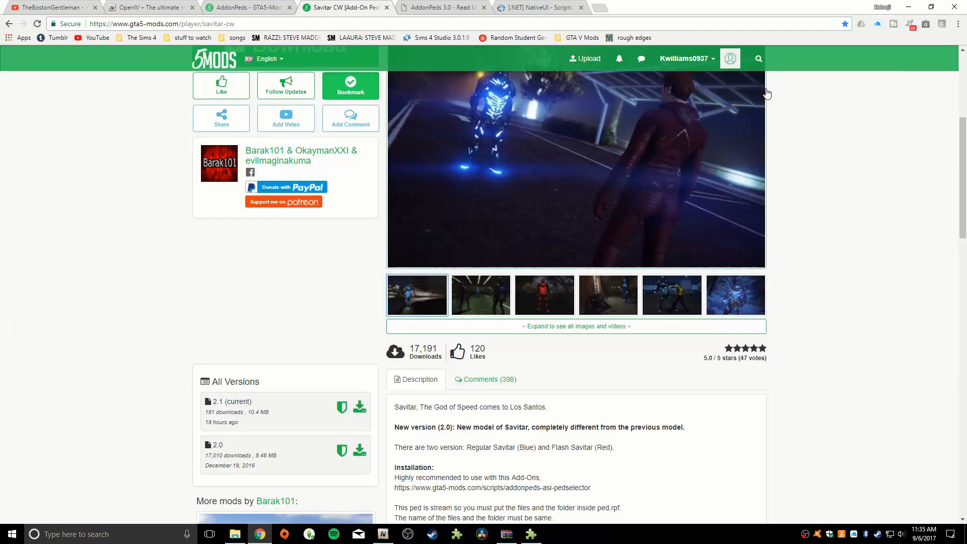
Return to the main section of the Savitar CW [Add-On Ped] 2.1 page and open its download
scroll(774, 215, "up", 3)
scroll(798, 202, "up", 1)
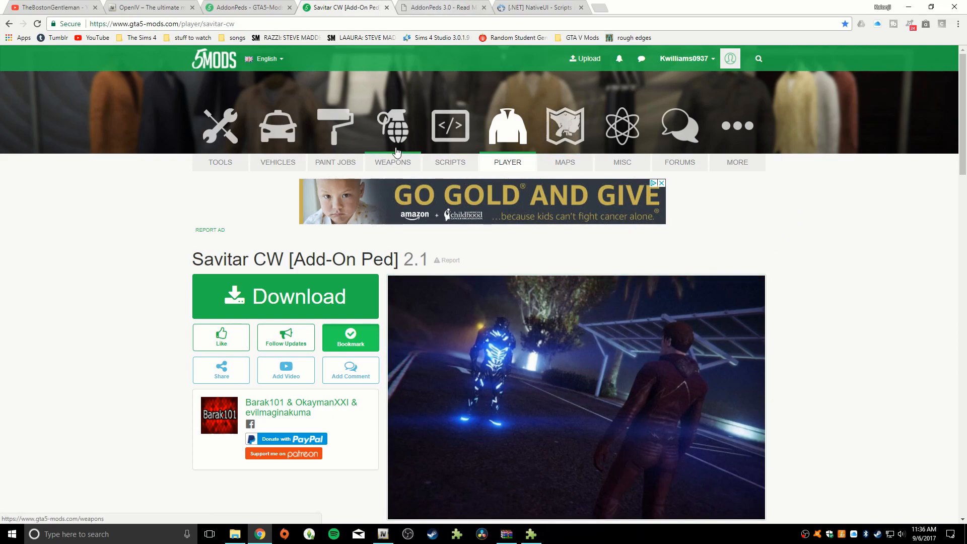
left_click(426, 6)
left_click(347, 7)
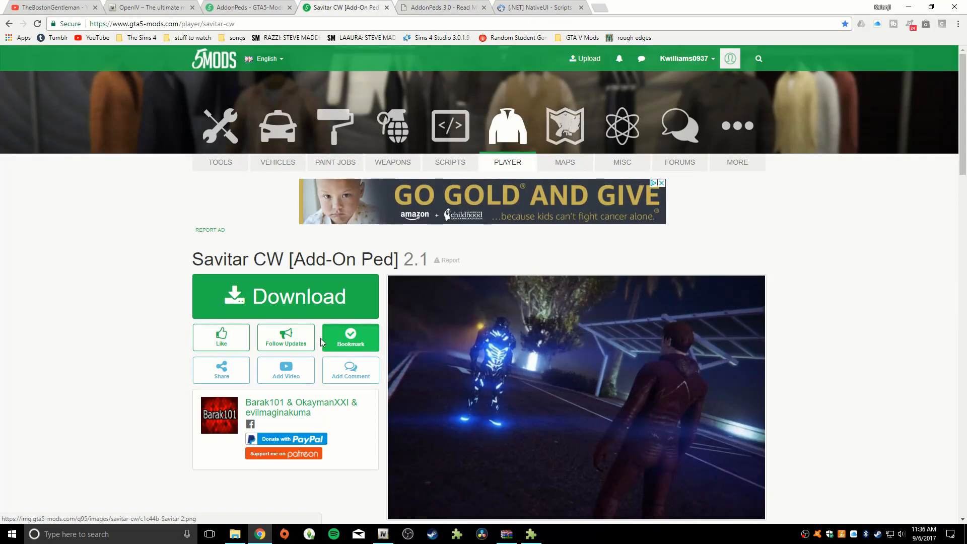
scroll(339, 329, "down", 3)
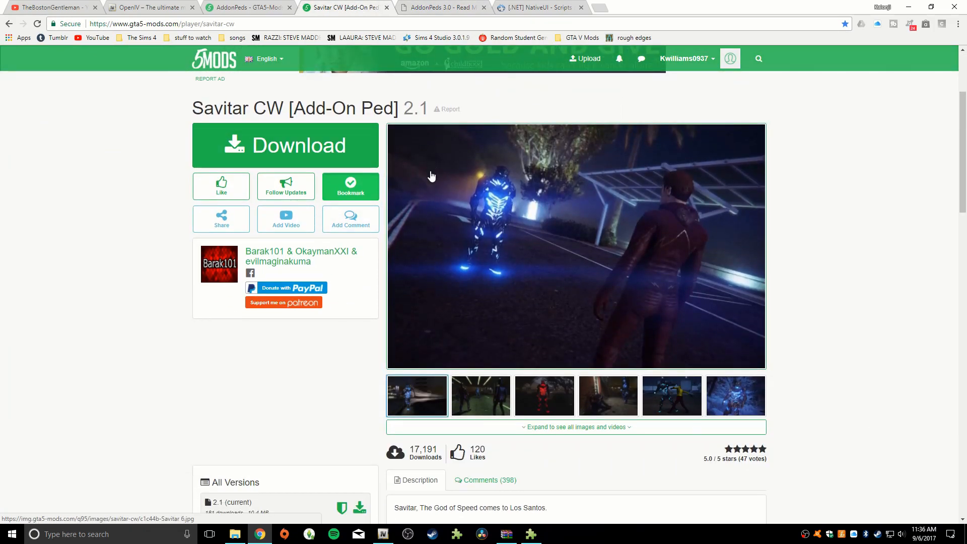
left_click(310, 141)
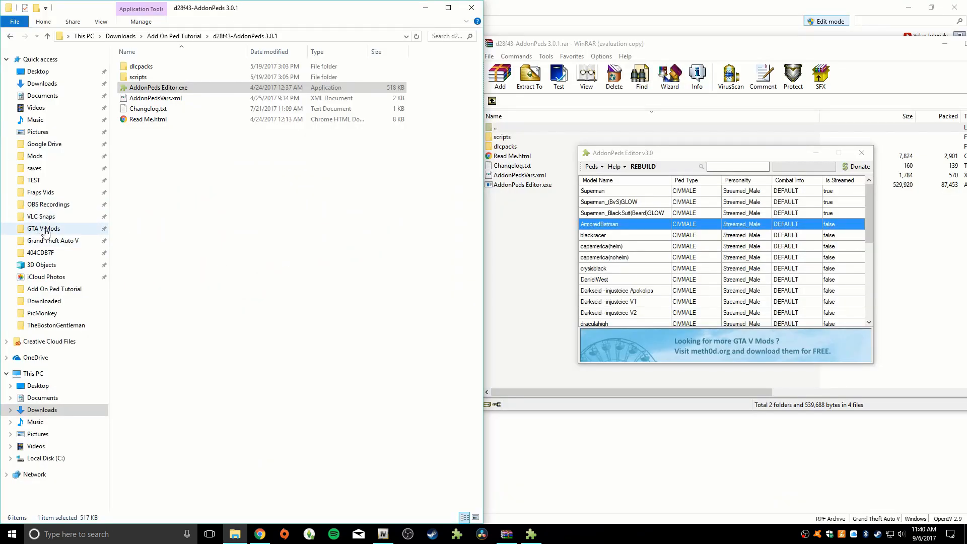
Open bd5fee-CW Savitar V2.rar from GTA V Mods > AddOn Ped Models in WinRAR and dismiss the trial notice
left_click(44, 229)
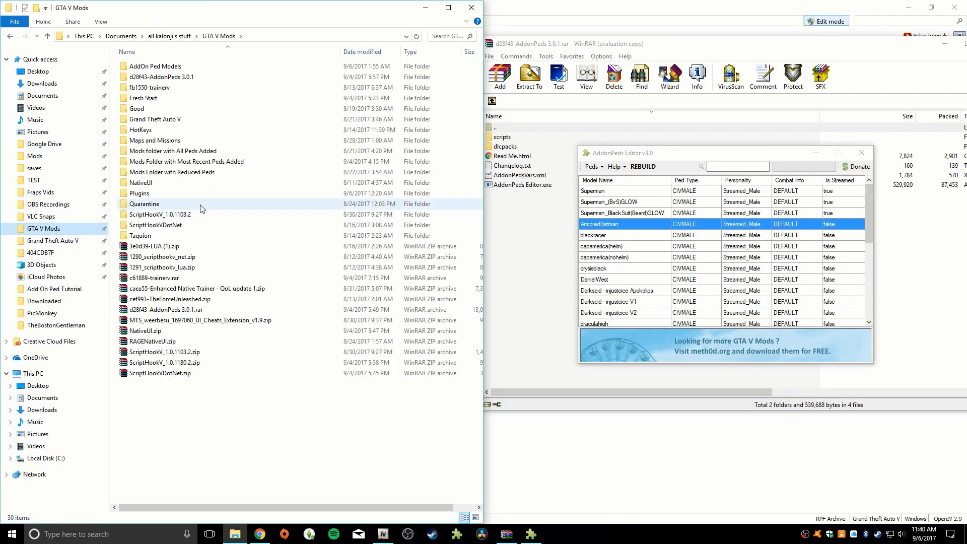
left_click(176, 72)
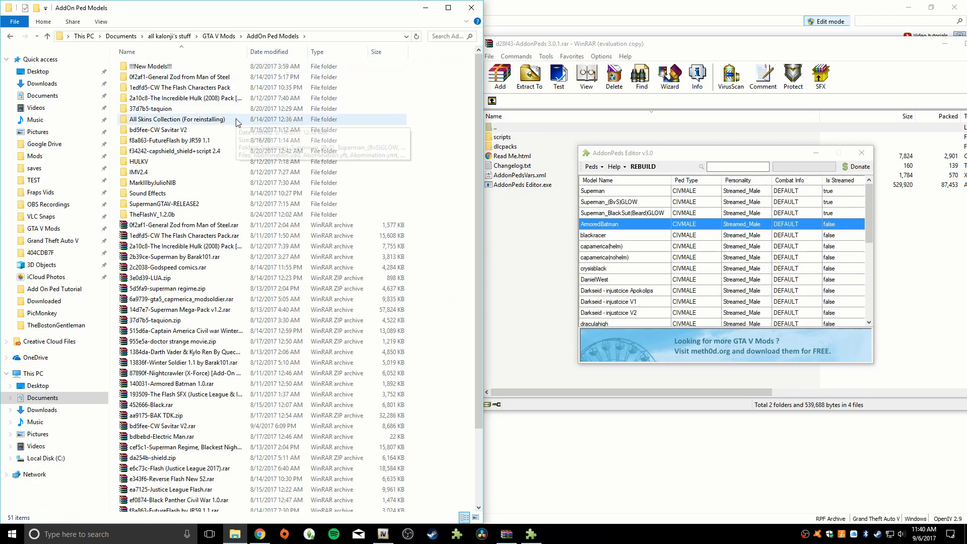
scroll(214, 137, "down", 3)
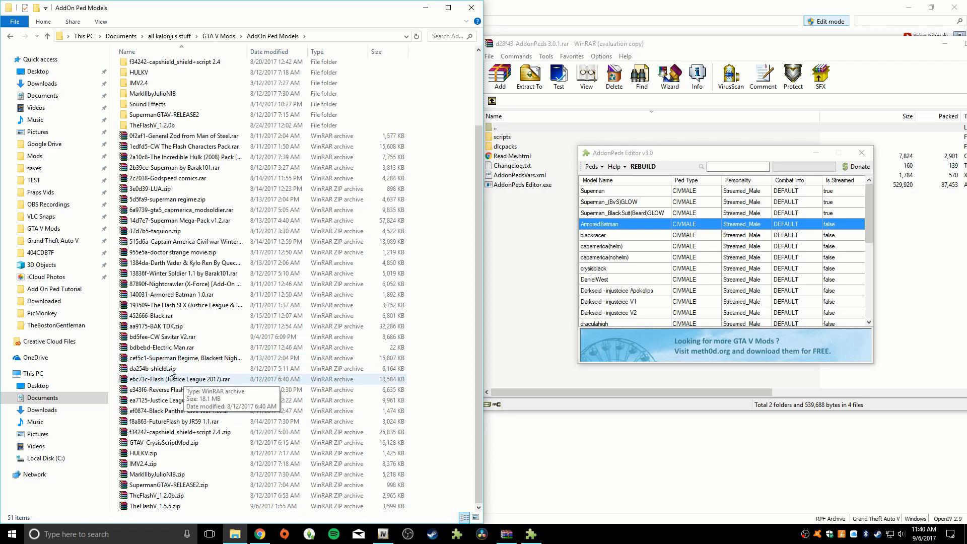
double_click(161, 337)
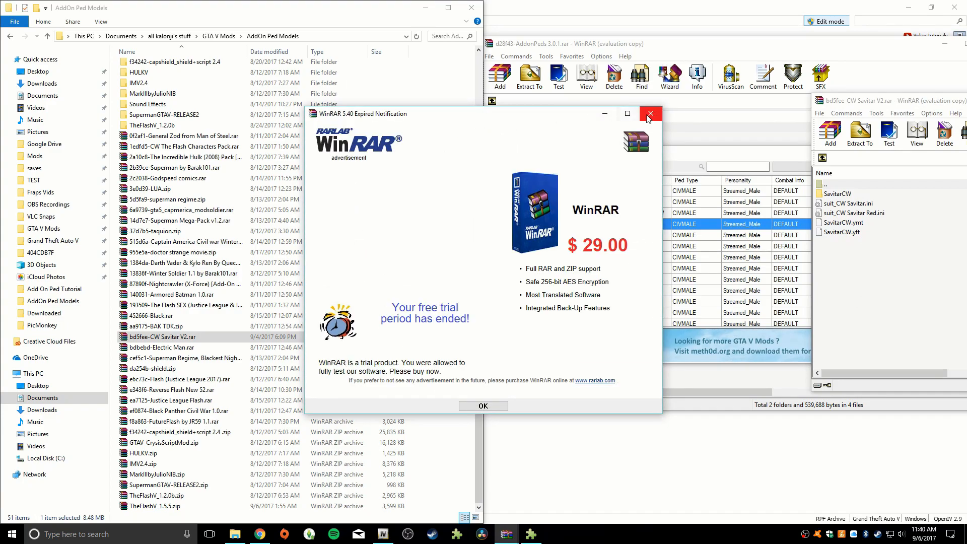
left_click(650, 113)
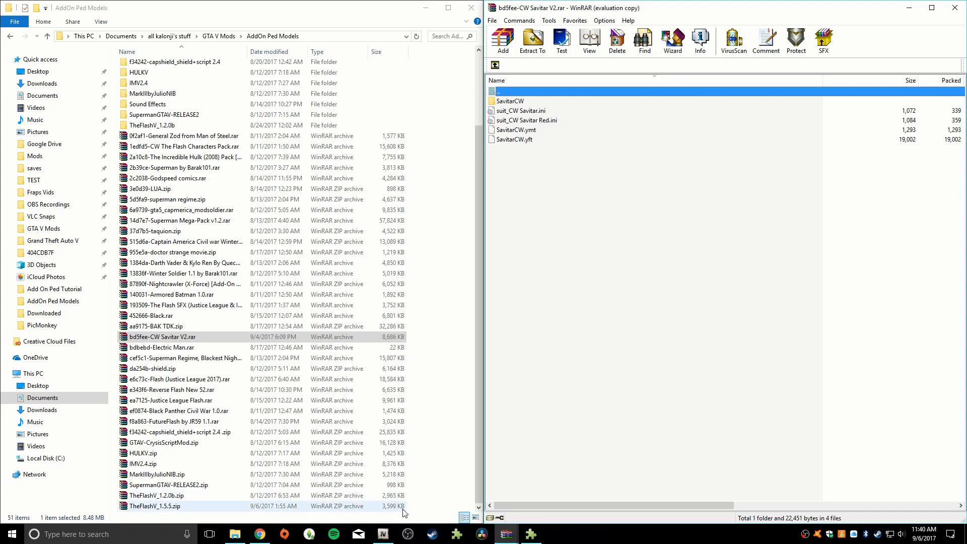
Switch to OpenIV and open peds.rpf under mods > Update > x64 > dlcpacks > addonpeds > dlc.rpf
left_click(383, 534)
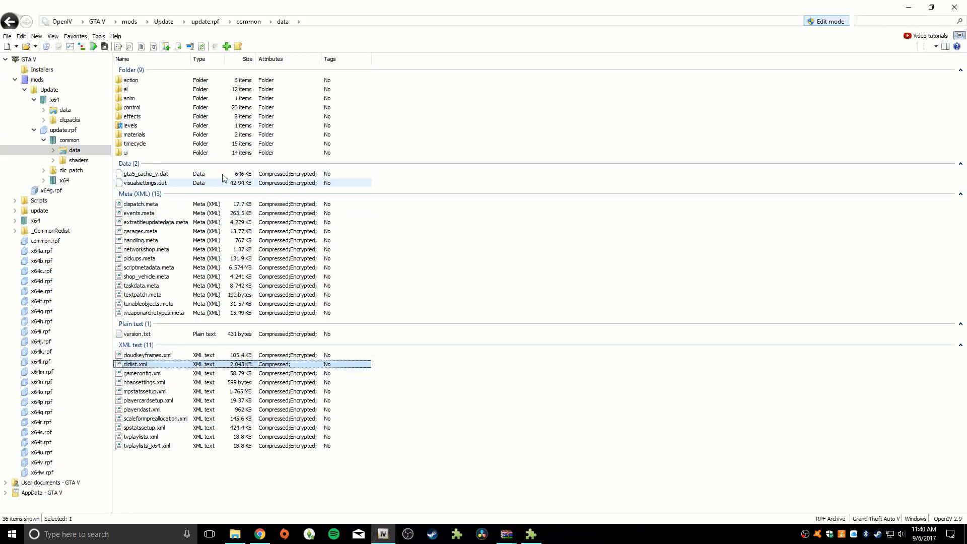
left_click(27, 61)
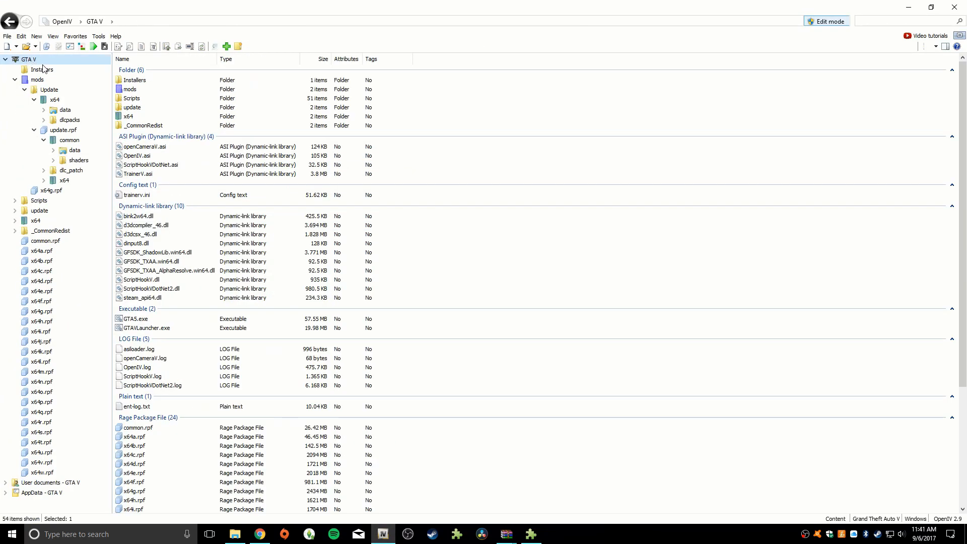
double_click(144, 91)
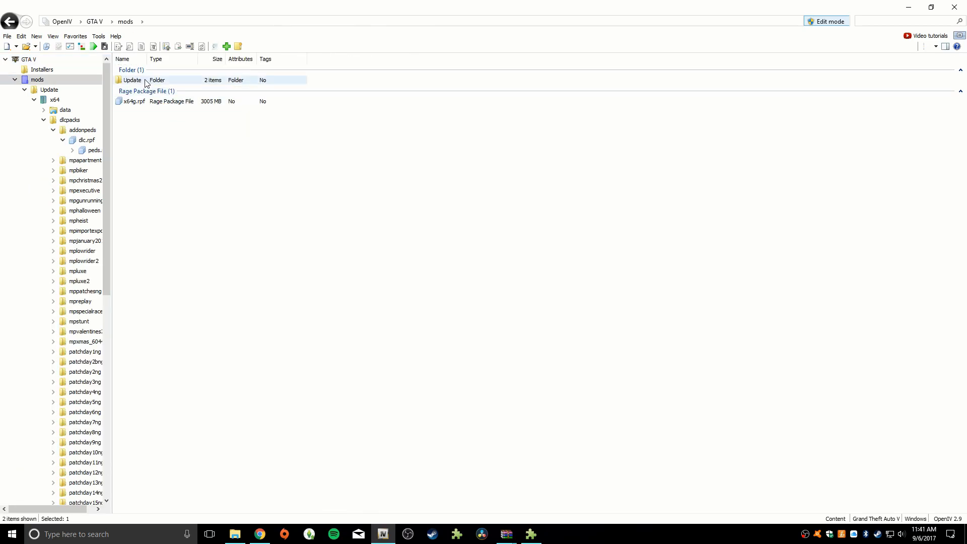
double_click(141, 81)
double_click(141, 81)
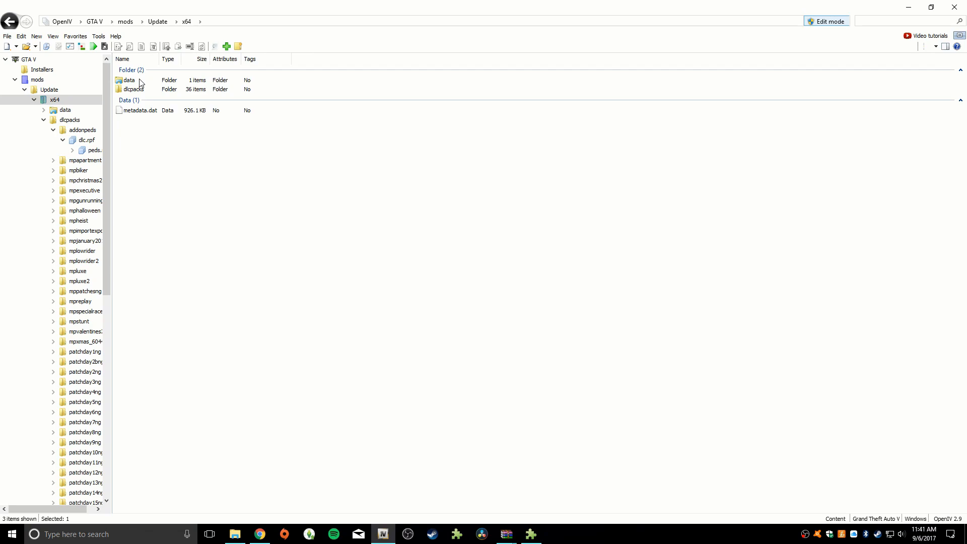
double_click(144, 90)
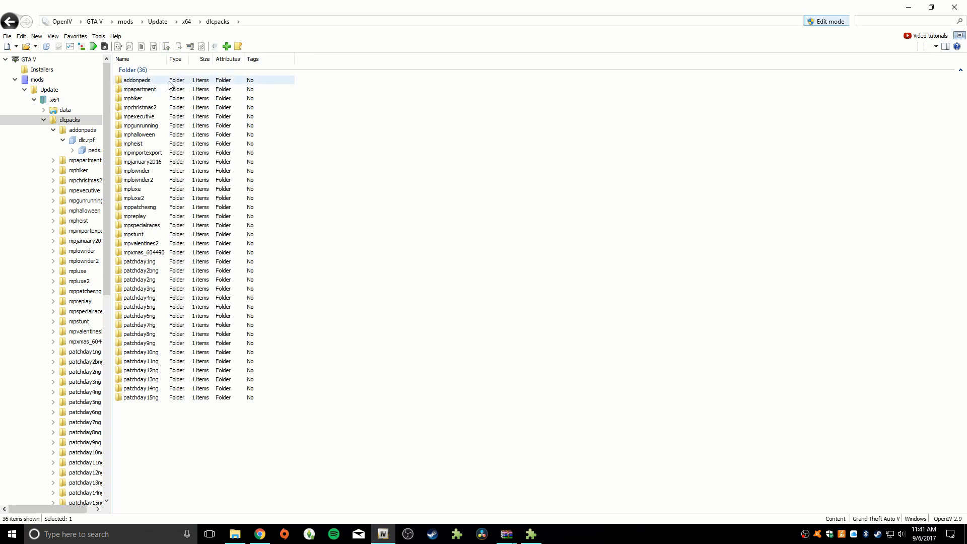
double_click(146, 81)
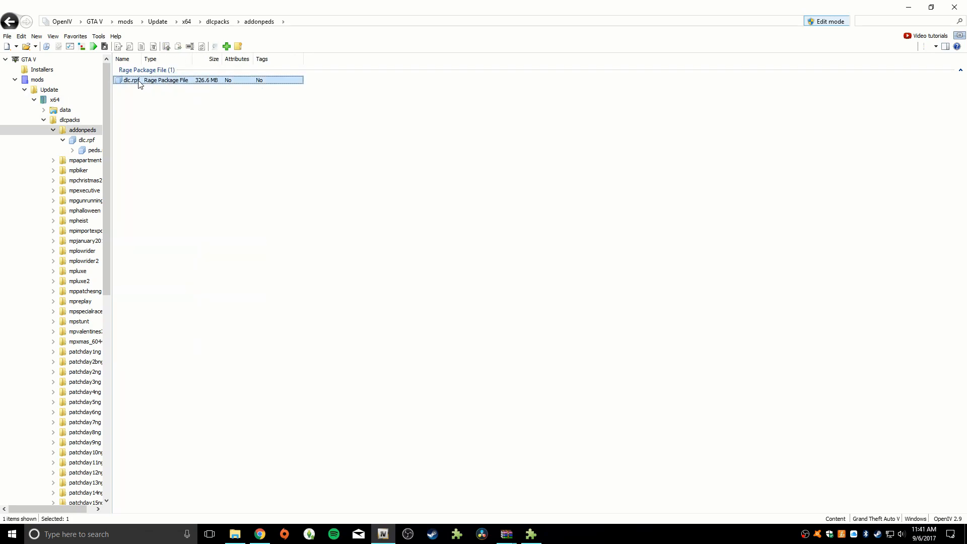
double_click(132, 81)
left_click(154, 82)
double_click(154, 82)
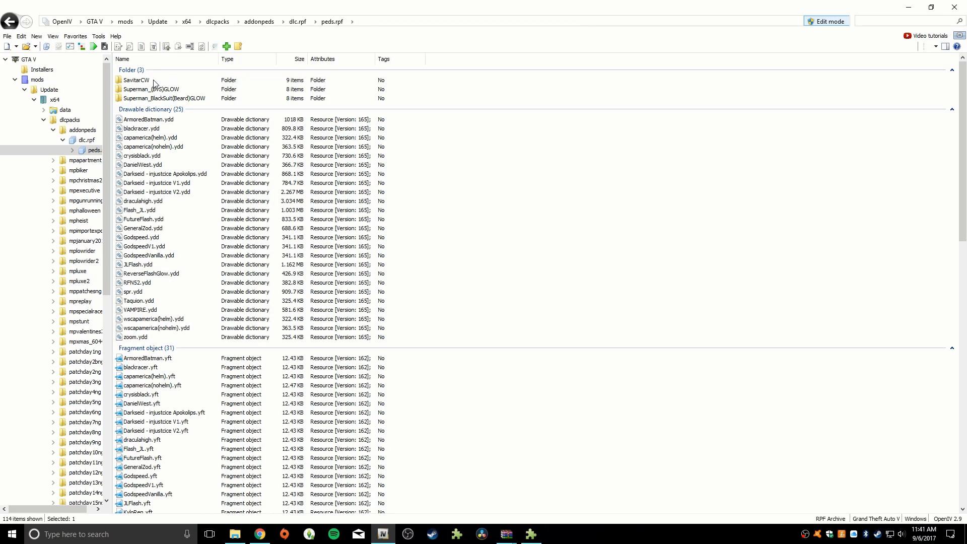
Close the AddonPeds 3.0.1 archive and arrange OpenIV side by side with the bd5fee-CW Savitar V2.rar archive
scroll(226, 285, "down", 20)
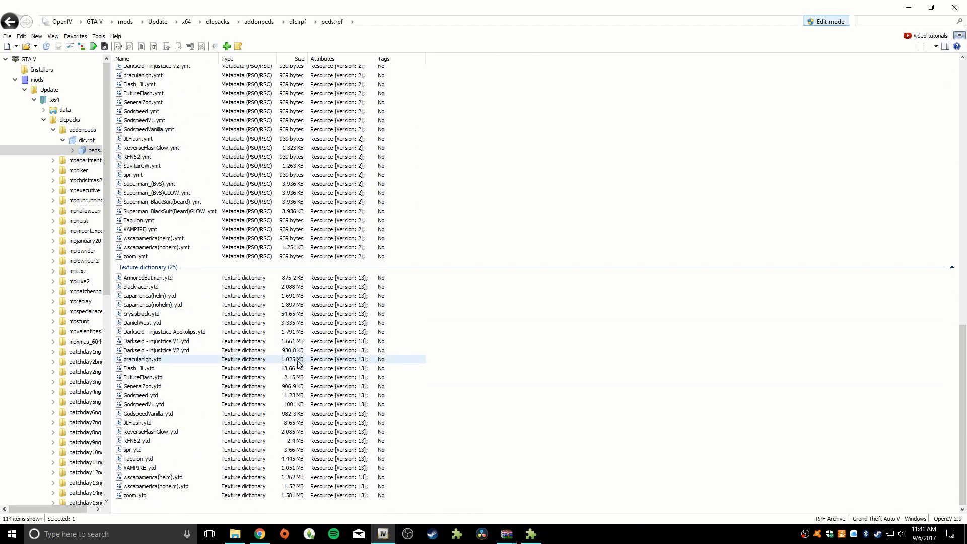
scroll(217, 371, "up", 13)
scroll(218, 371, "up", 11)
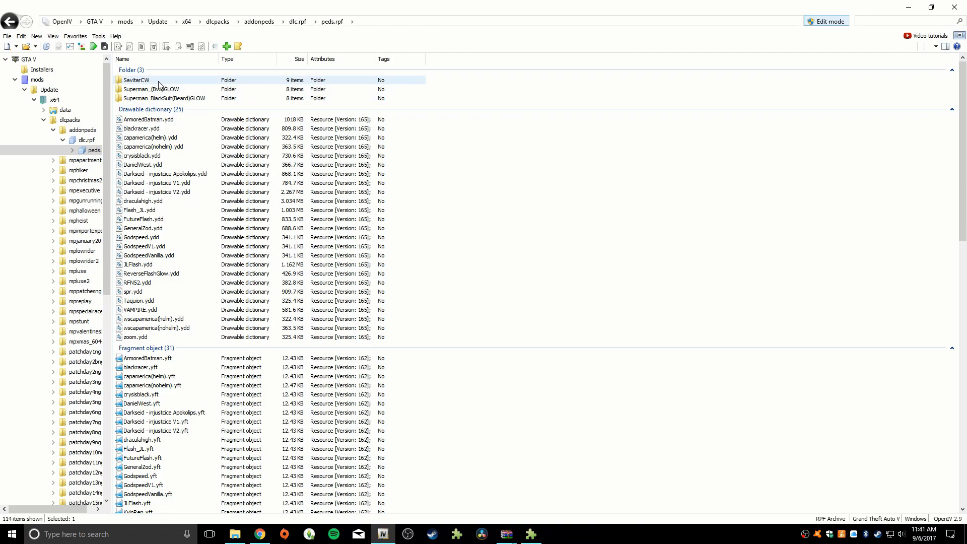
scroll(183, 302, "down", 8)
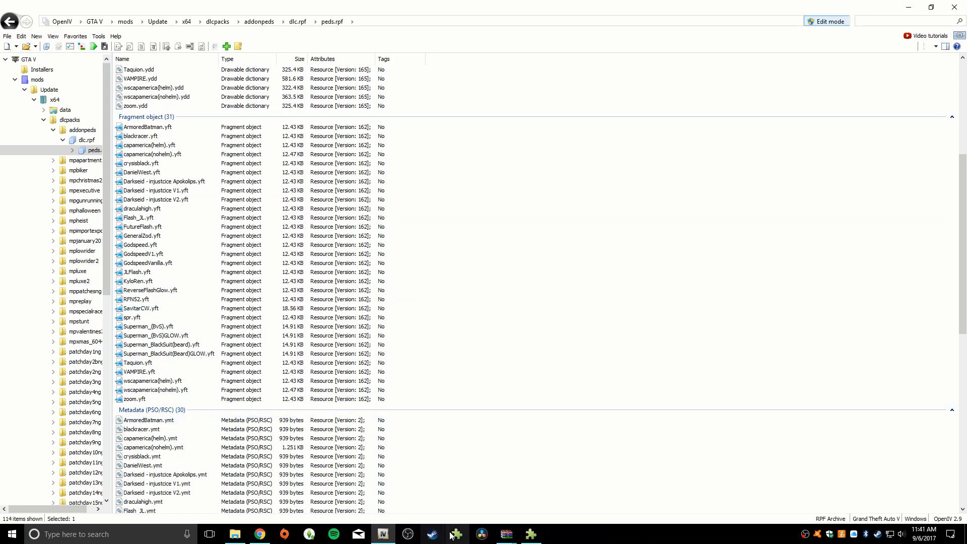
mouse_move(506, 534)
left_click(496, 483)
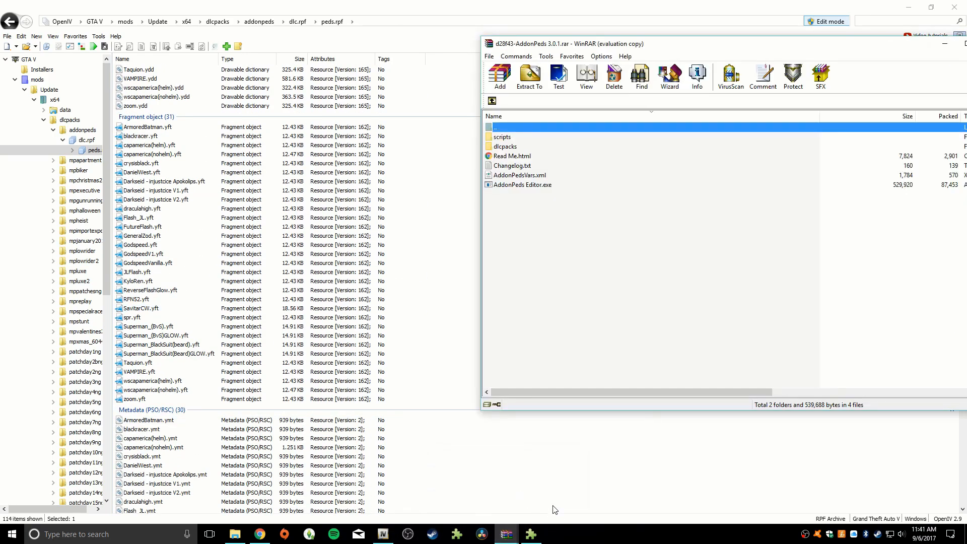
left_click_drag(705, 43, 638, 43)
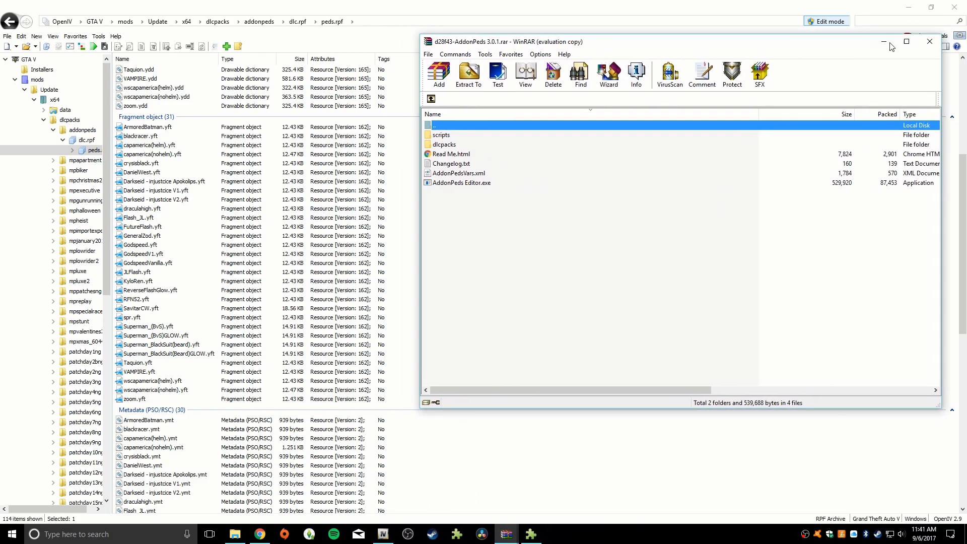
left_click(926, 43)
left_click(506, 534)
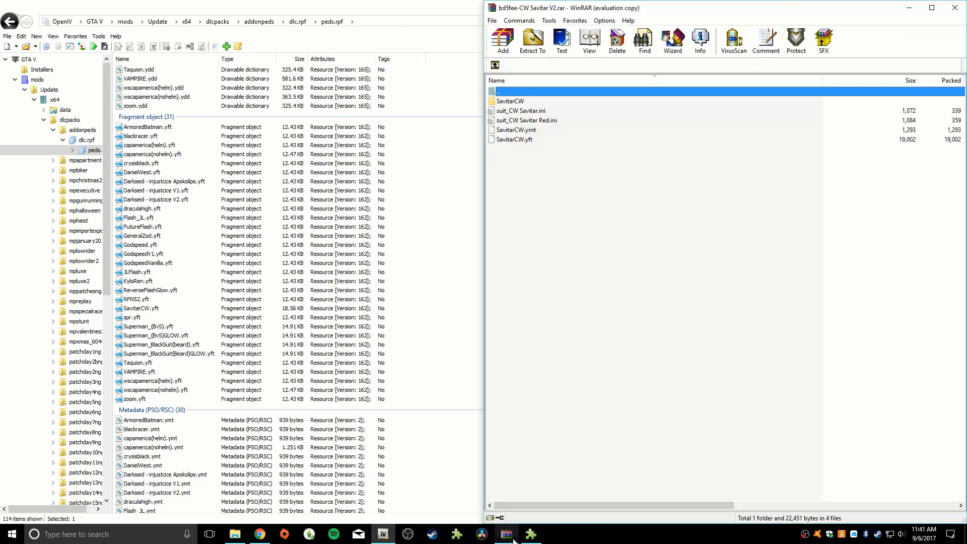
left_click_drag(402, 8, 1, 100)
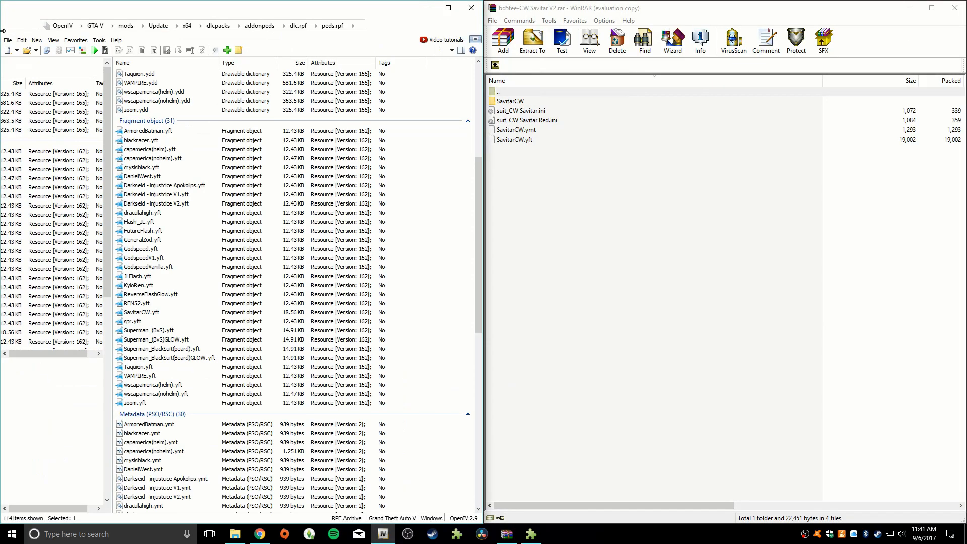
Look through the fragment, metadata and texture dictionary files in peds.rpf, alongside the SavitarCW folder in the archive
left_click(539, 105)
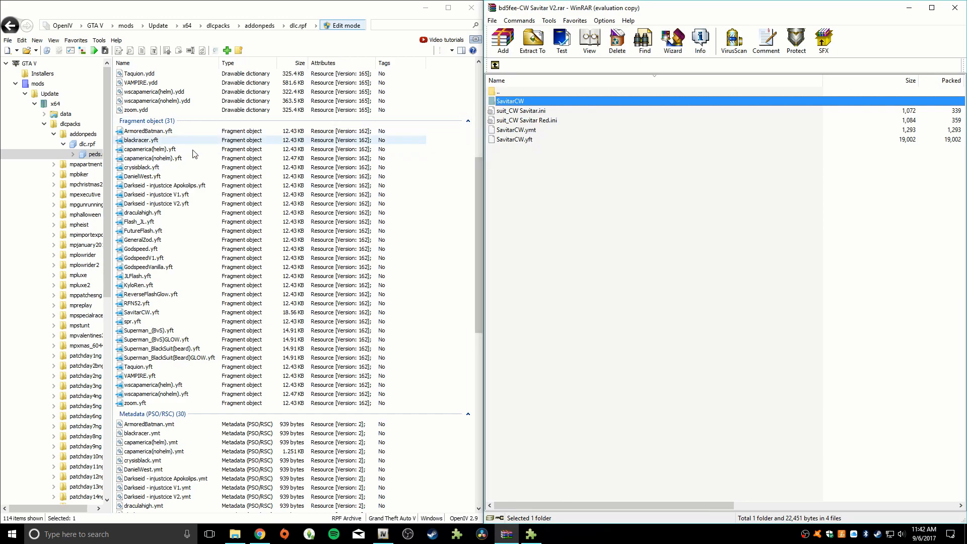
left_click(215, 195)
scroll(215, 197, "down", 4)
scroll(161, 302, "down", 5)
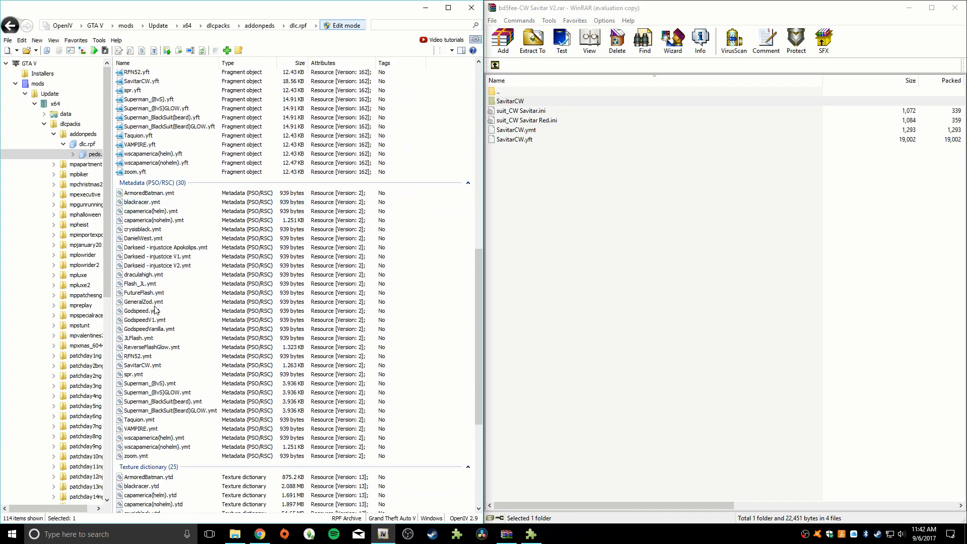
scroll(167, 252, "down", 7)
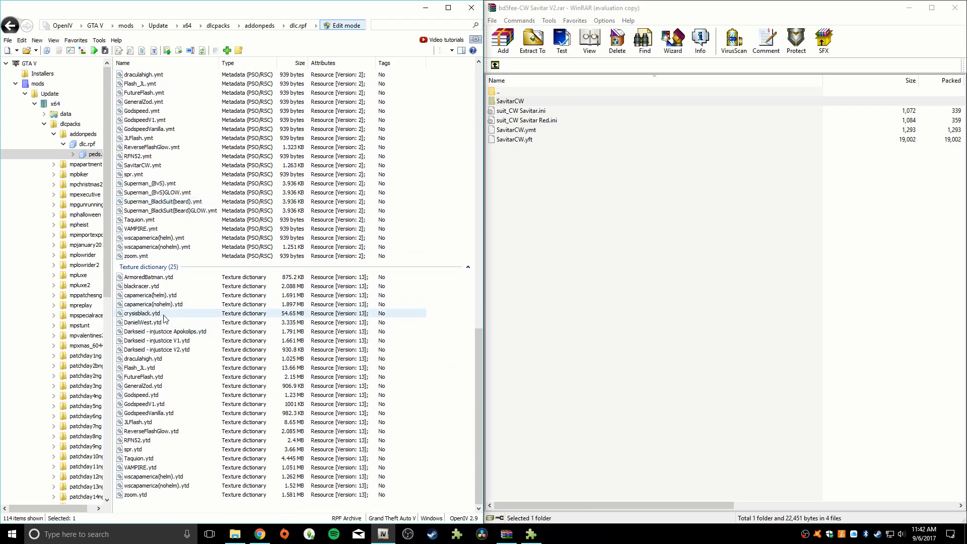
scroll(188, 387, "up", 2)
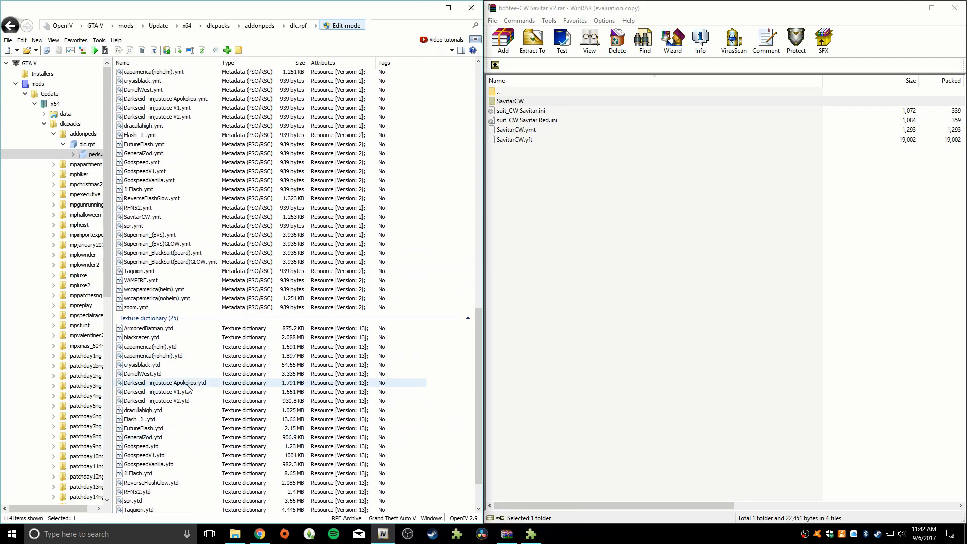
scroll(154, 212, "up", 7)
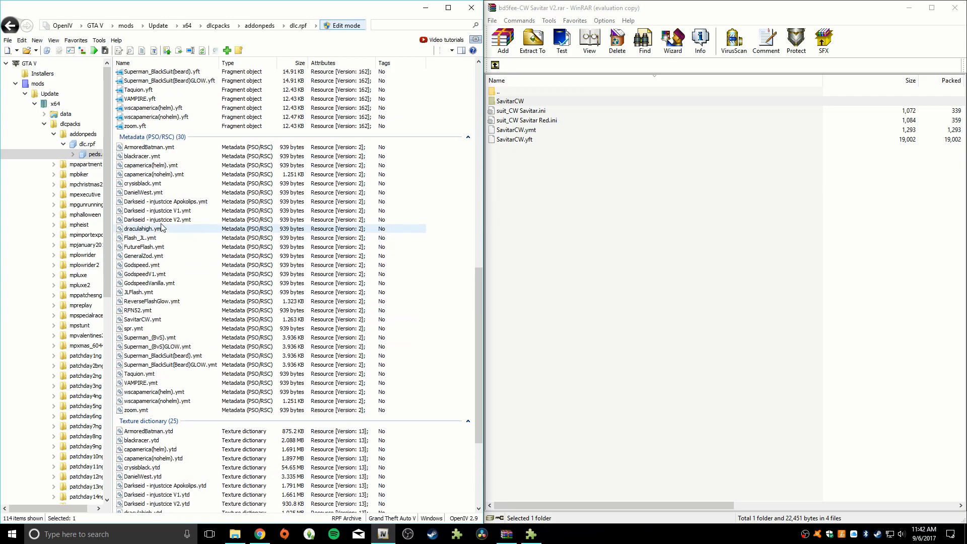
scroll(151, 198, "up", 15)
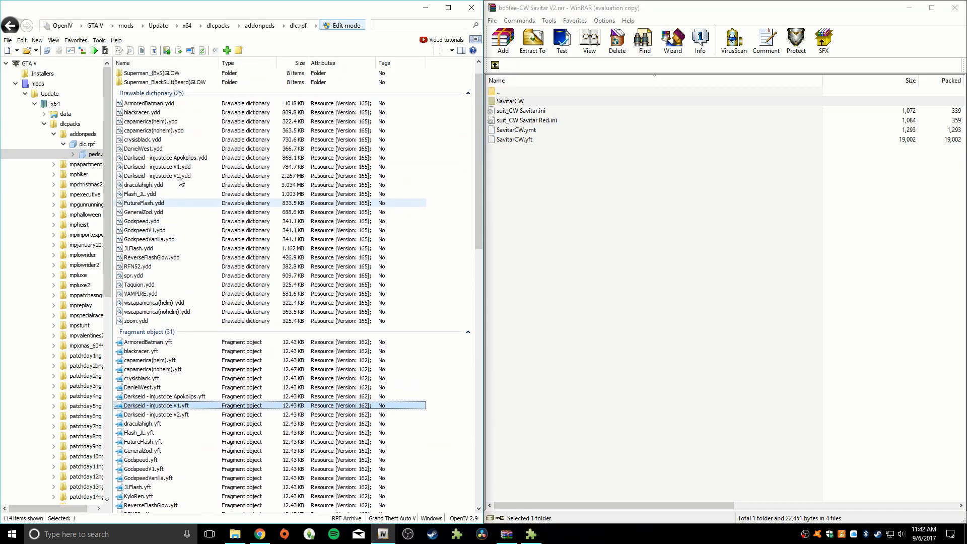
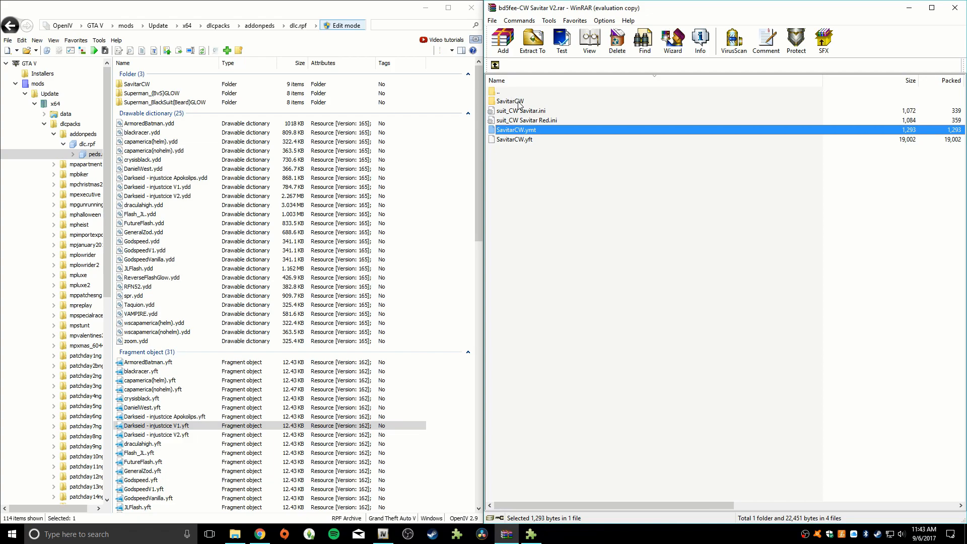
Add the SavitarCW folder, SavitarCW.ymt and SavitarCW.yft from the archive to peds.rpf
left_click(519, 104)
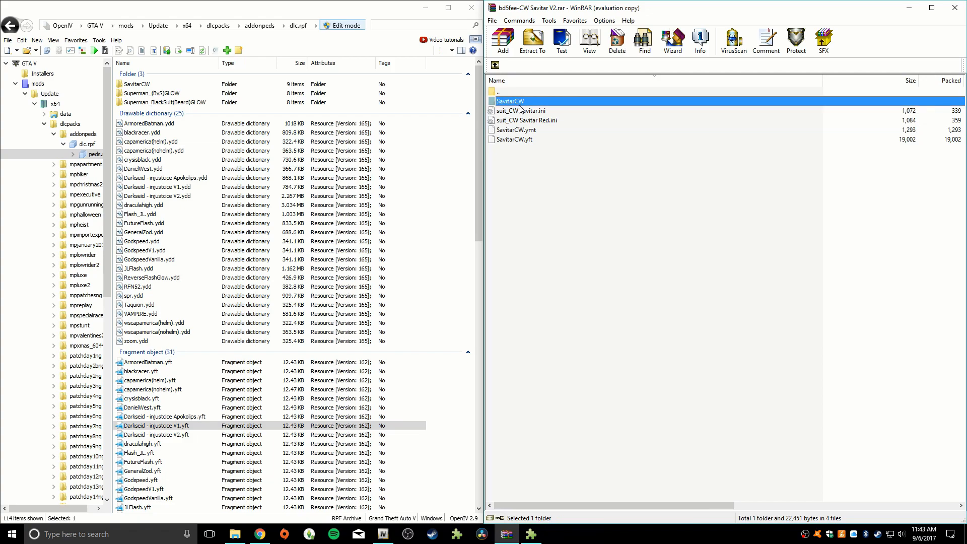
left_click(526, 132, "ctrl")
left_click(527, 141, "ctrl")
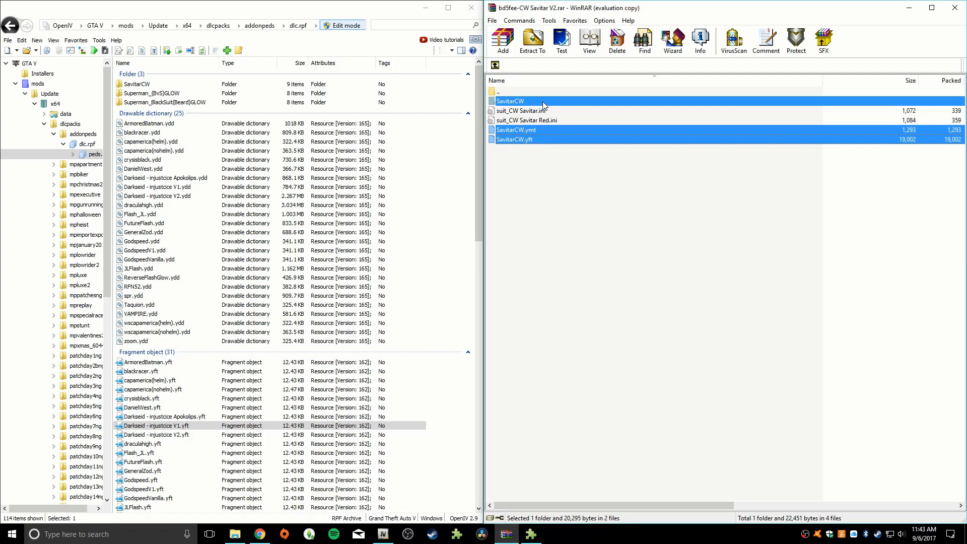
left_click_drag(544, 105, 192, 218)
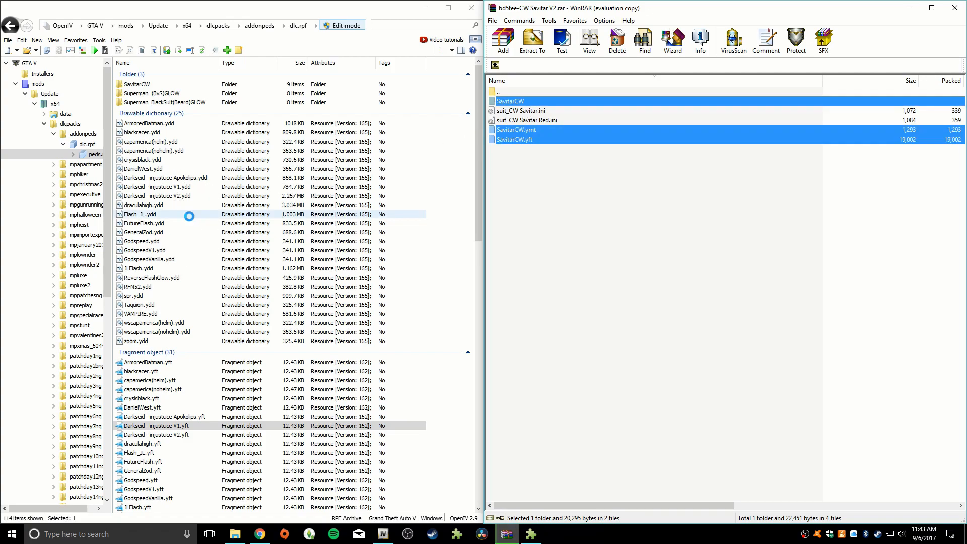
Check the contents of the SavitarCW folder inside peds.rpf and return to the peds.rpf root
left_click(157, 88)
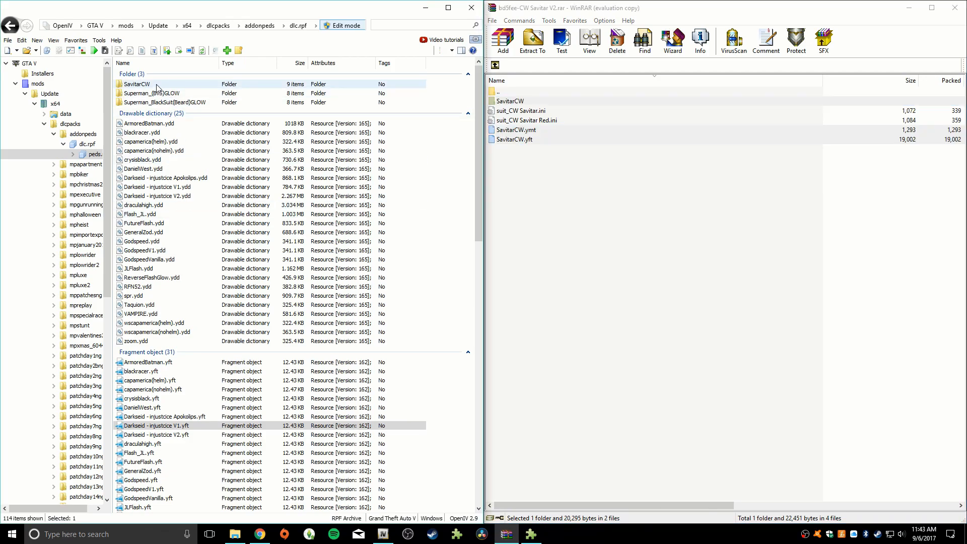
double_click(156, 89)
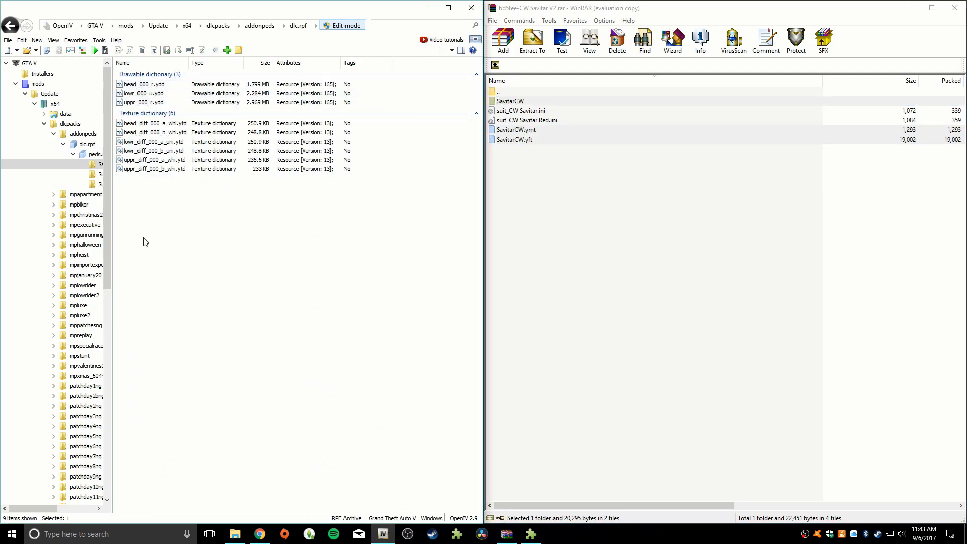
left_click(10, 25)
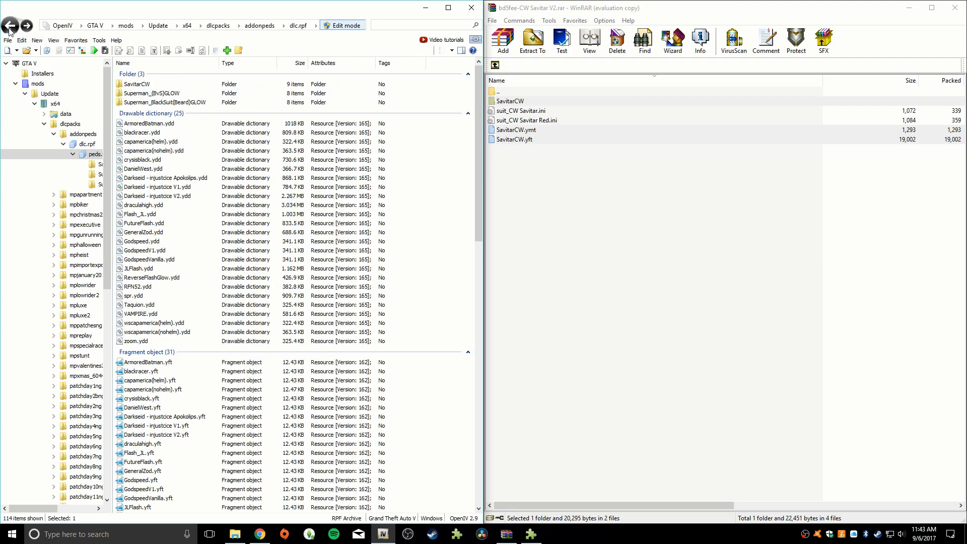
Select suit_CW Savitar.ini in the archive and open the Scripts folder of Grand Theft Auto V in File Explorer
left_click(507, 190)
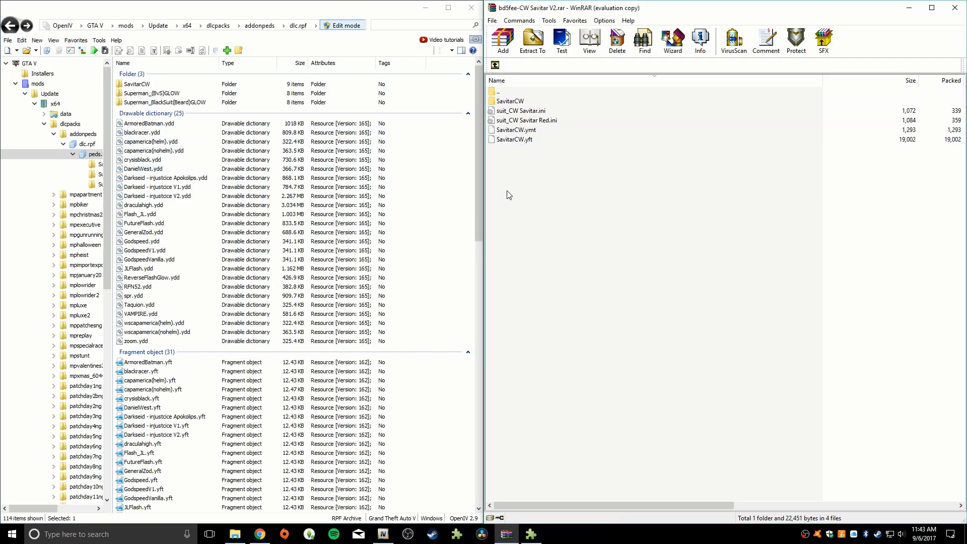
left_click(528, 113)
left_click(529, 118)
left_click(530, 113)
left_click(532, 117)
left_click(533, 115)
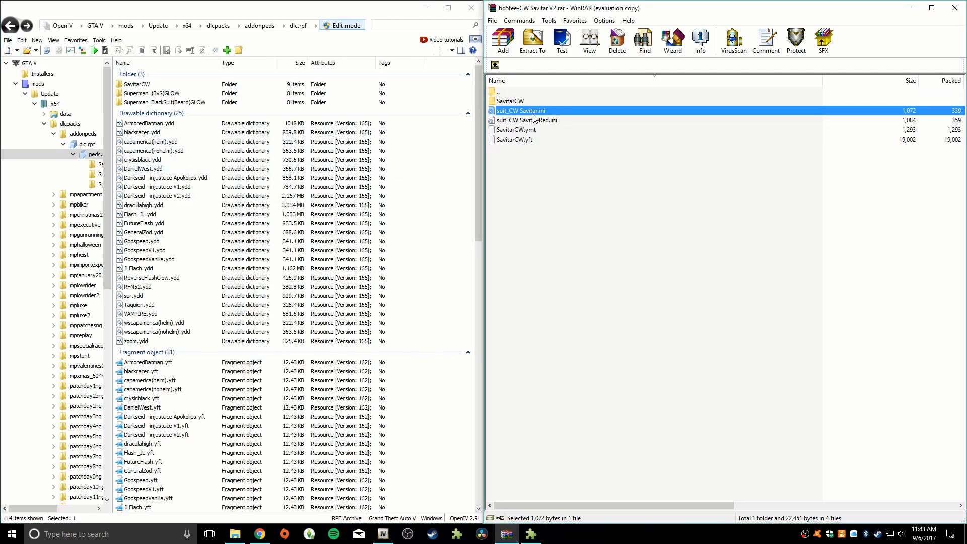
left_click(235, 534)
left_click(69, 243)
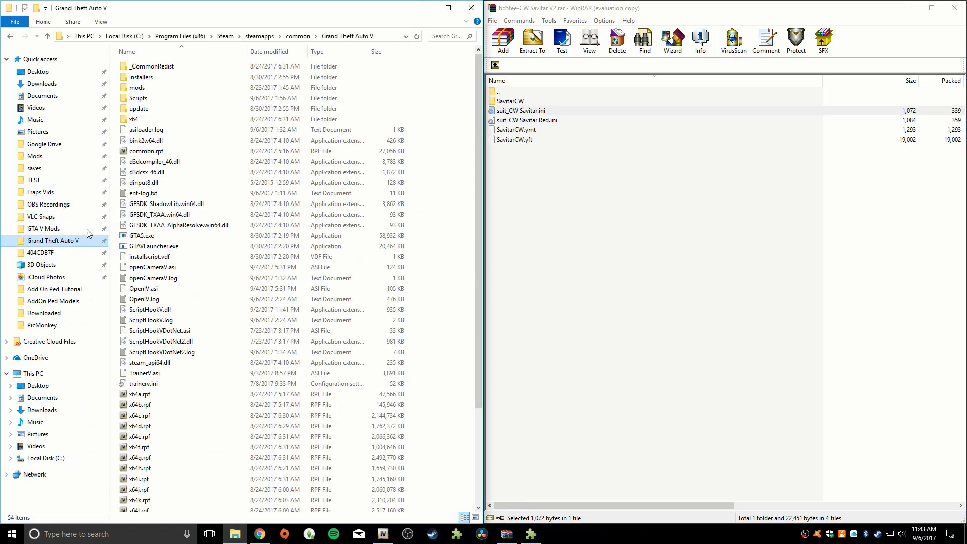
double_click(137, 98)
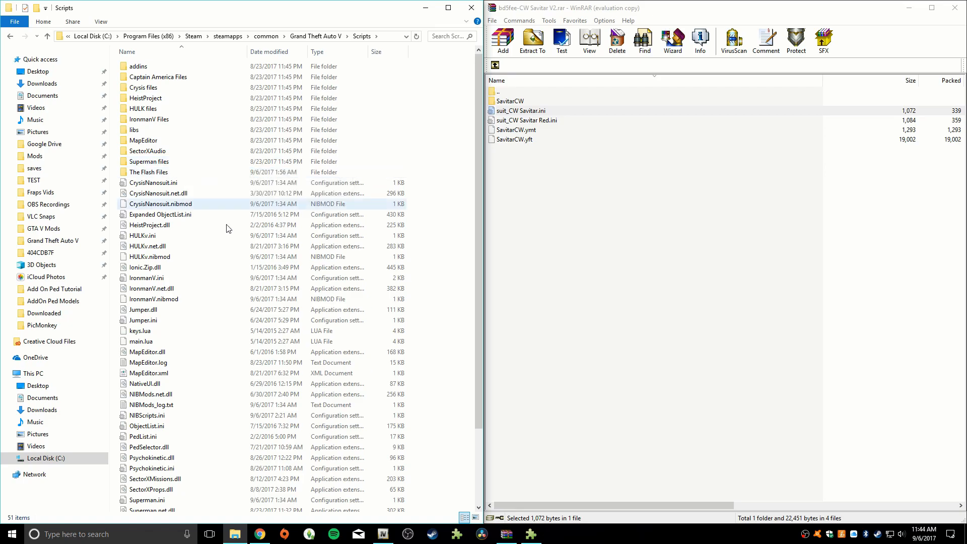
Search the web for JulioNIB in a new Chrome tab and open the creator's Patreon posts
left_click(261, 535)
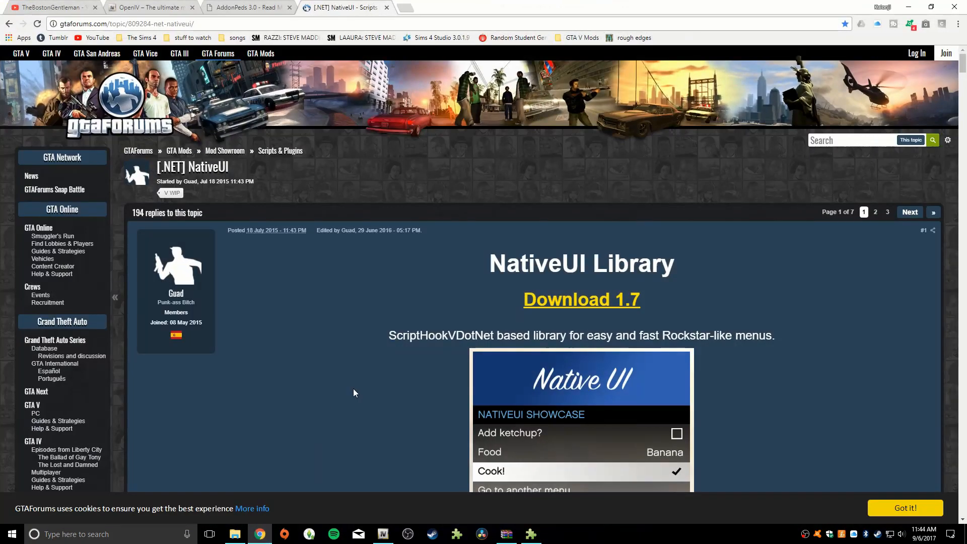
left_click(408, 7)
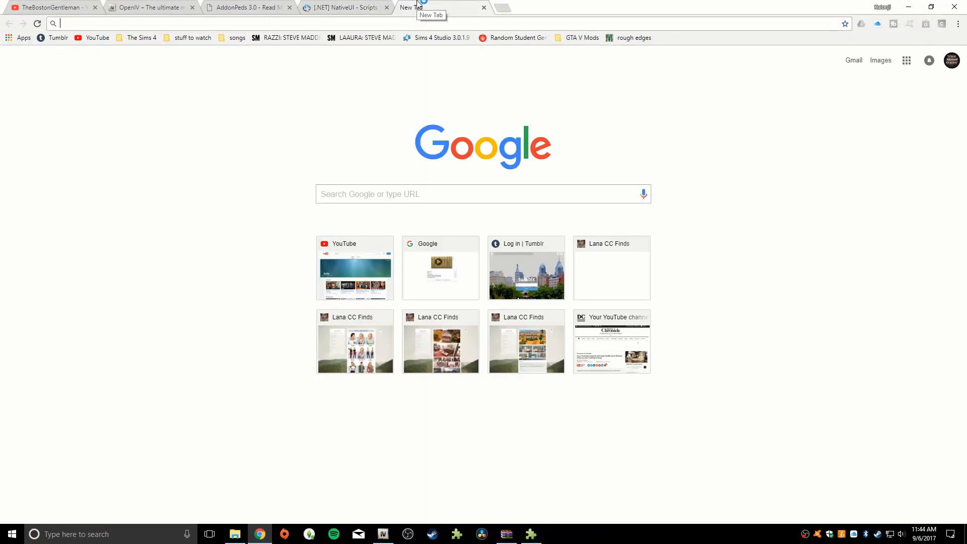
type("juylioNI")
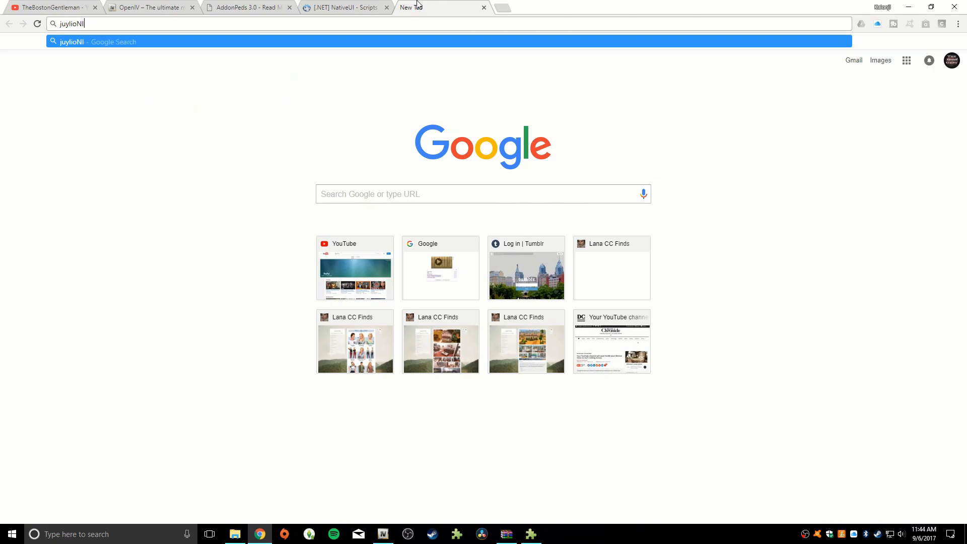
key("ctrl+a")
type("JulioNIB")
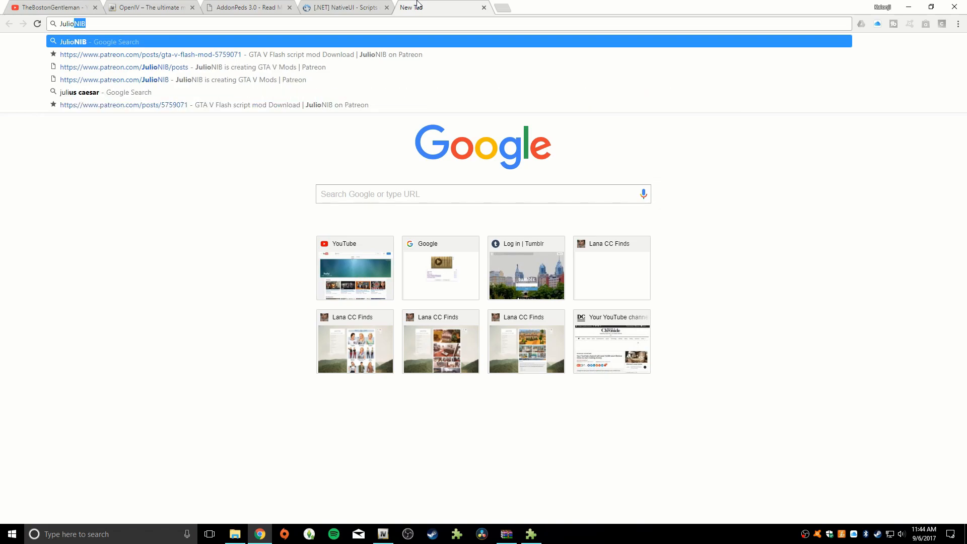
key("Return")
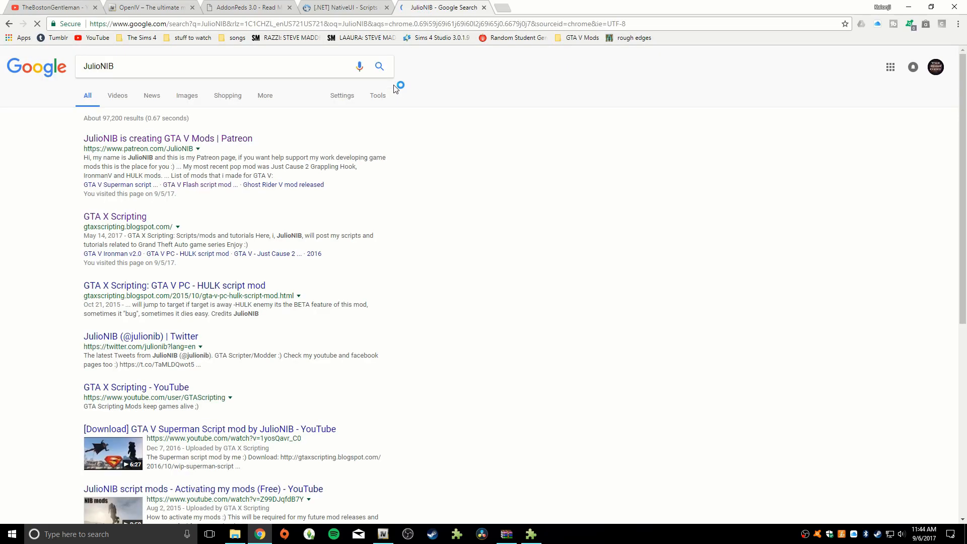
left_click(196, 141)
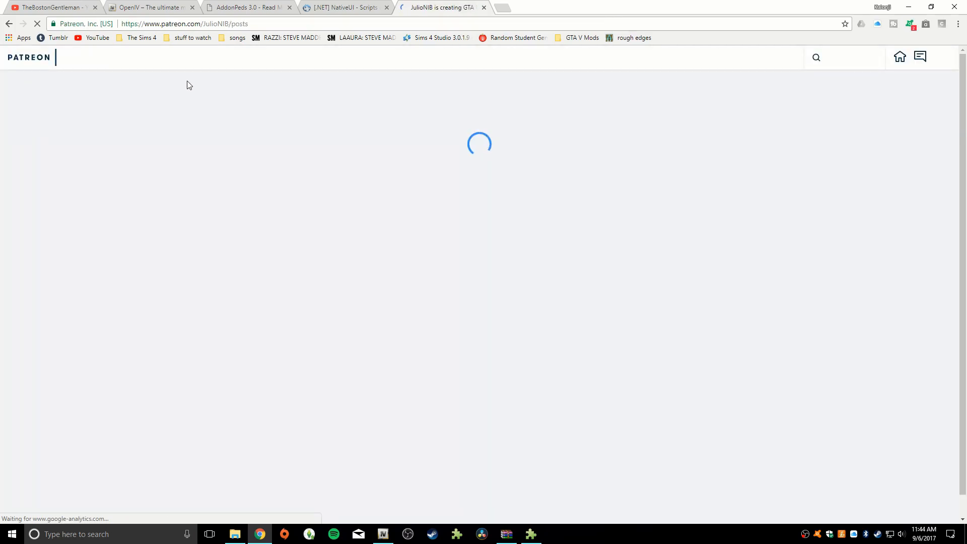
scroll(551, 302, "down", 6)
scroll(481, 274, "up", 5)
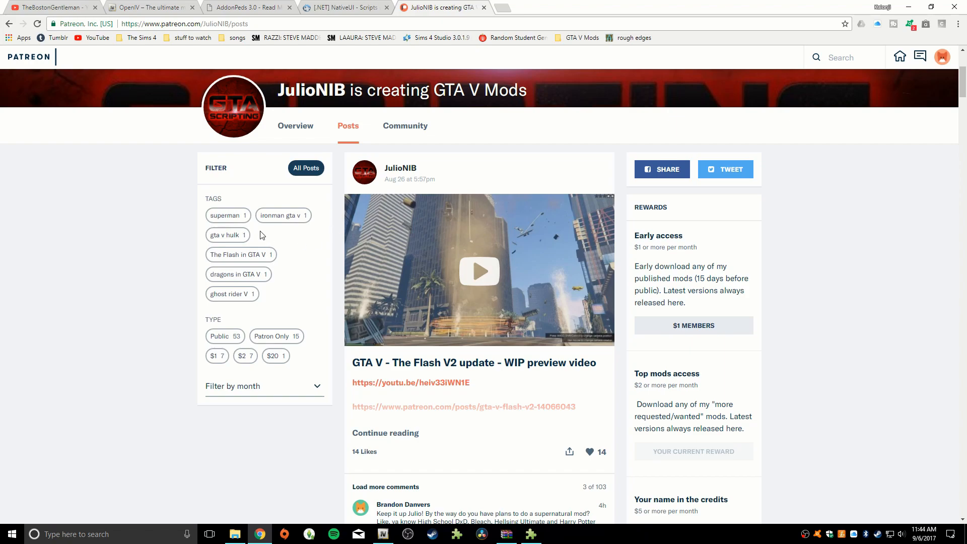
Filter the posts by the tag The Flash in GTA V and find the attachment of the GTA V Flash script mod Download post
left_click(246, 256)
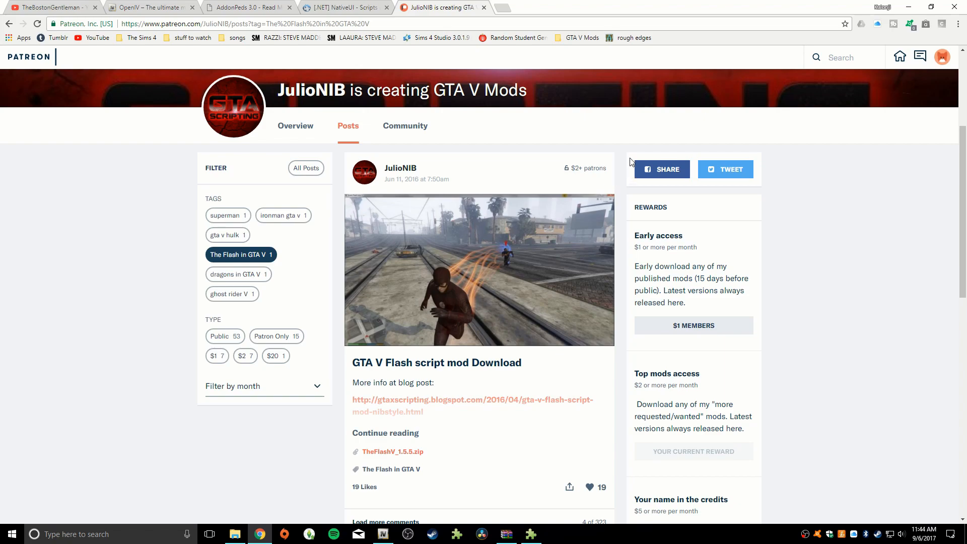
scroll(617, 179, "down", 1)
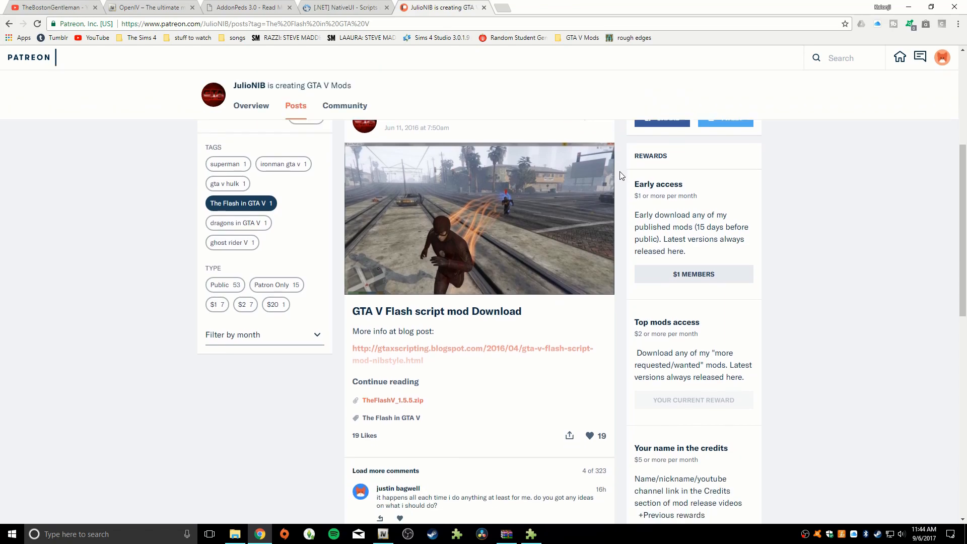
scroll(621, 175, "up", 2)
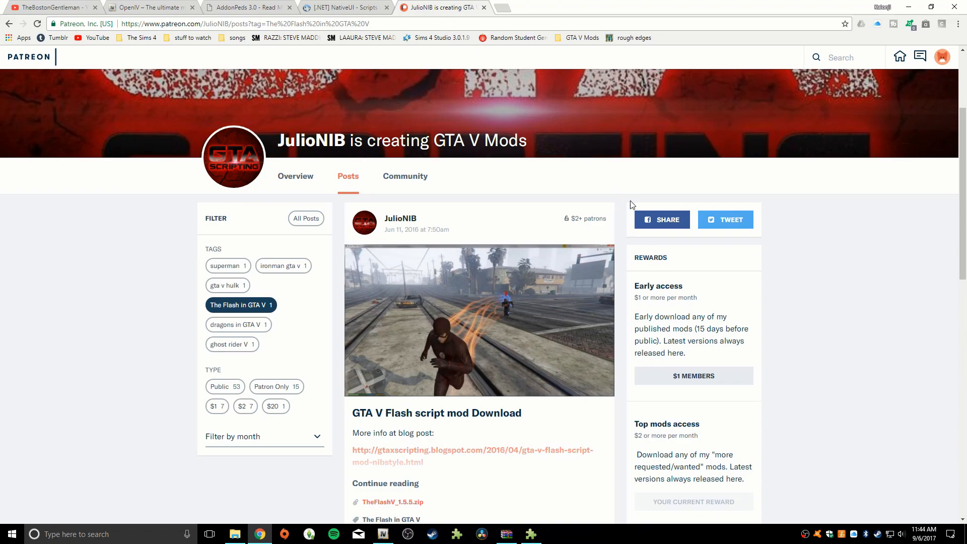
scroll(541, 301, "down", 2)
scroll(414, 398, "down", 1)
scroll(302, 312, "up", 3)
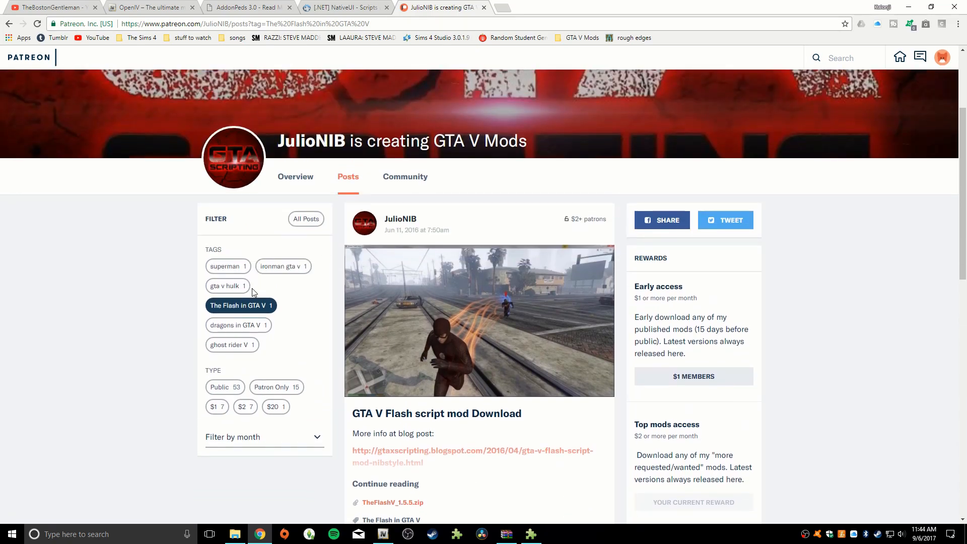
left_click(229, 307)
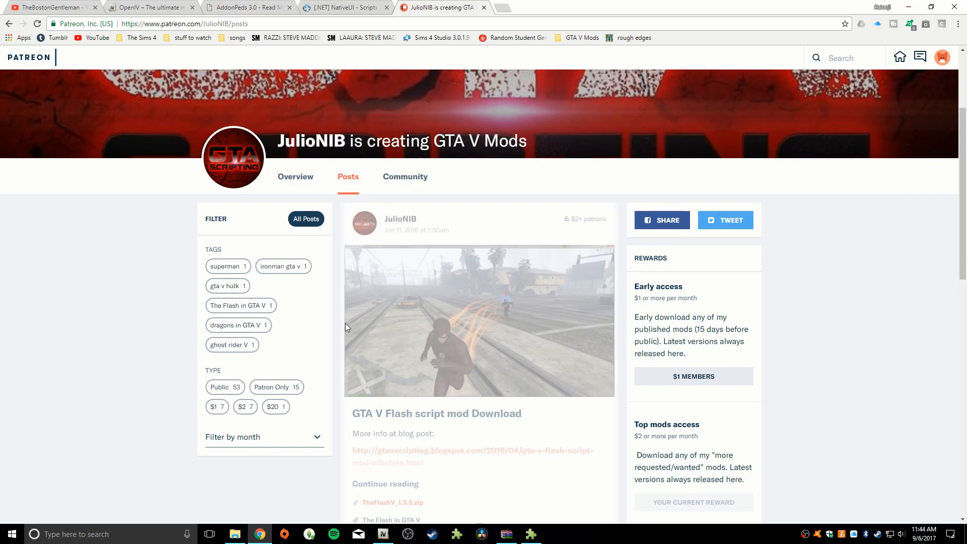
scroll(345, 328, "down", 2)
scroll(429, 341, "up", 2)
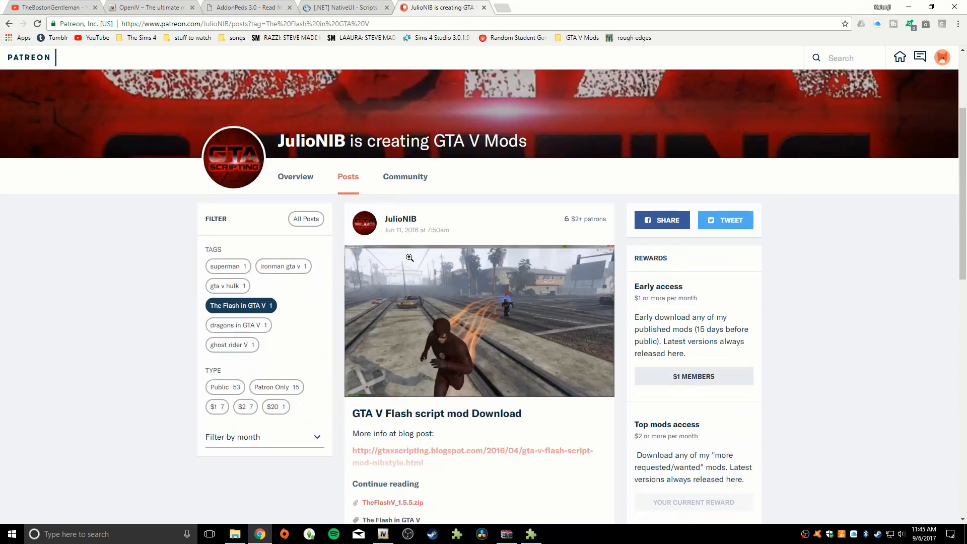
scroll(413, 256, "down", 2)
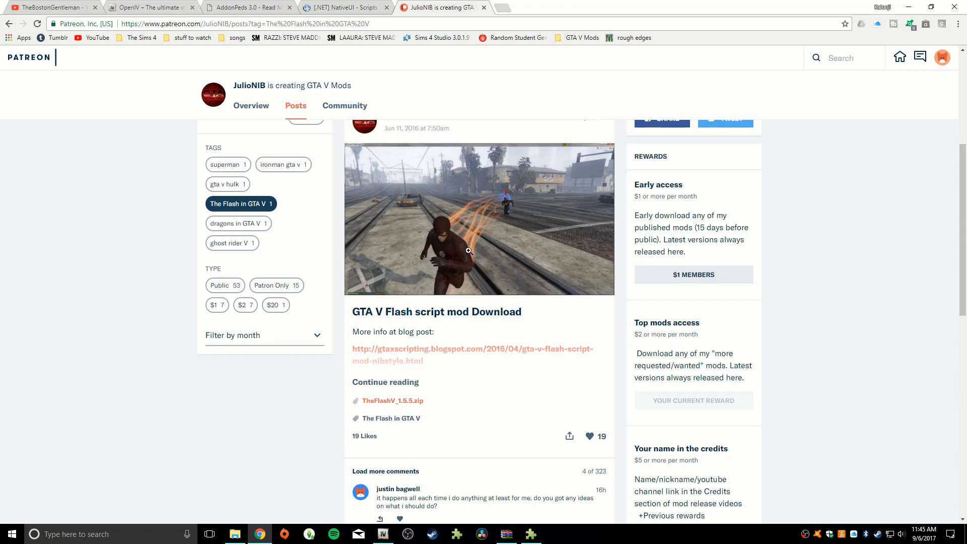
scroll(406, 390, "down", 1)
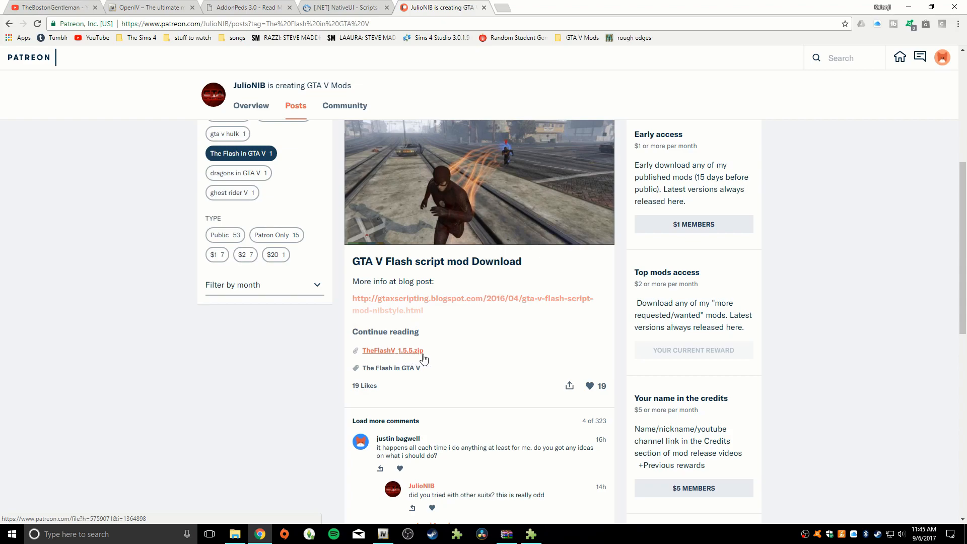
Download TheFlashV_1.5.5.zip into the Add On Ped Tutorial folder inside Downloads
left_click(405, 351)
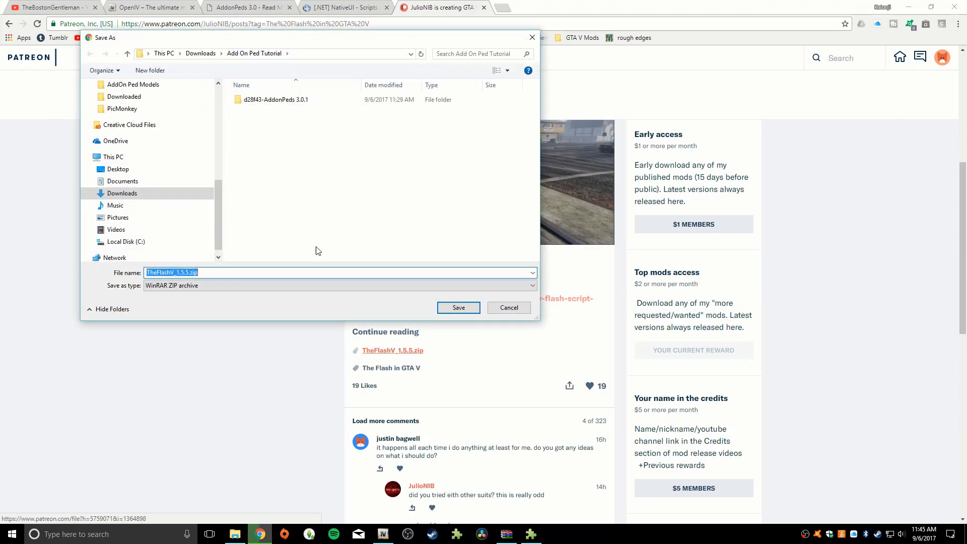
left_click(186, 57)
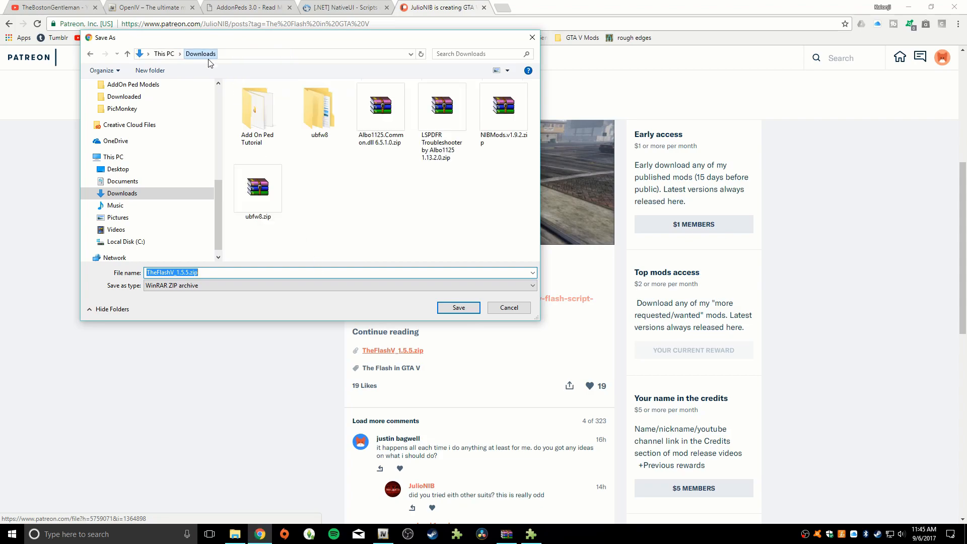
double_click(263, 122)
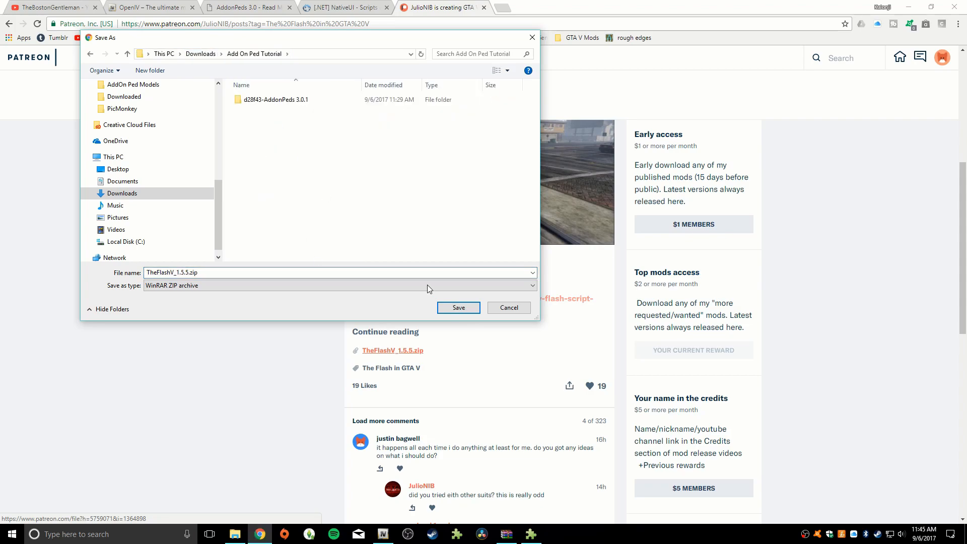
left_click(457, 306)
Open the downloaded TheFlashV_1.5.5.zip and read the installation notes in its README.txt
left_click(67, 510)
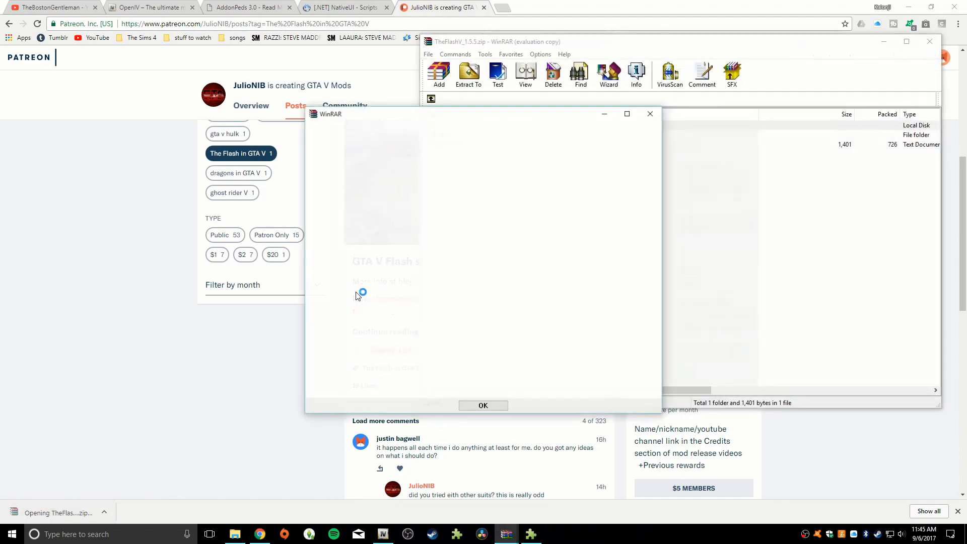
left_click(651, 114)
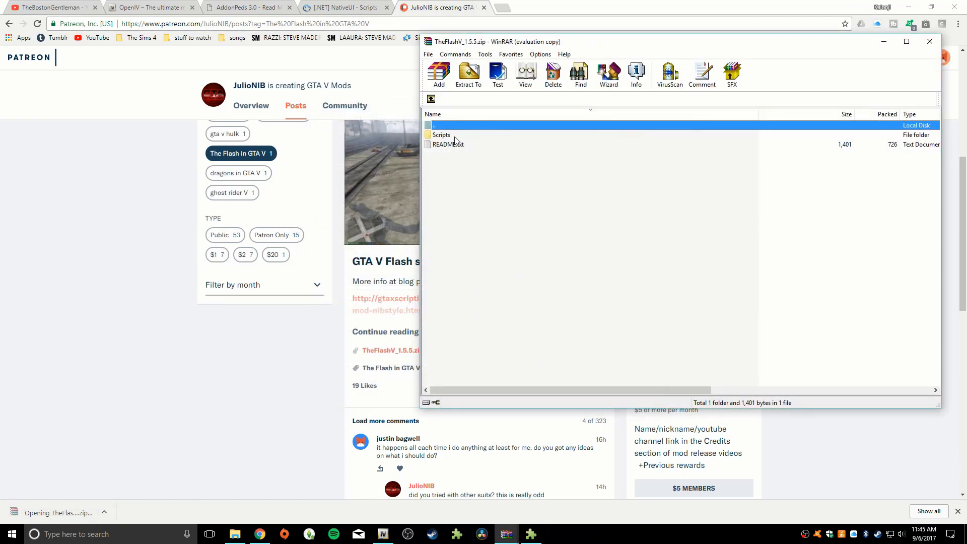
double_click(451, 144)
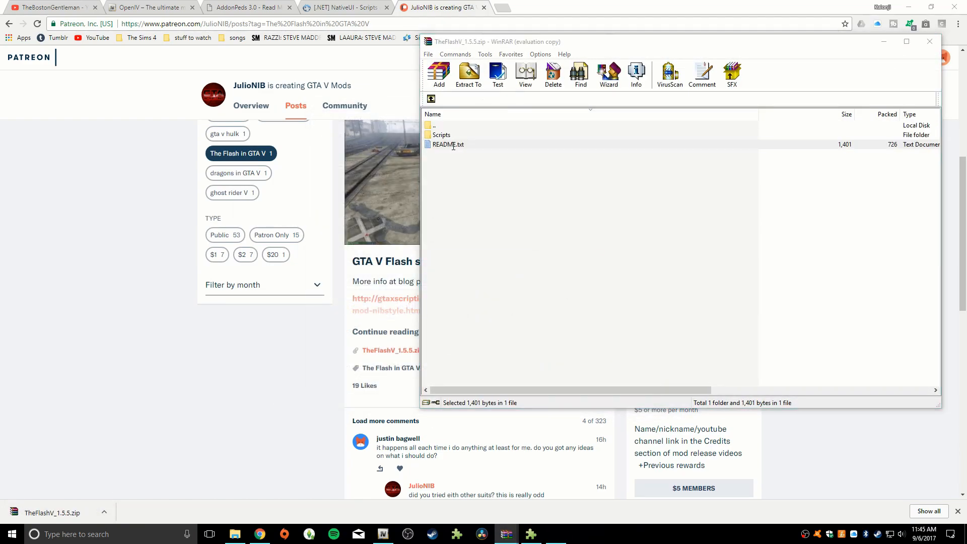
scroll(265, 151, "down", 7)
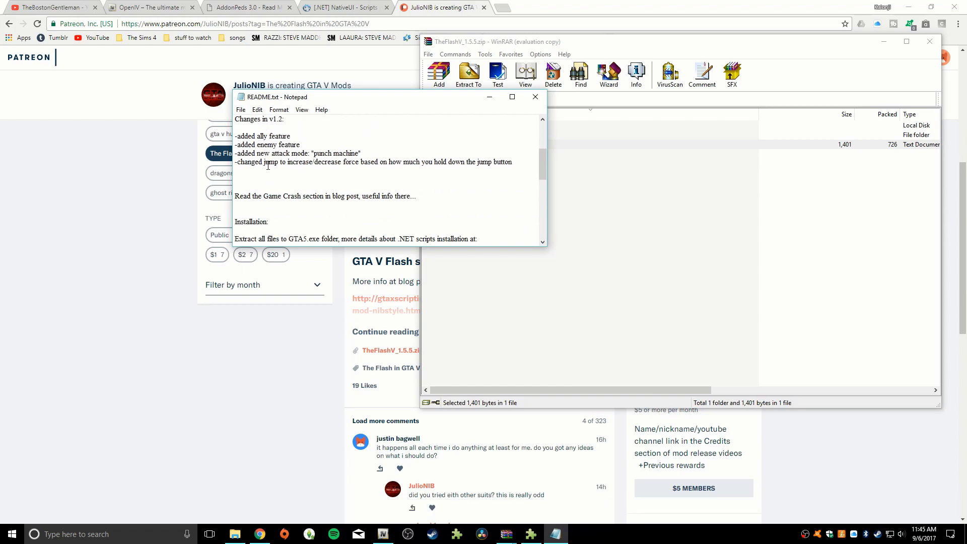
scroll(266, 162, "up", 2)
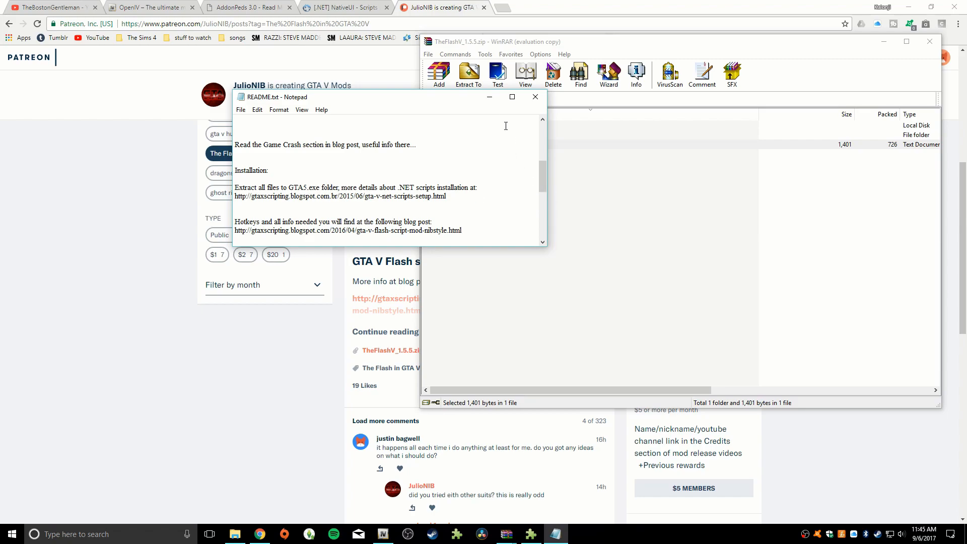
left_click(489, 97)
Check the contents of the Scripts folder inside TheFlashV_1.5.5.zip and return to the archive root
left_click(461, 134)
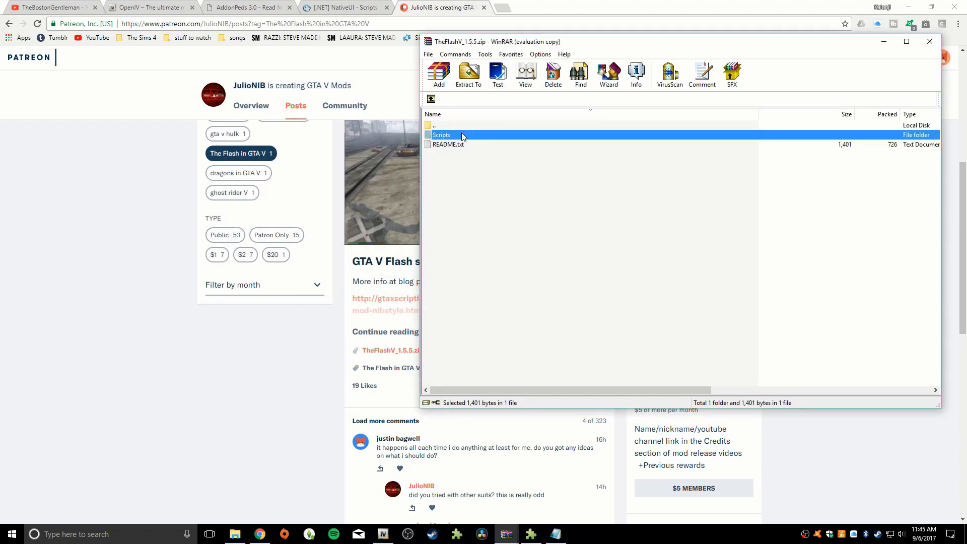
double_click(462, 136)
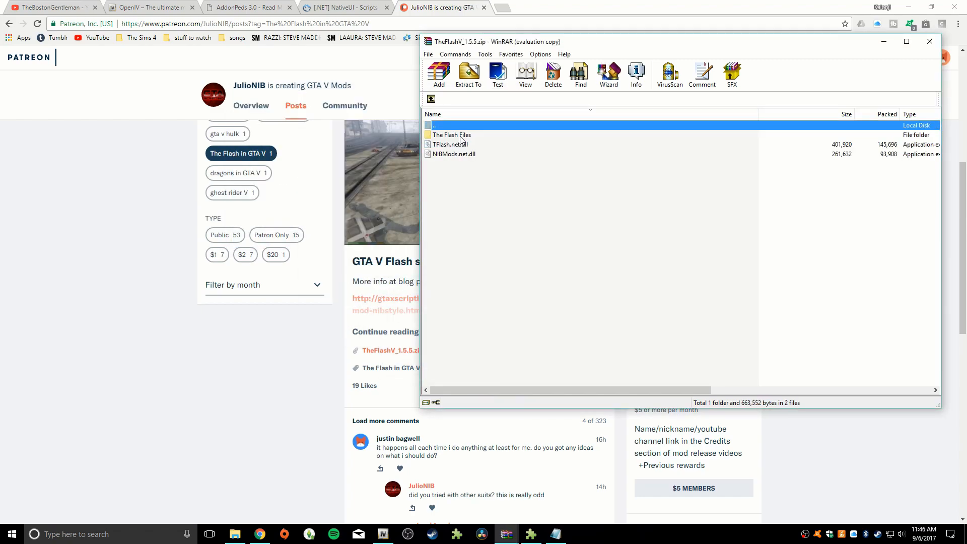
left_click(431, 98)
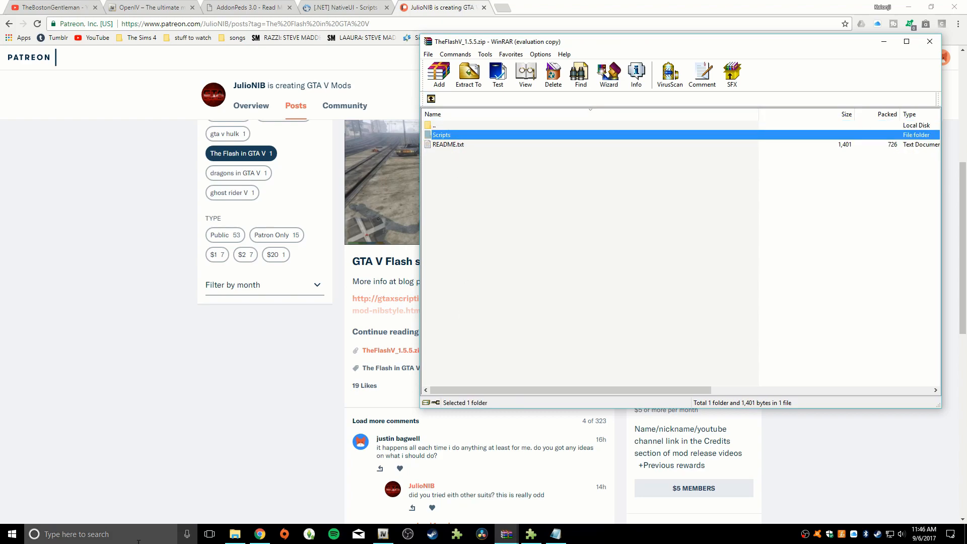
Open the Grand Theft Auto V folder in File Explorer and place the archive window beside it with its Scripts folder selected
left_click(235, 534)
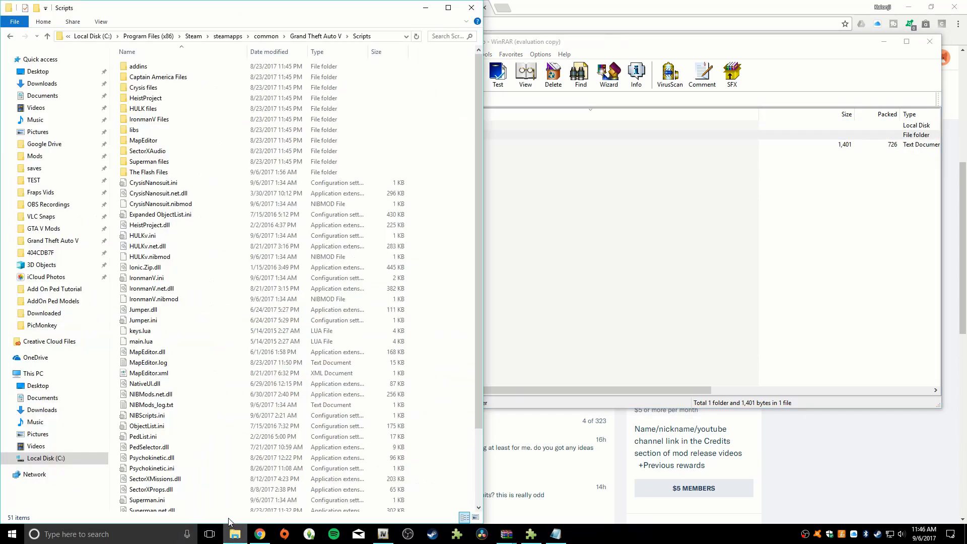
left_click(54, 241)
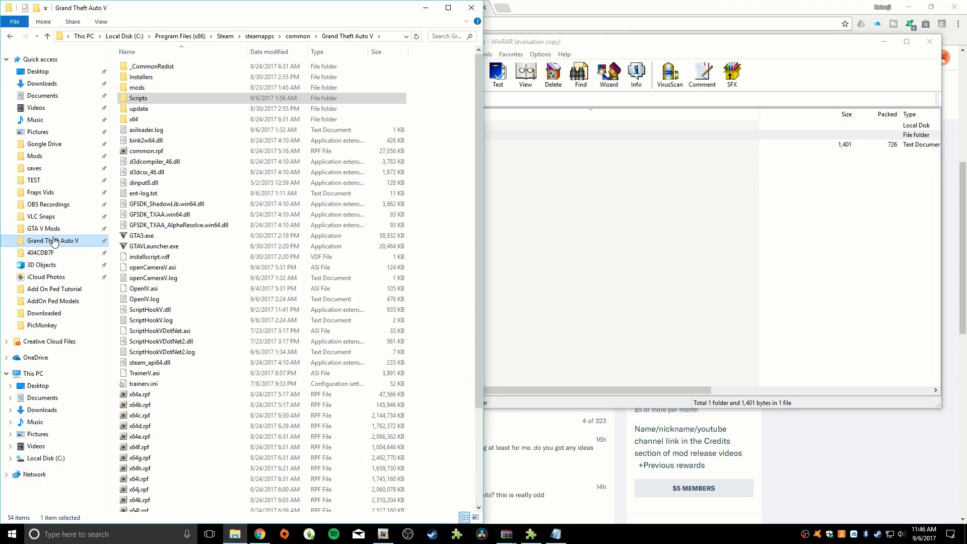
left_click(218, 183)
left_click(512, 180)
left_click_drag(571, 41, 964, 126)
left_click(540, 106)
left_click_drag(540, 105, 505, 162)
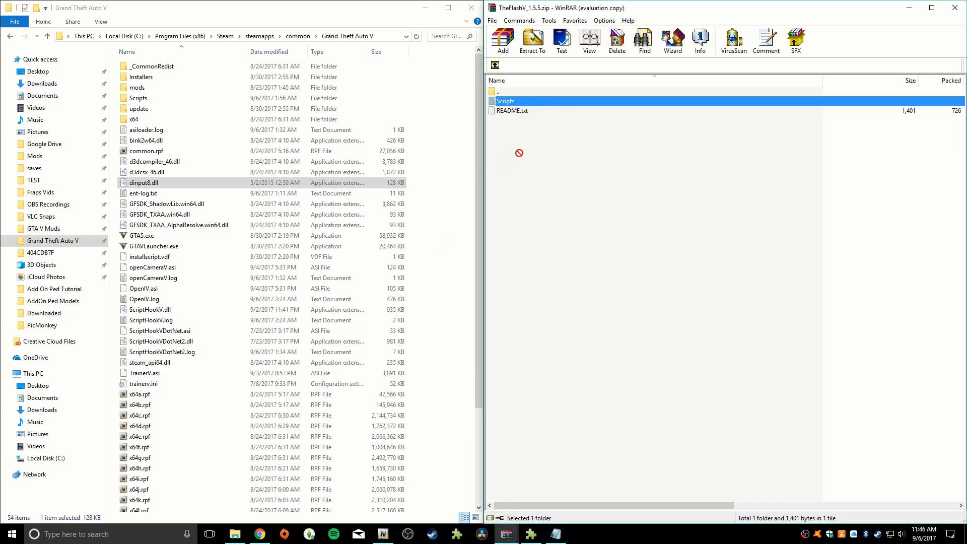
Open the Scripts folder in both the game directory and the archive, and look inside the archive's The Flash Files folder
double_click(146, 99)
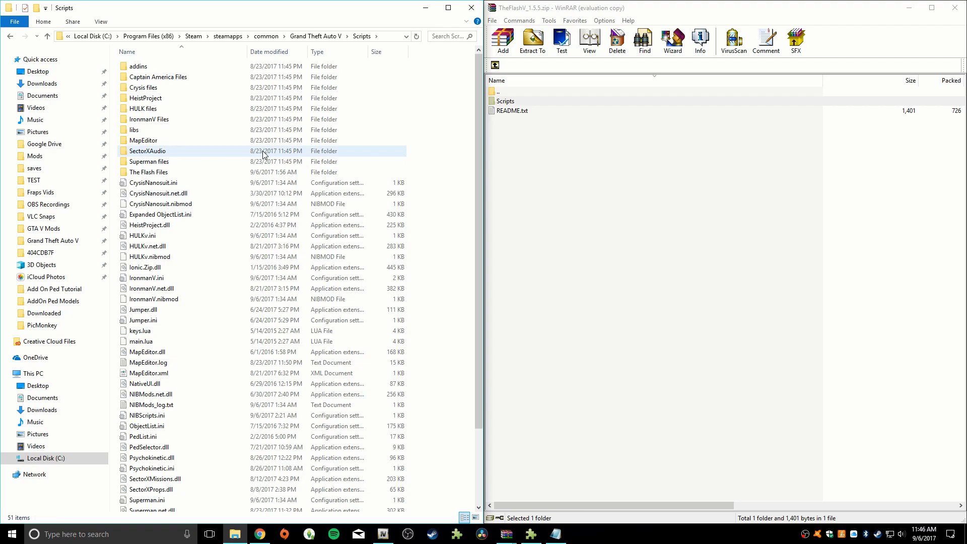
double_click(504, 102)
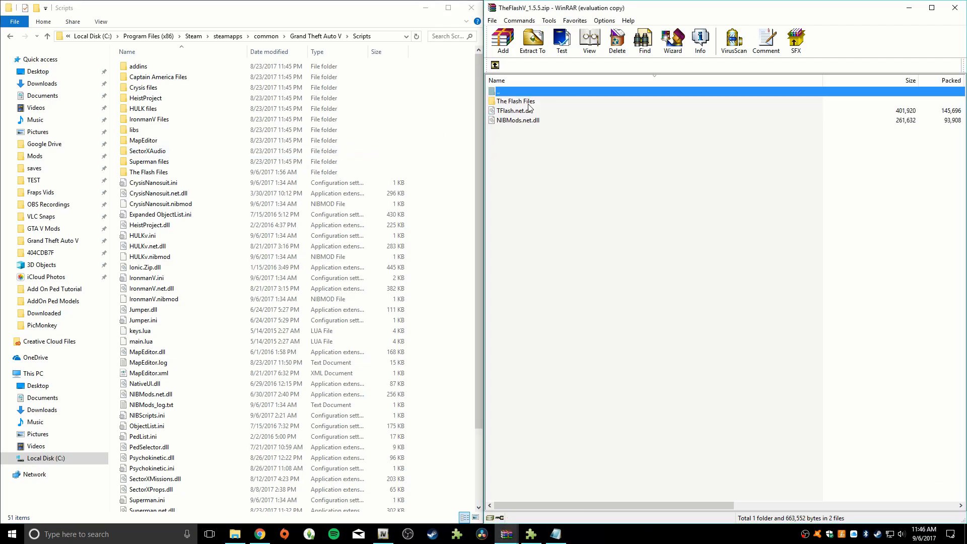
double_click(519, 101)
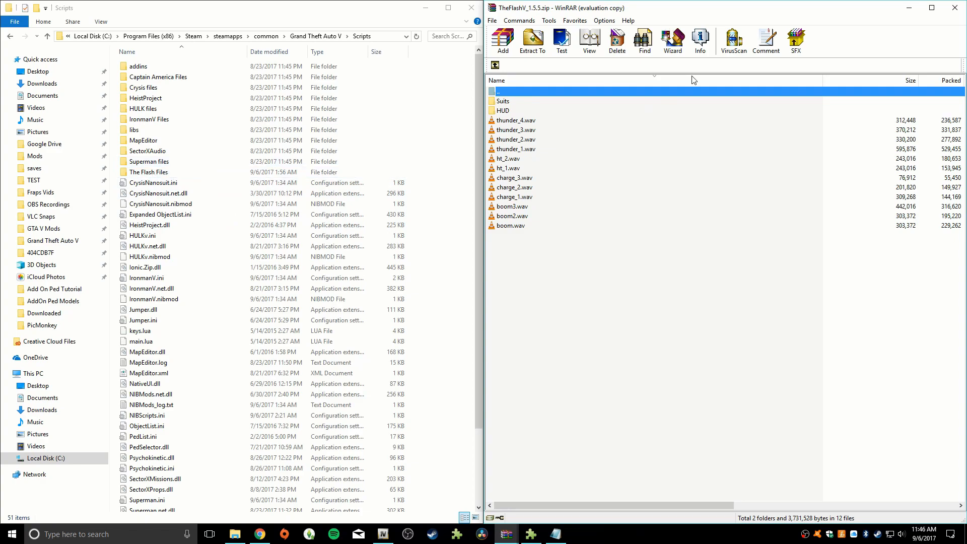
left_click(496, 65)
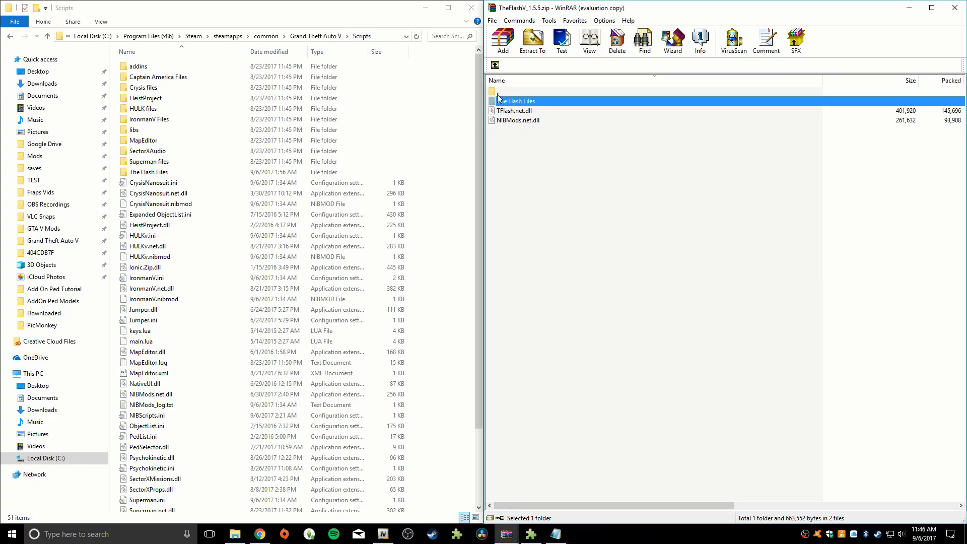
Compare the archive's TFlash.net.dll and NIBMods.net.dll with the files in the game's Scripts folder
left_click(511, 111)
left_click(514, 120)
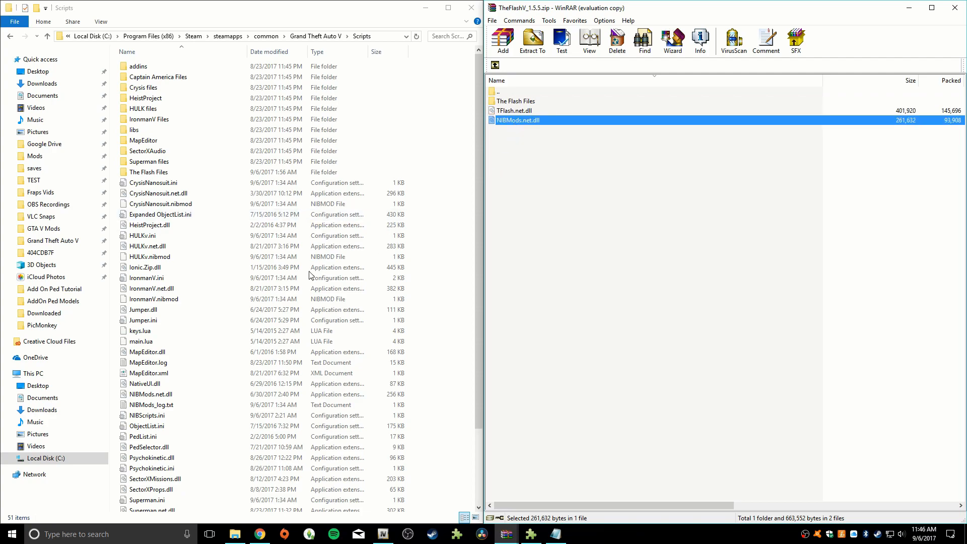
left_click(236, 289)
scroll(236, 293, "down", 3)
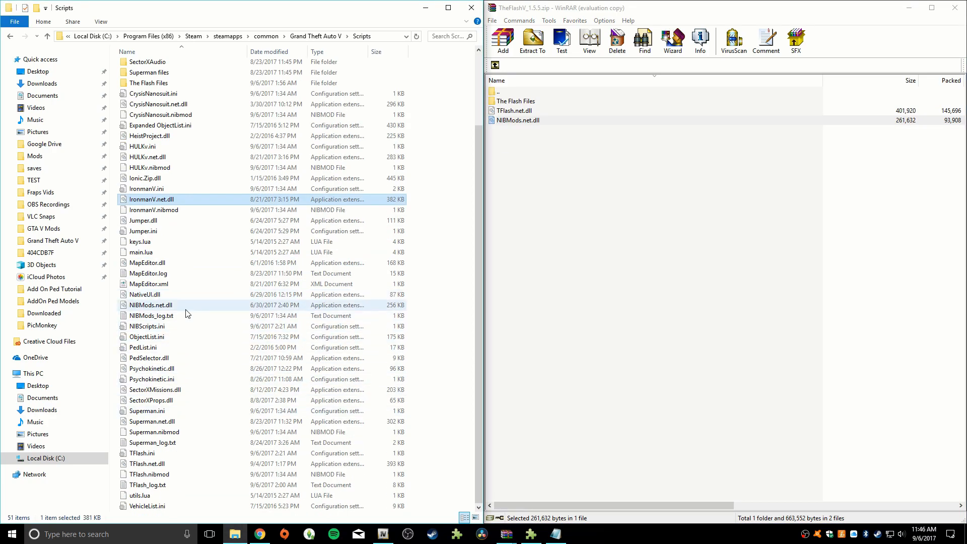
Close the TheFlashV_1.5.5.zip archive and put away the game's Scripts folder window
left_click(574, 169)
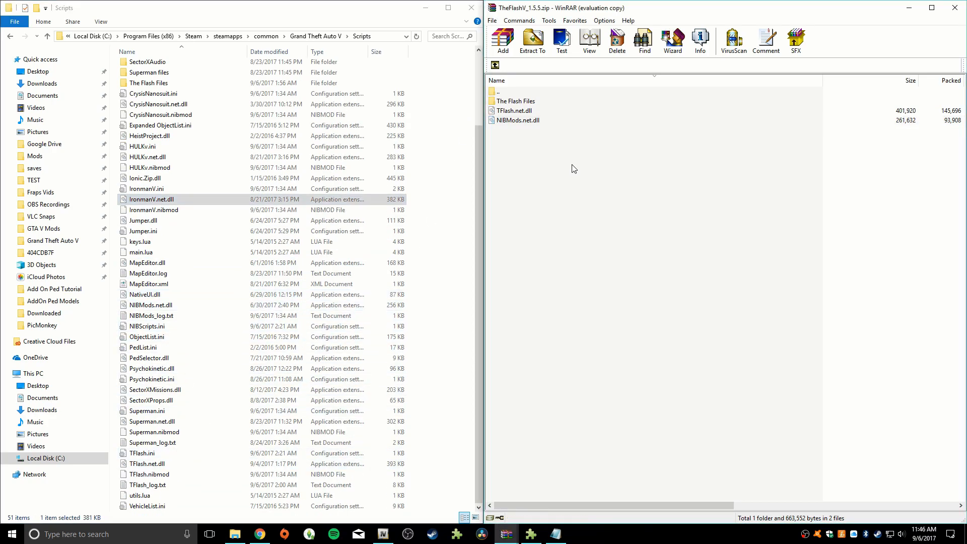
left_click(955, 9)
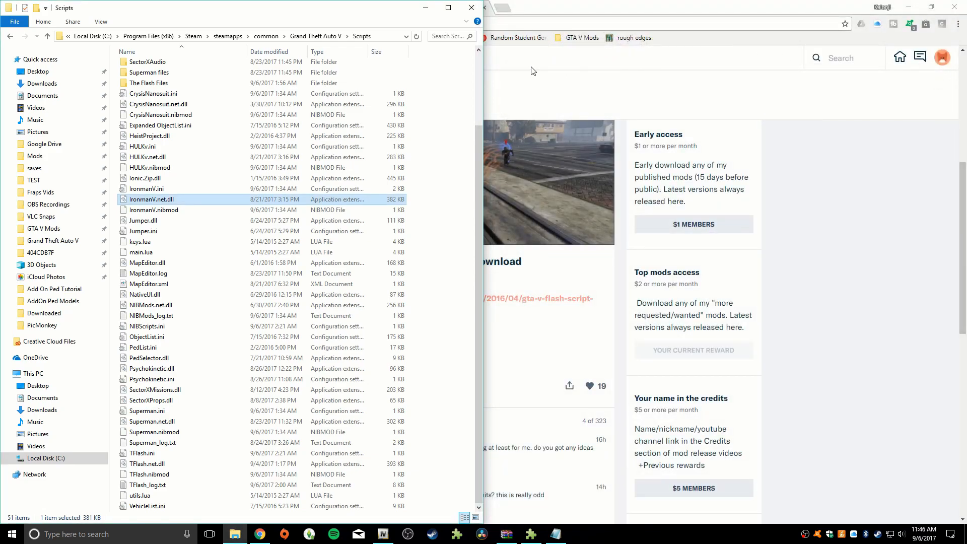
left_click(471, 9)
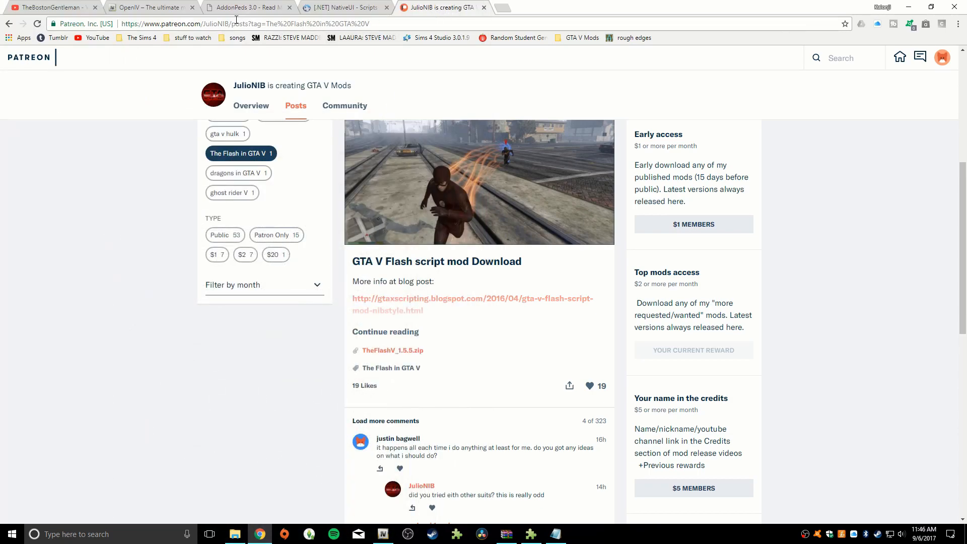
Switch to OpenIV at the add-on peds archive and place the AddonPeds Editor window beside it
right_click(315, 197)
left_click(318, 440)
left_click(384, 535)
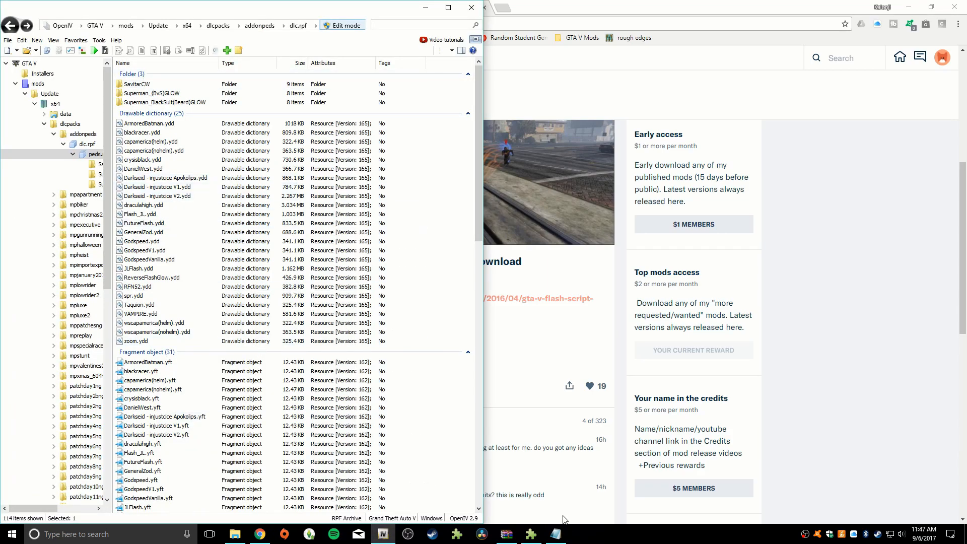
left_click(532, 534)
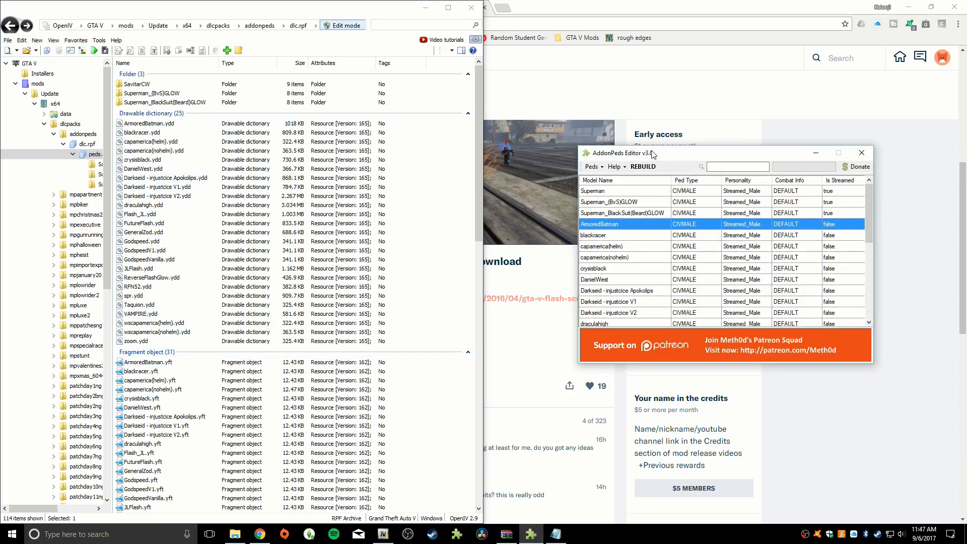
left_click_drag(685, 157, 653, 131)
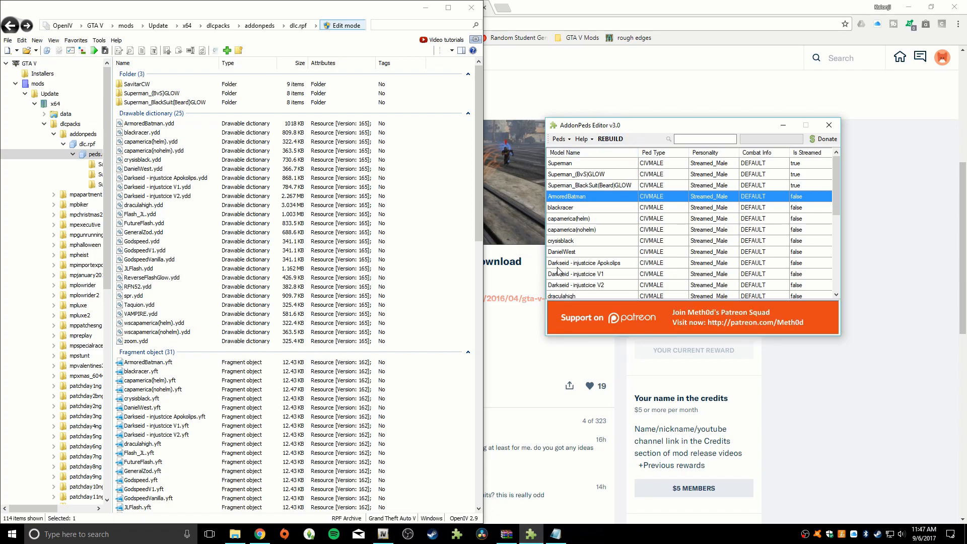
Locate AddonPeds Editor.exe in the d28f43-AddonPeds 3.0.1 folder under Downloads\Add On Ped Tutorial and view its launch options
left_click(235, 534)
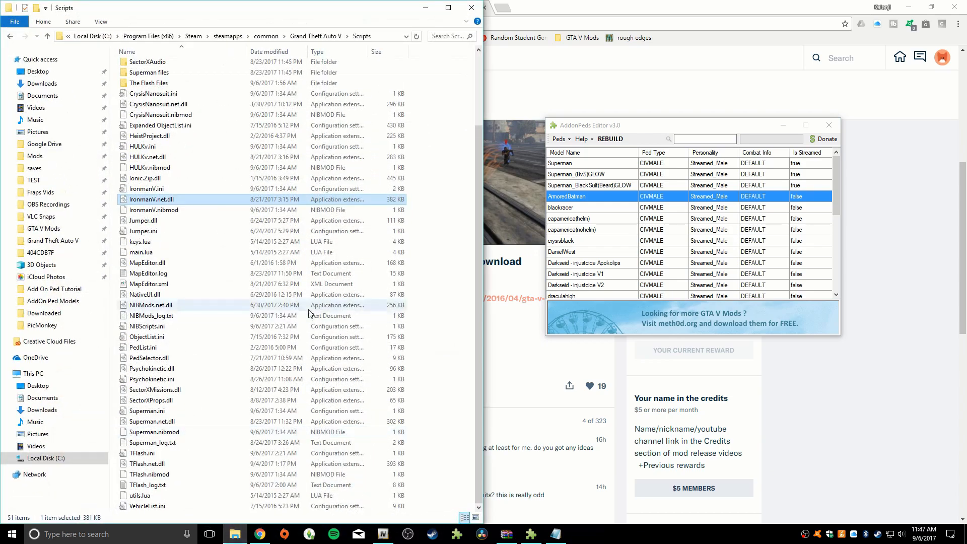
left_click(53, 228)
left_click(85, 85)
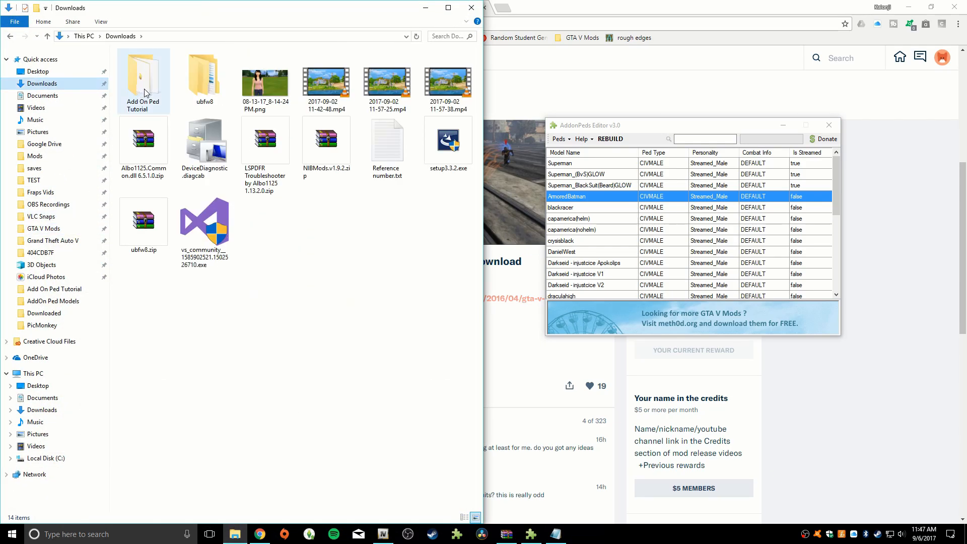
double_click(151, 73)
double_click(154, 68)
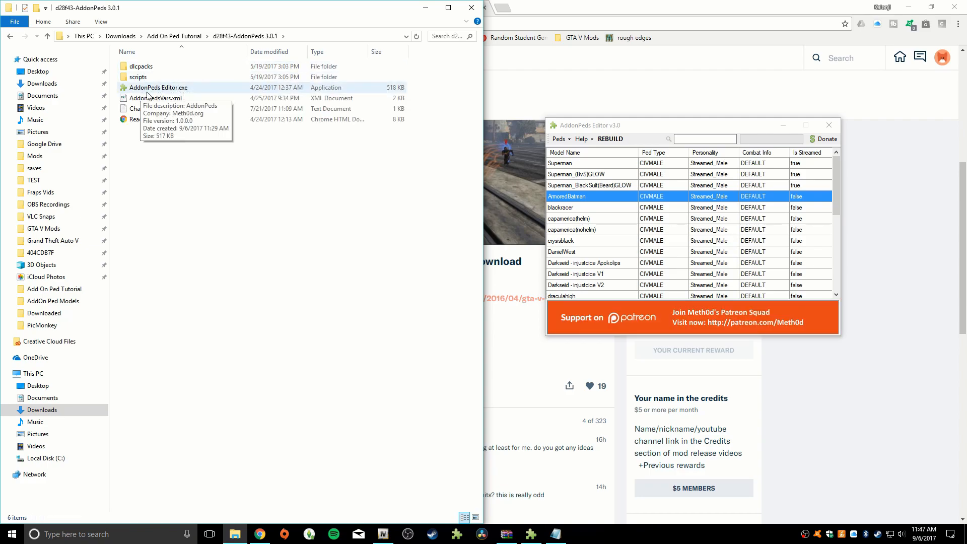
right_click(146, 90)
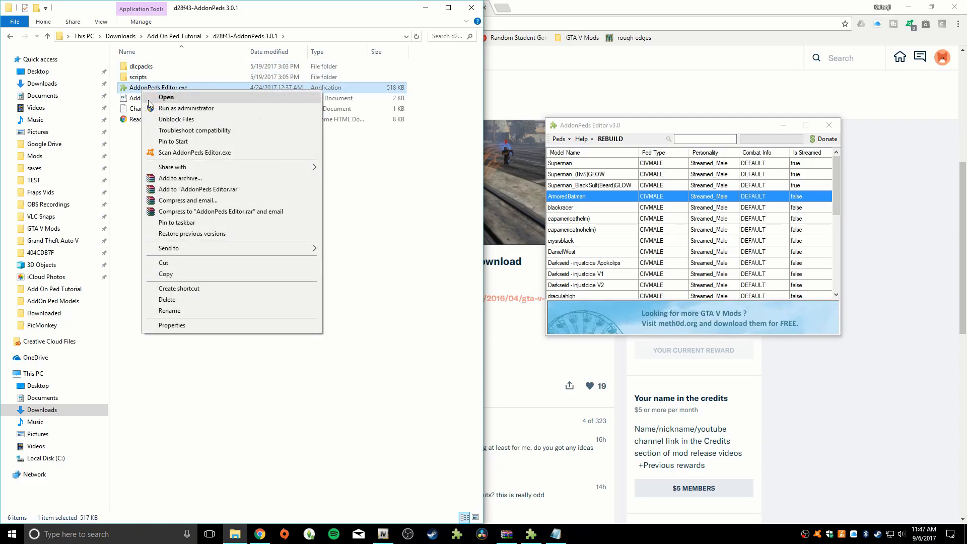
left_click(352, 171)
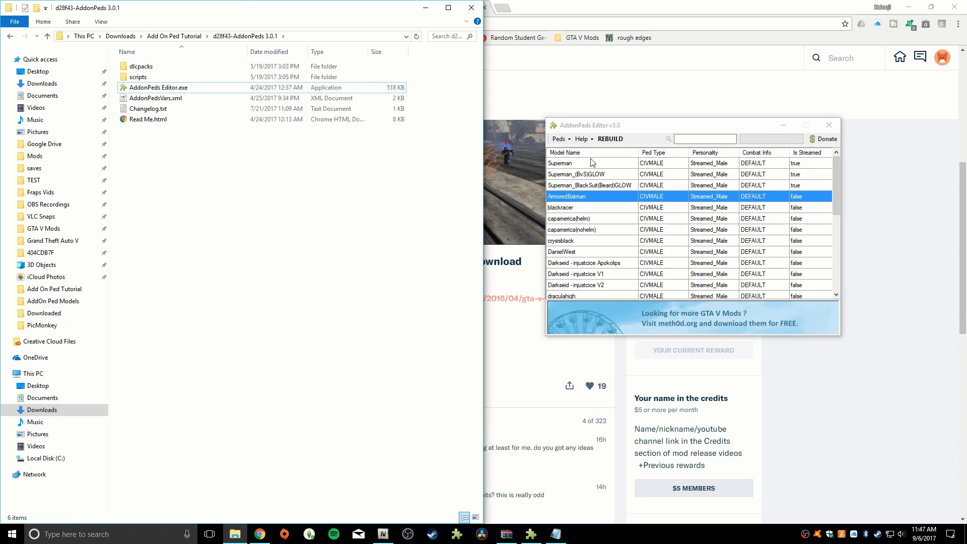
left_click(432, 7)
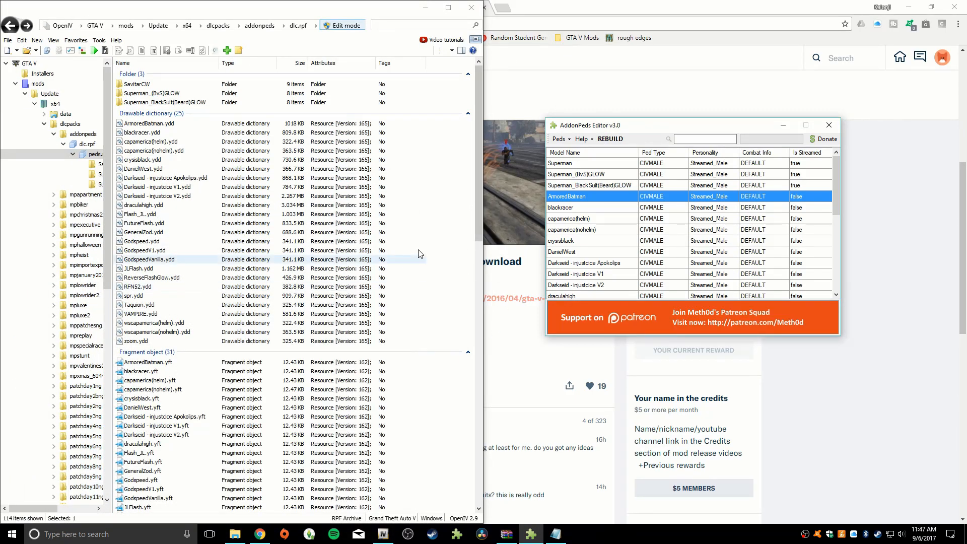
Delete the SavitarCW ped from the AddonPeds Editor list and rebuild the ped files
mouse_move(655, 132)
left_mouse_down()
mouse_move(688, 167)
mouse_move(659, 138)
left_mouse_up()
left_click(600, 216)
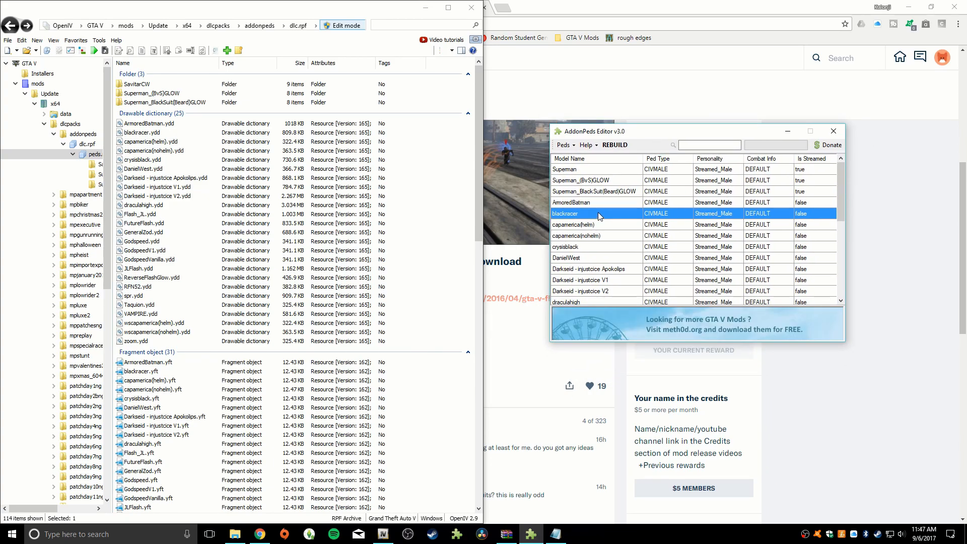
left_click(603, 191)
left_click(608, 180)
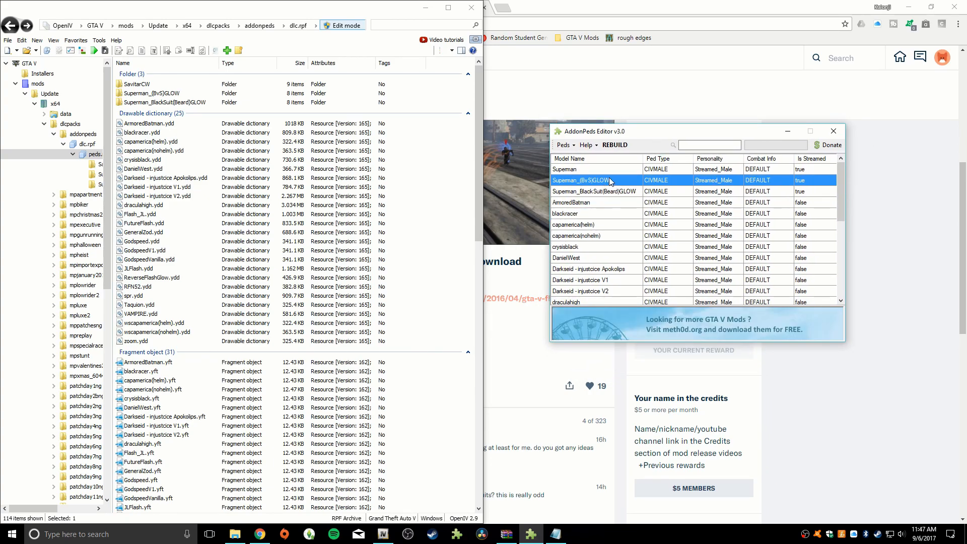
scroll(605, 228, "down", 6)
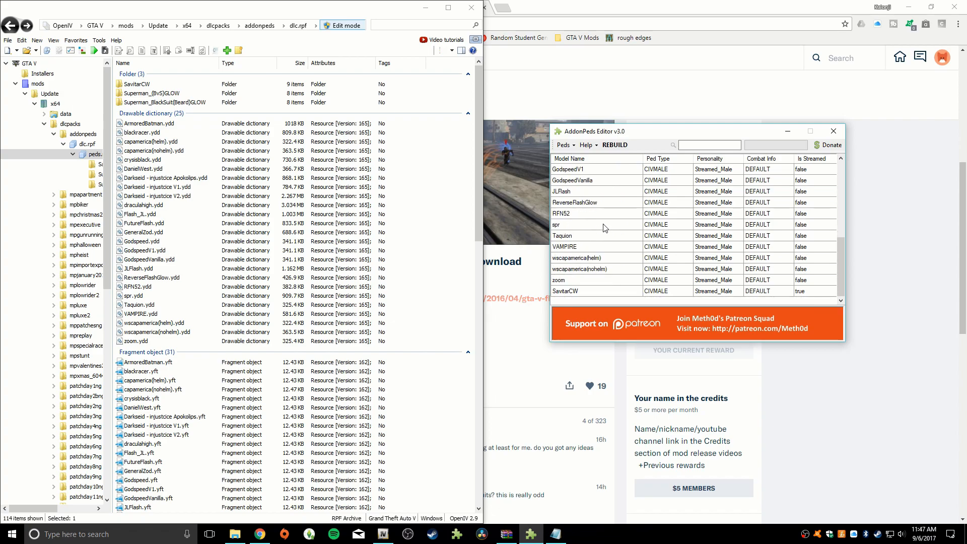
left_click(577, 291)
key("Delete")
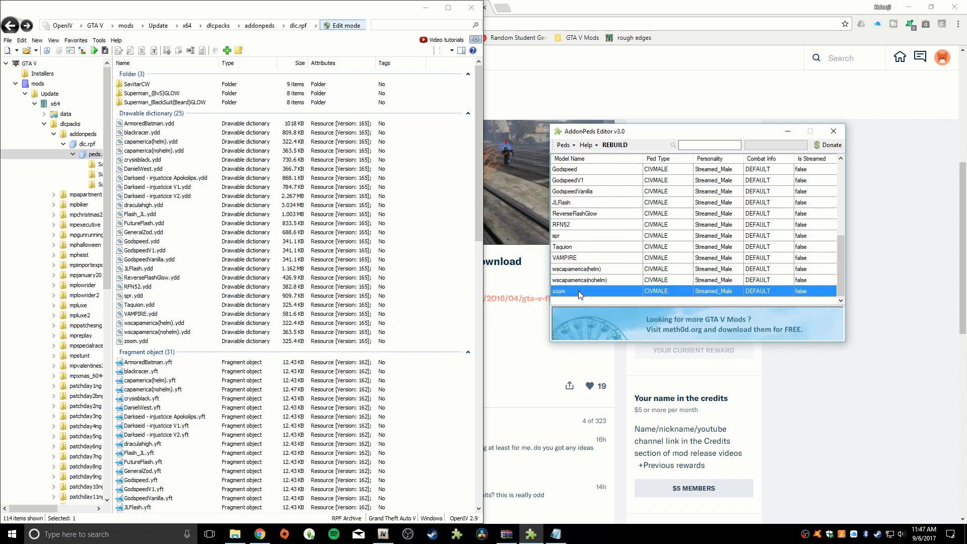
left_click(617, 147)
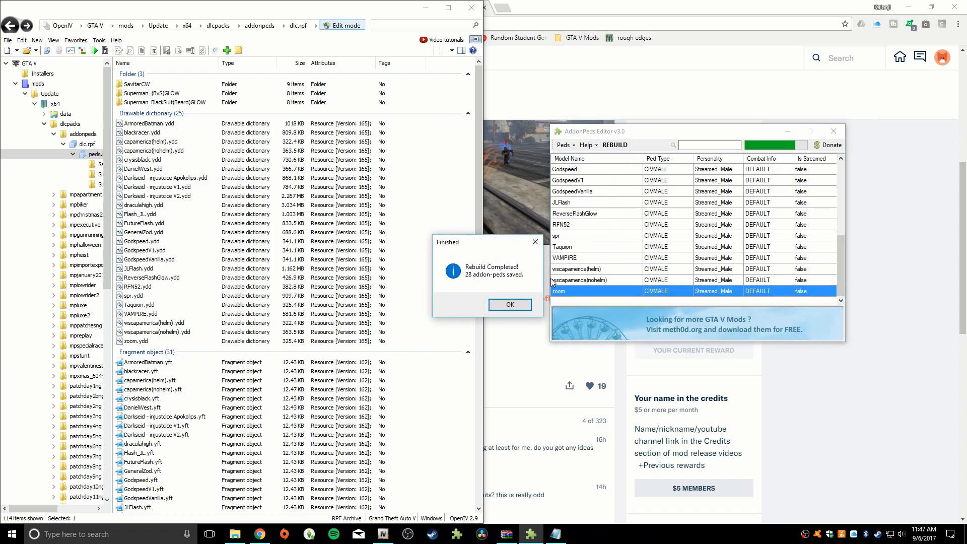
left_click(503, 304)
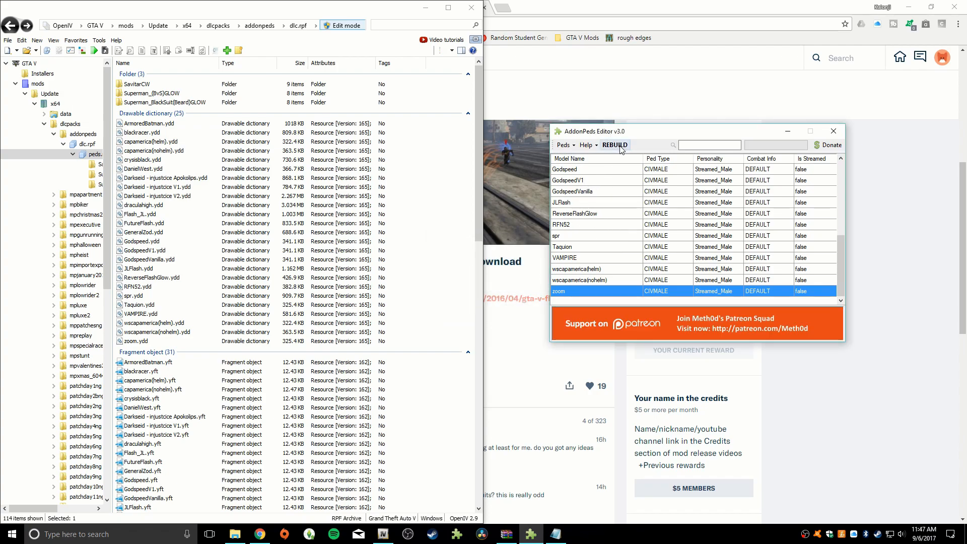
Start a new ped entry in AddonPeds Editor and copy the name of SavitarCW.yft, without its extension, from OpenIV
left_click(563, 146)
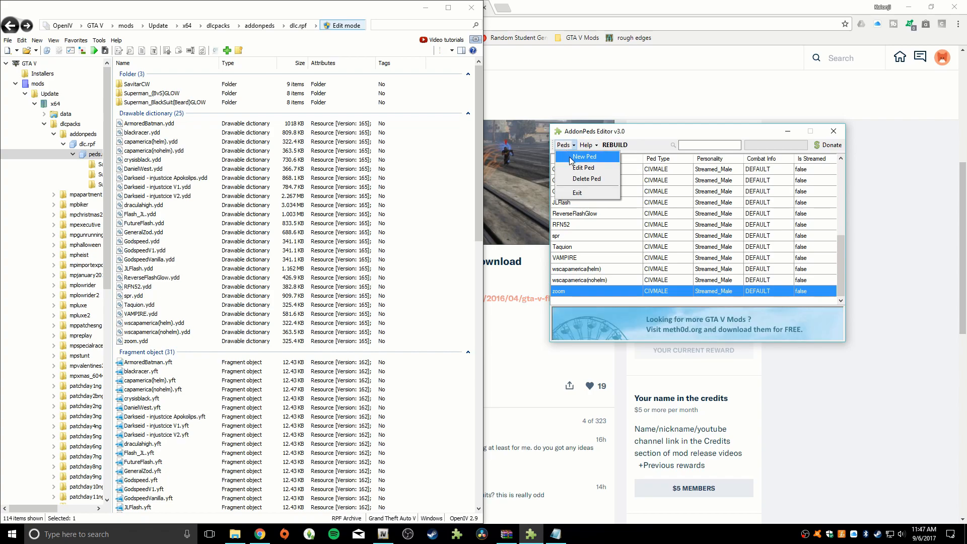
left_click(574, 157)
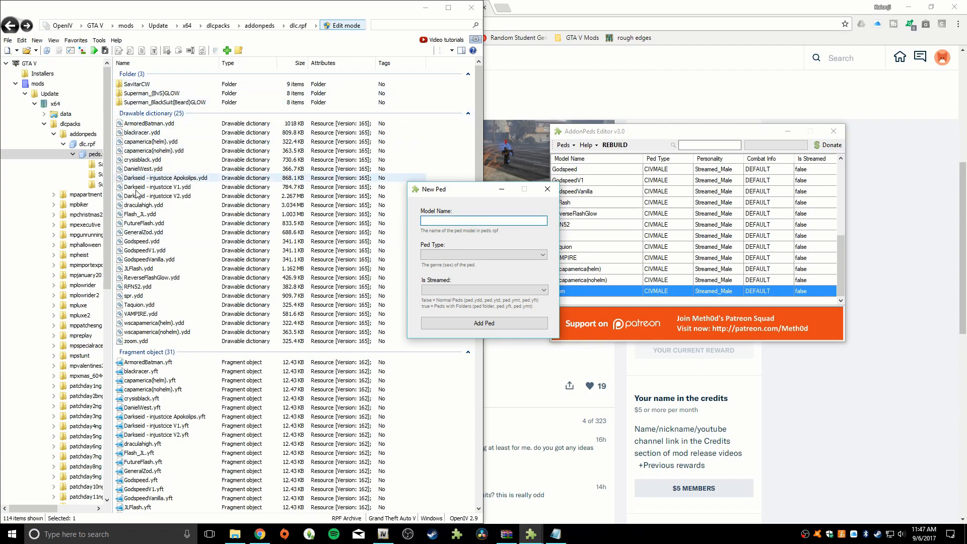
left_click(145, 315)
scroll(146, 315, "down", 9)
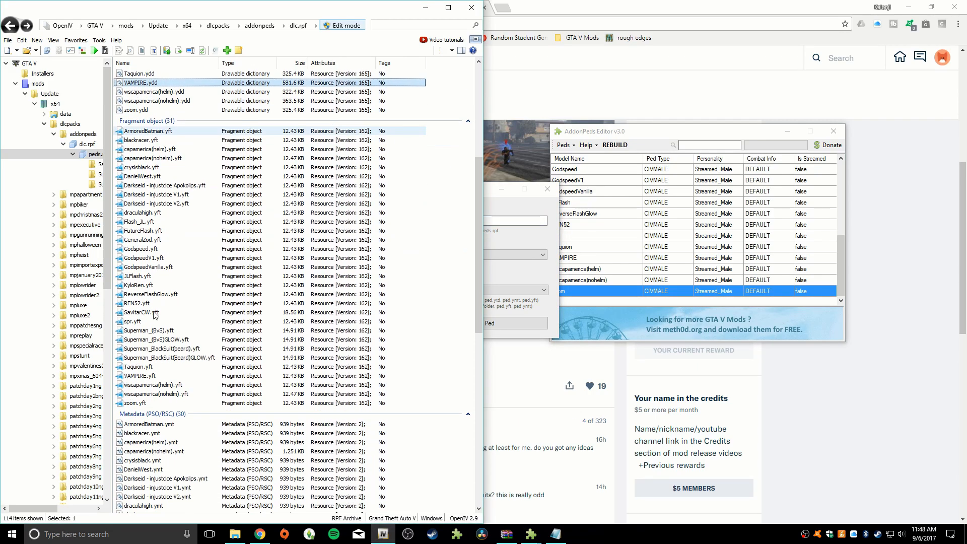
left_click(141, 314)
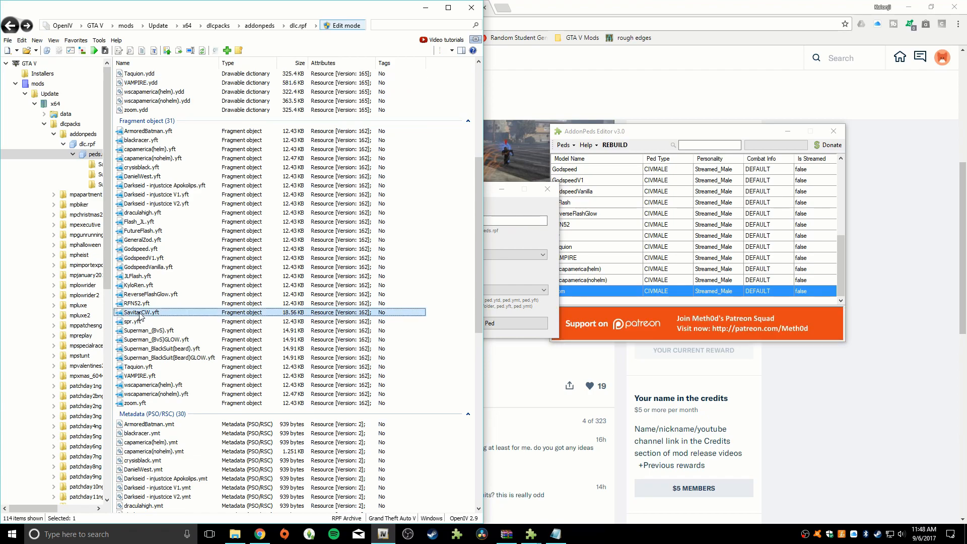
right_click(143, 314)
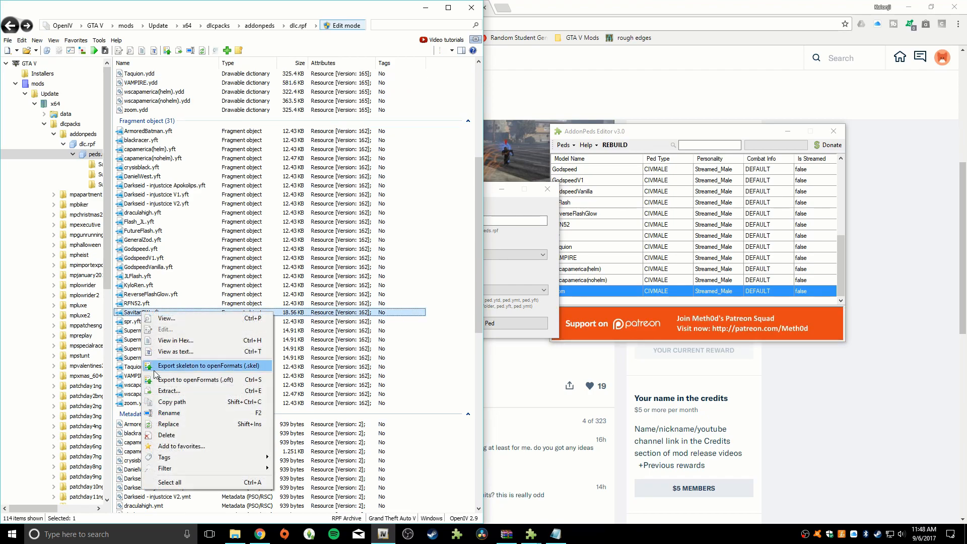
left_click(159, 413)
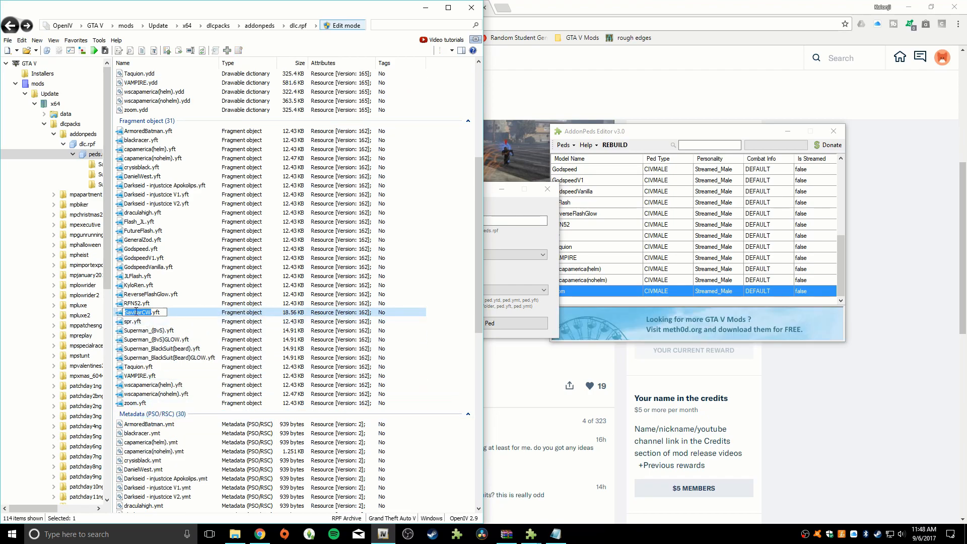
right_click(136, 312)
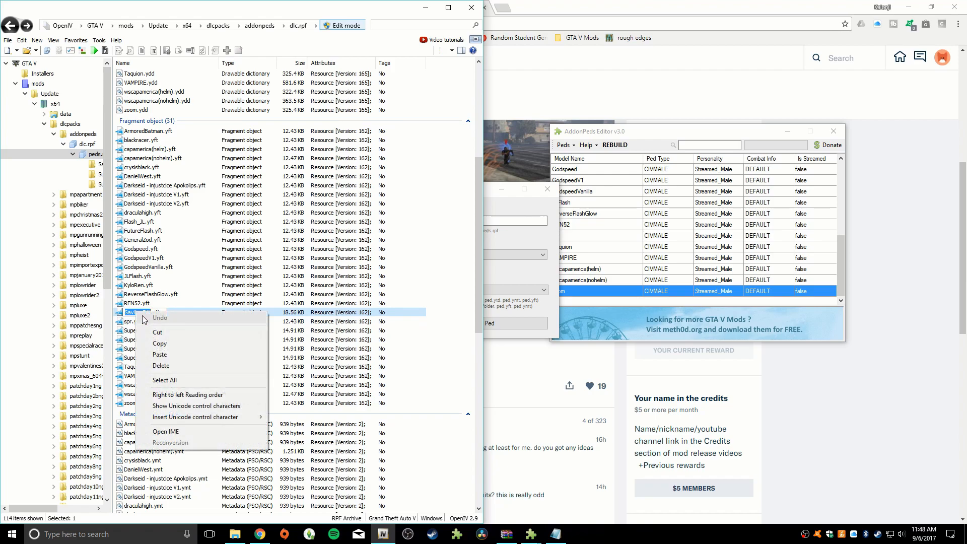
left_click(159, 343)
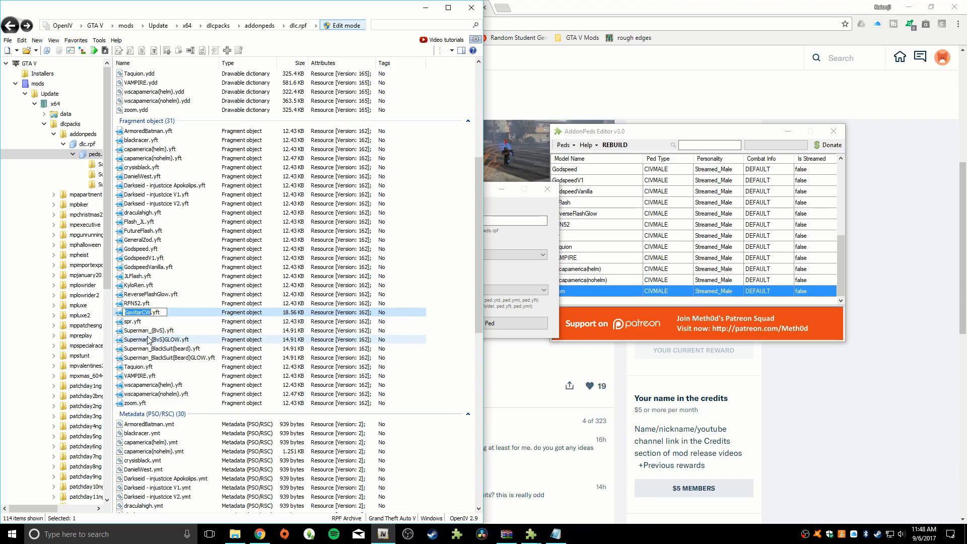
Add the ped with model name SavitarCW, ped type Male and Is Streamed set to true
left_click(497, 207)
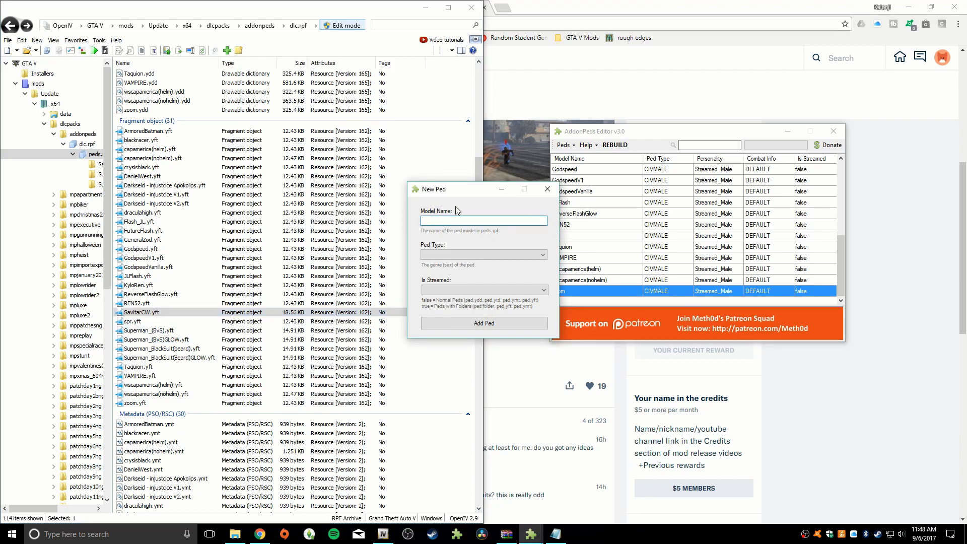
right_click(453, 222)
left_click(479, 263)
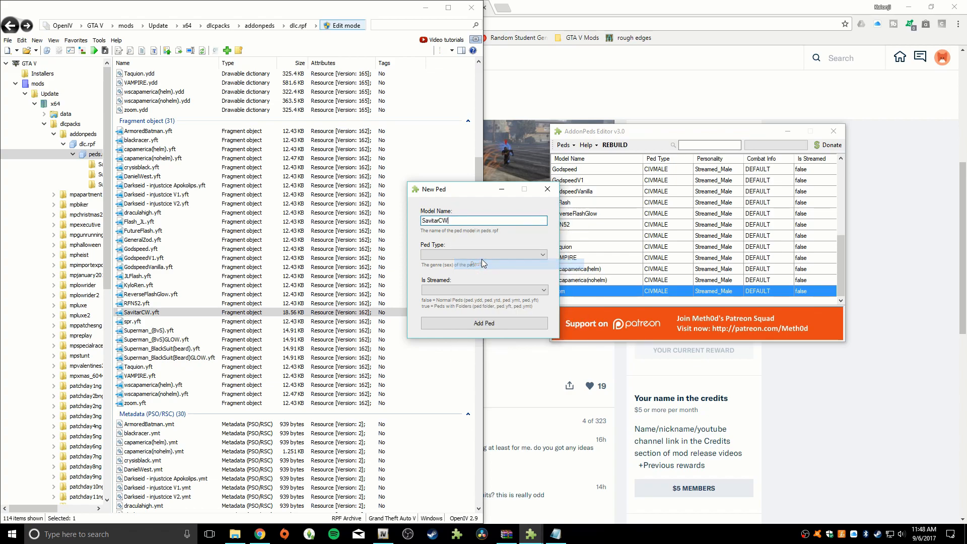
left_click(433, 253)
left_click(457, 265)
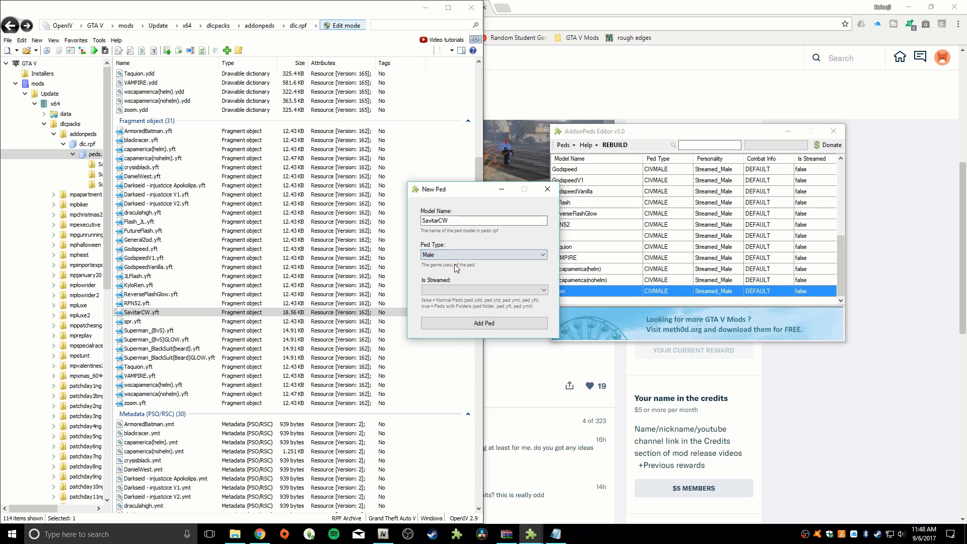
left_click(459, 255)
left_click(463, 280)
left_click(460, 286)
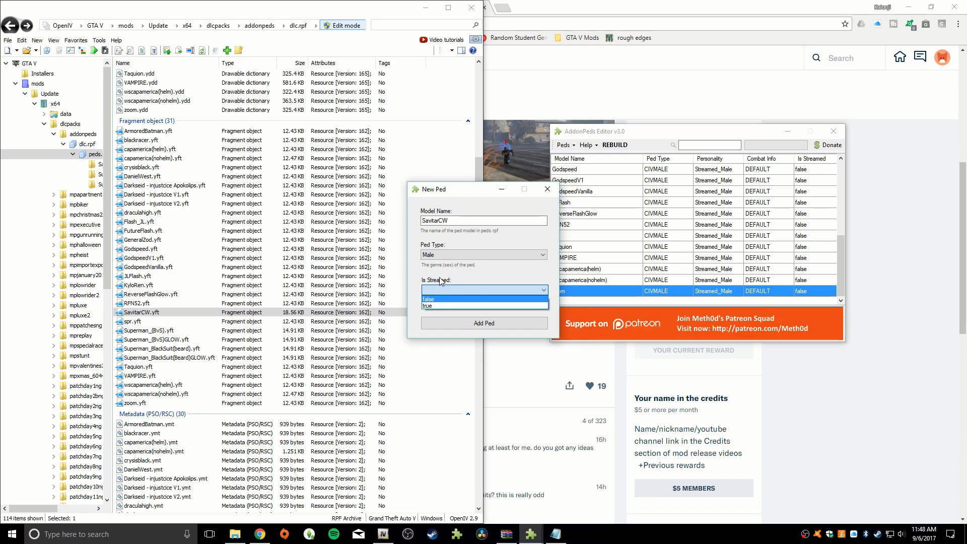
left_click(446, 305)
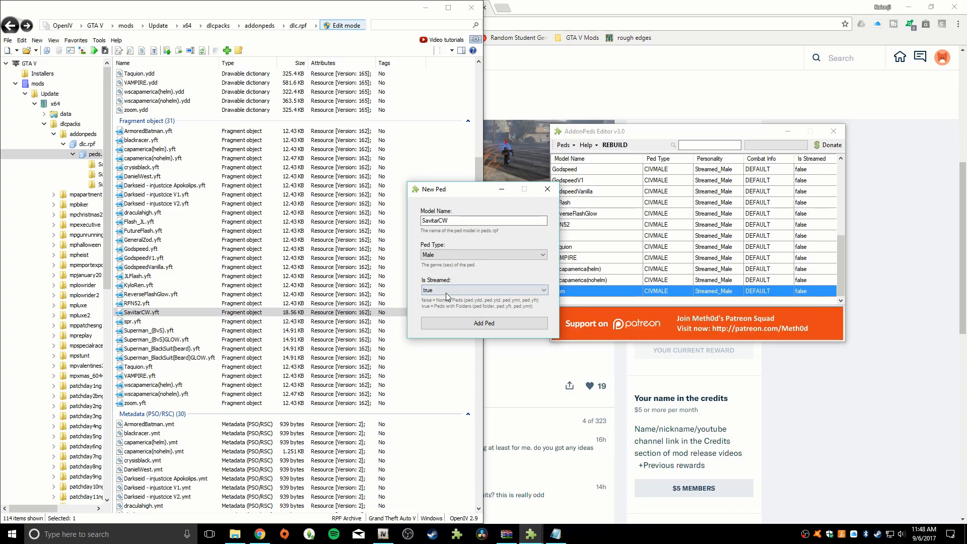
left_click(483, 325)
Rebuild the ped files with the new SavitarCW entry and close AddonPeds Editor
key("Down")
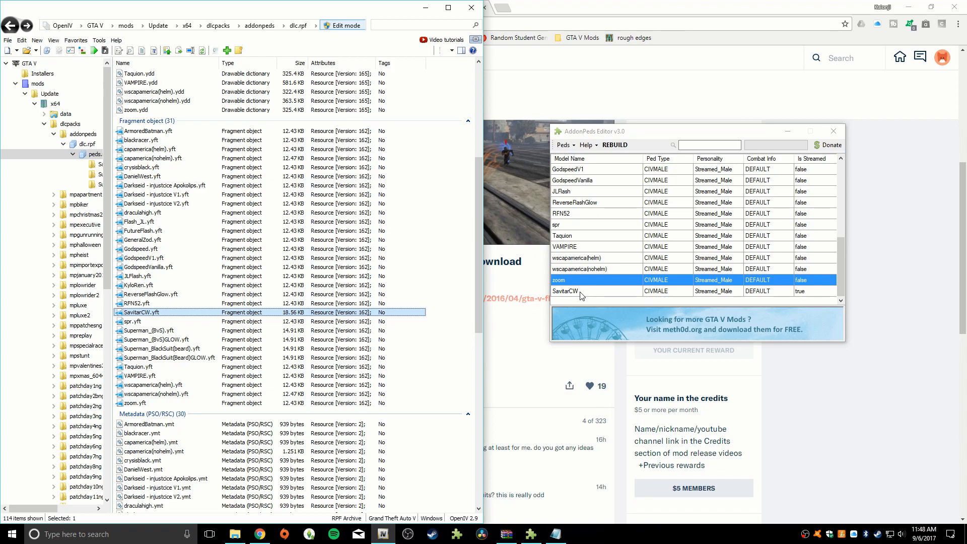
left_click(615, 145)
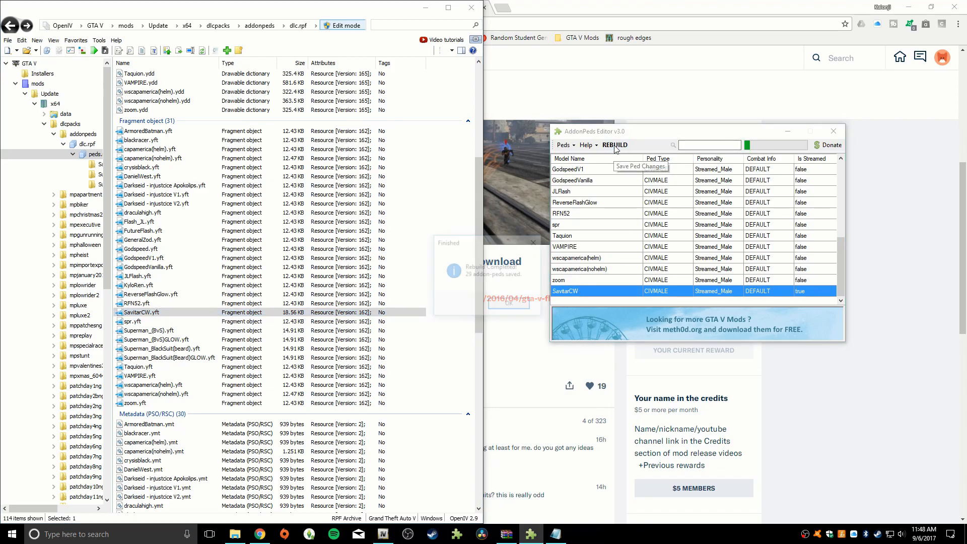
left_click(510, 304)
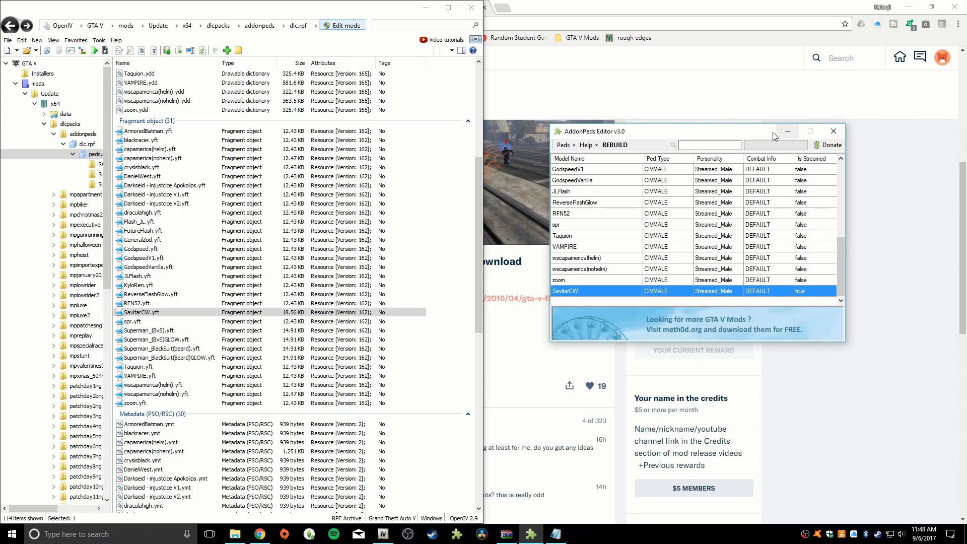
left_click(833, 131)
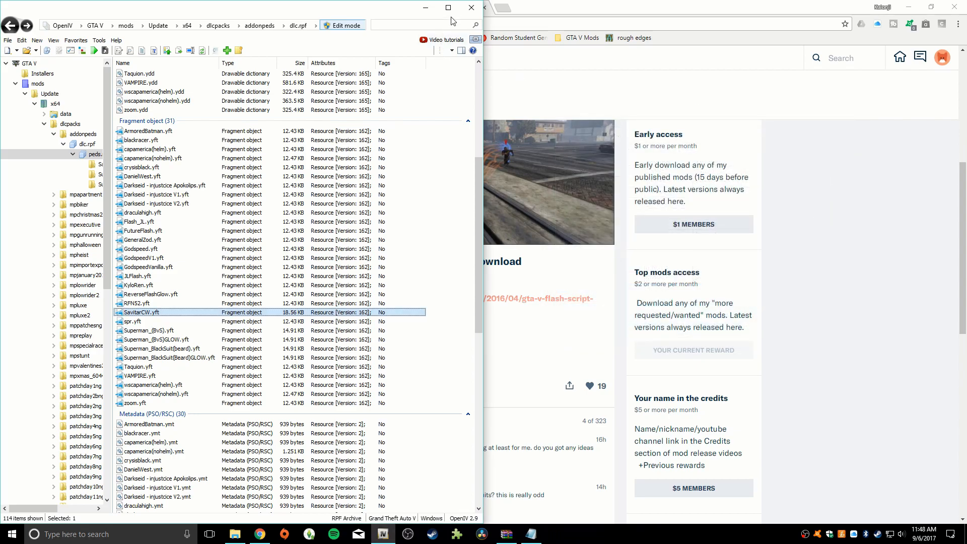
Turn off edit mode in OpenIV and close OpenIV, the web browser and the Savitar archive in WinRAR
left_click(346, 25)
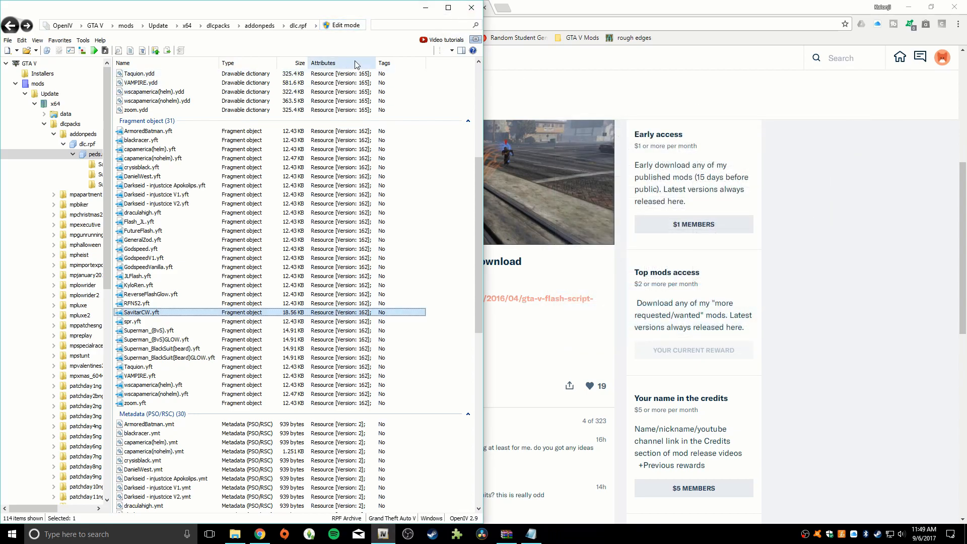
left_click(471, 8)
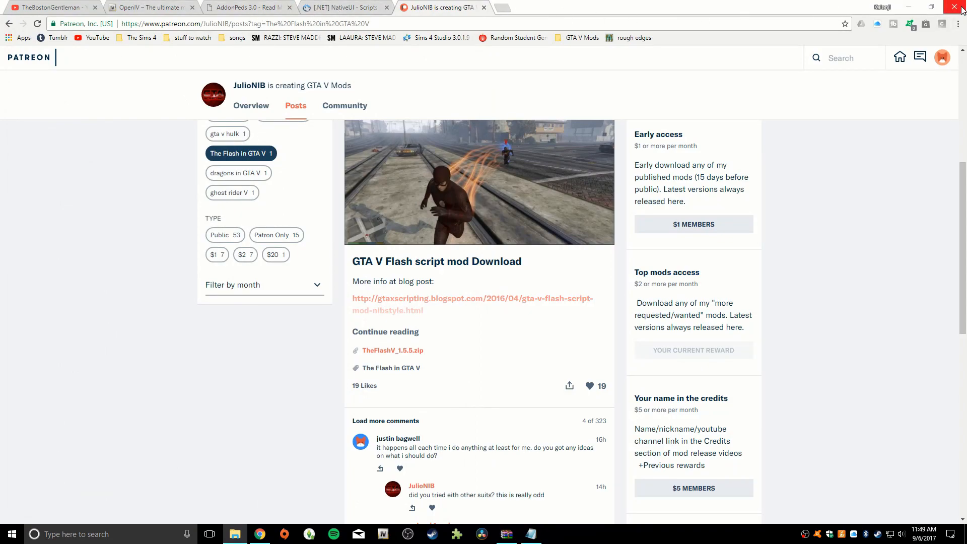
left_click(68, 7)
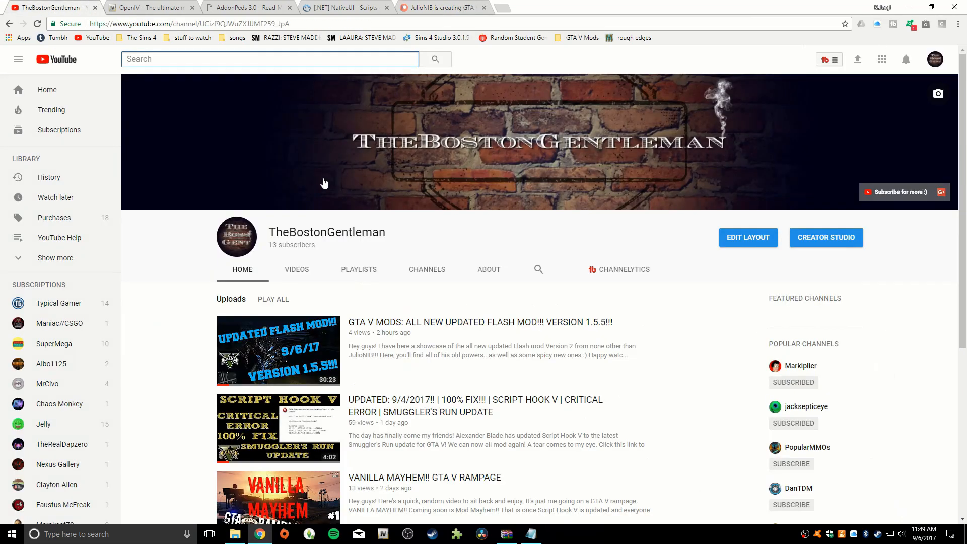
left_click(954, 7)
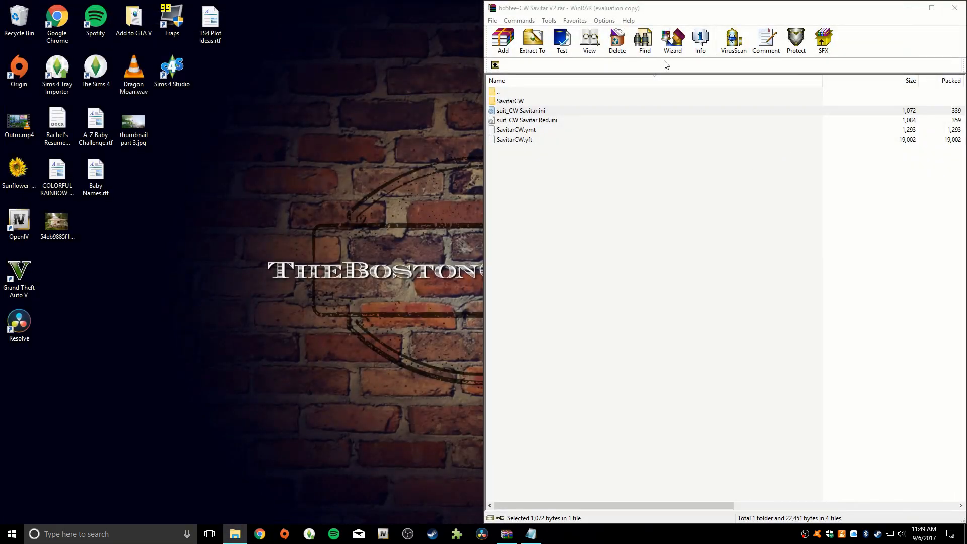
left_click(954, 7)
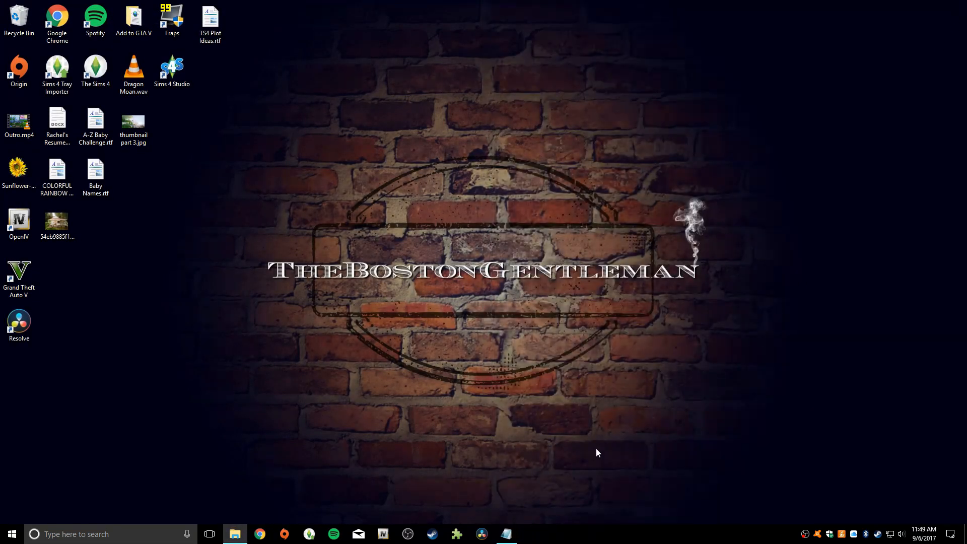
Launch Grand Theft Auto V and walk the player character out of the trailer into the front yard
double_click(33, 267)
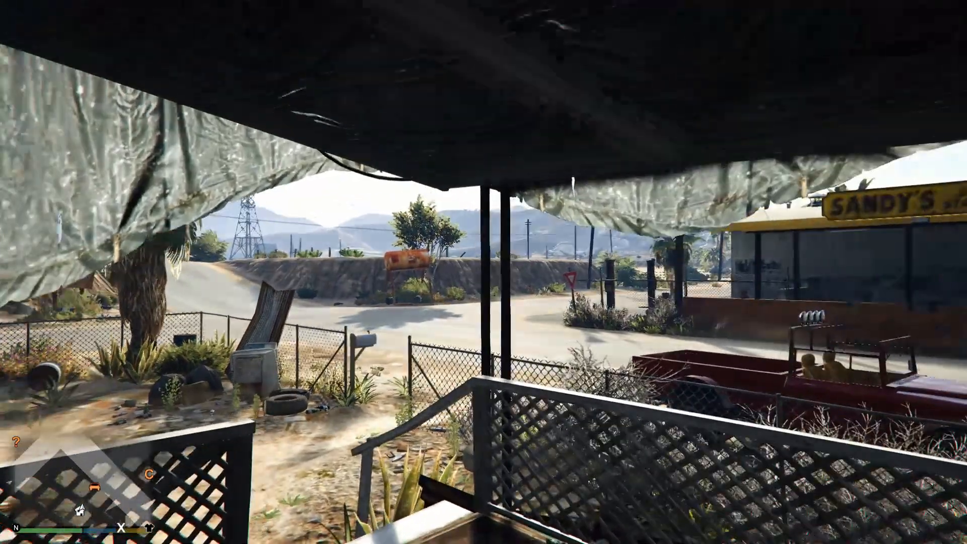
key("w")
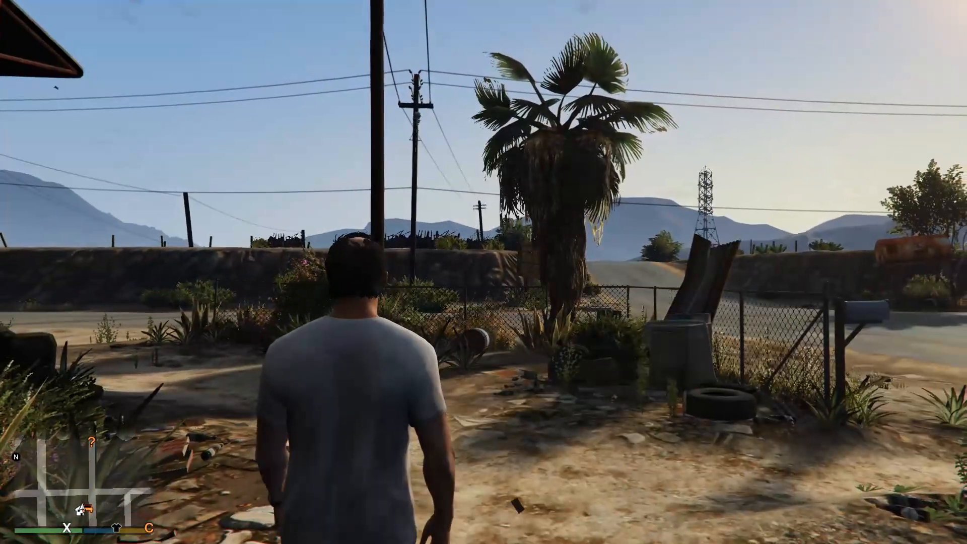
key("w")
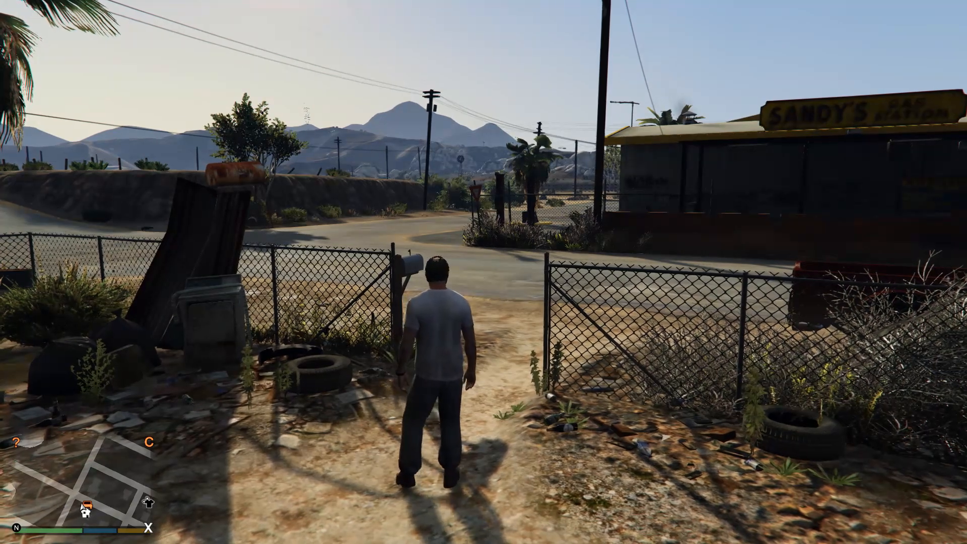
Change the player model to the SavitarCW add-on ped with Ped Selector and close its menu
key("F10")
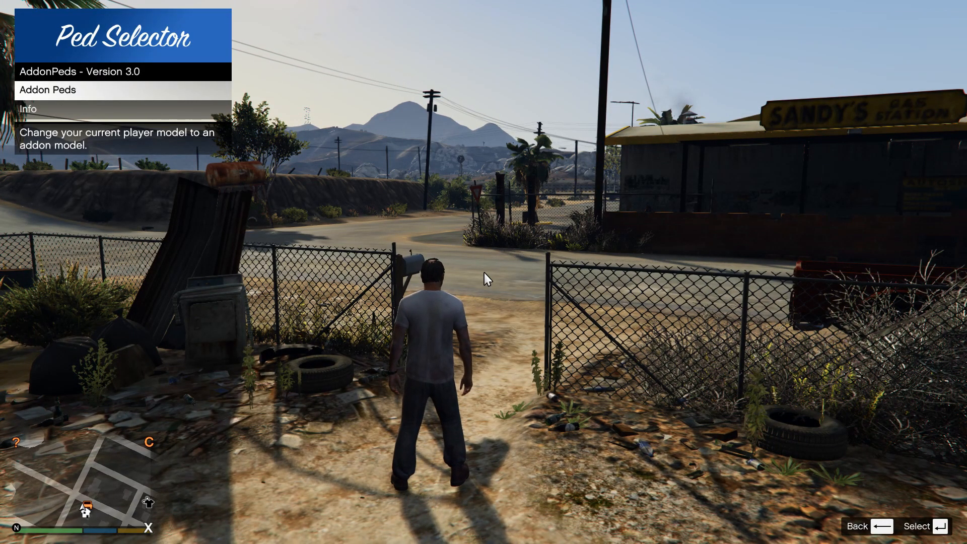
key("Up")
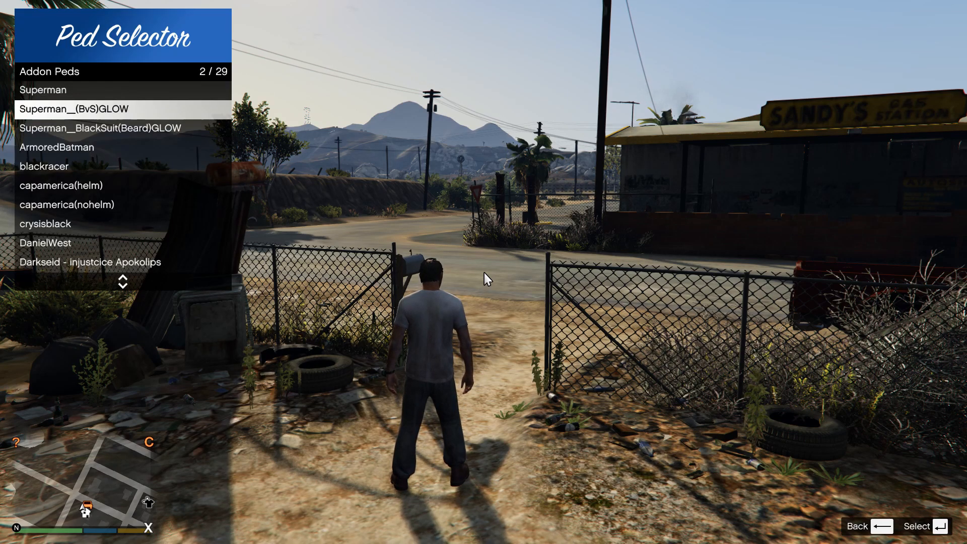
key("Down")
key("Down")
key("Down")
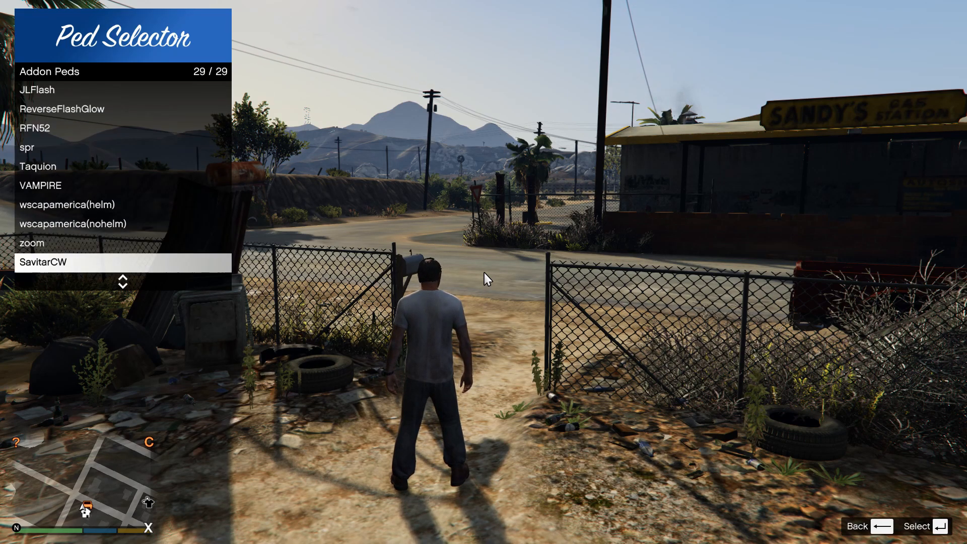
key("Return")
key("BackSpace")
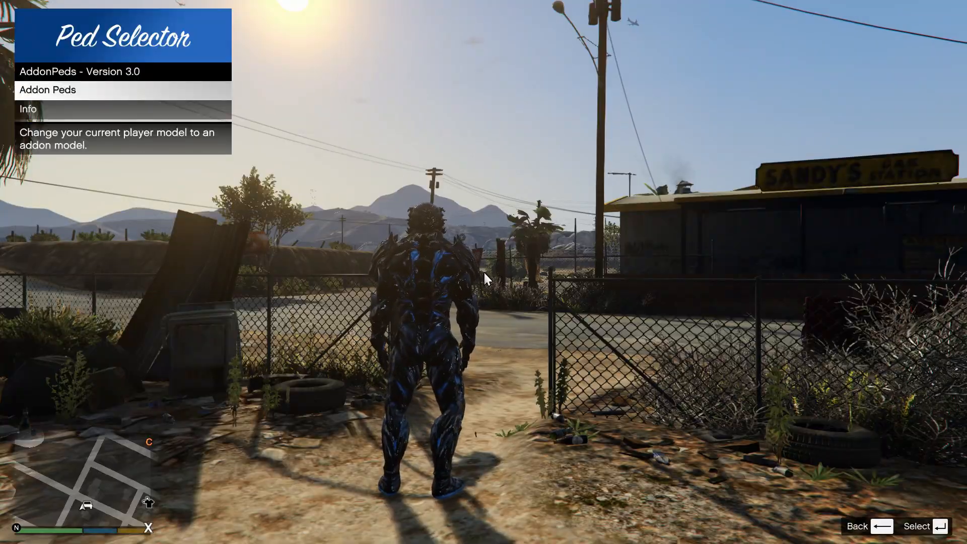
key("BackSpace")
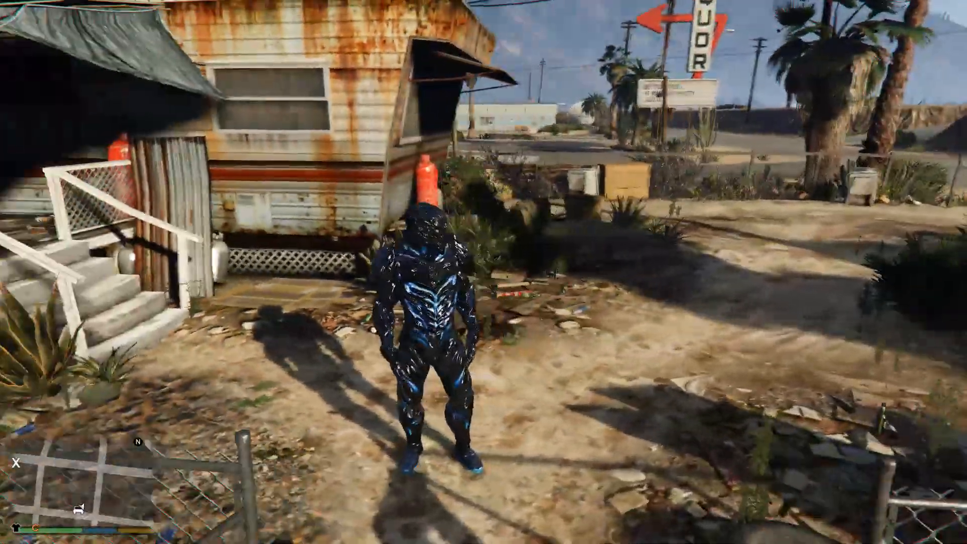
Walk the SavitarCW character around the yard and roadside to examine the suit from the front and back
key("s")
key("w")
key("s")
key("w")
key("w")
key("s")
key("w")
key("w")
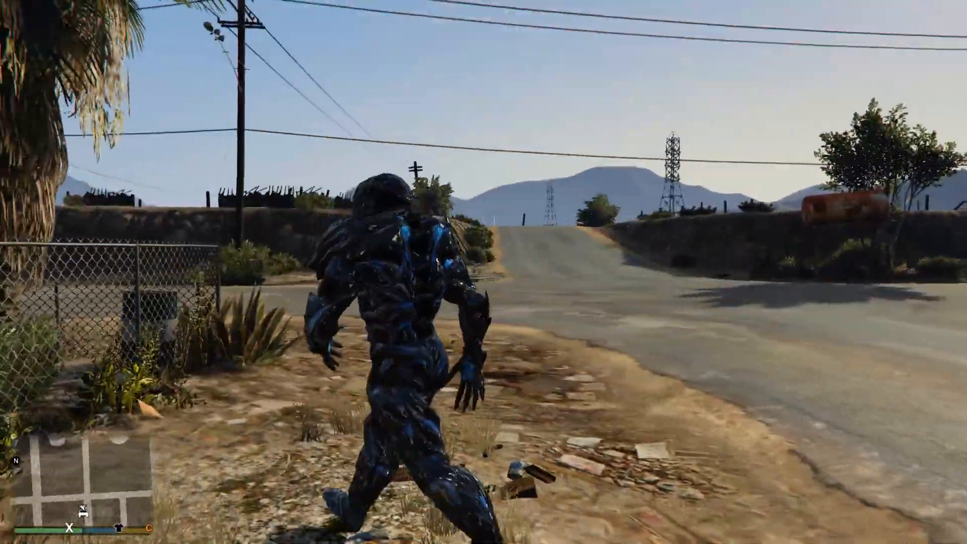
key("w")
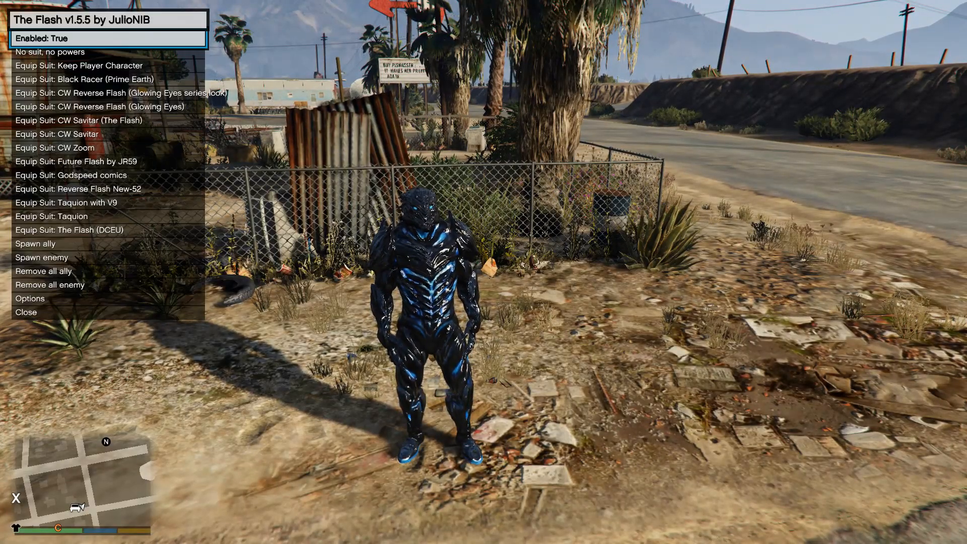
Bring up The Flash v1.5.5 mod menu, leave it and run the Savitar character at super speed through the desert
key("ctrl+n")
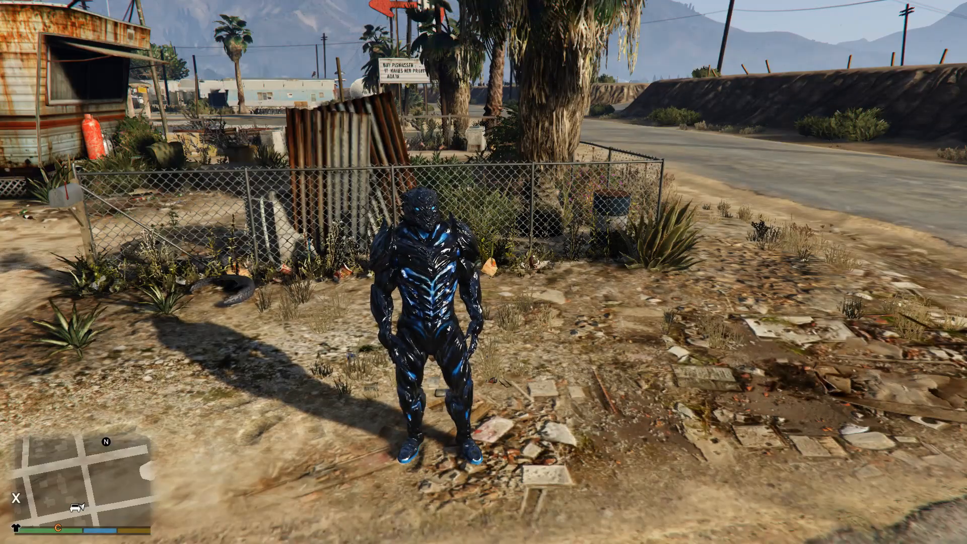
key("w")
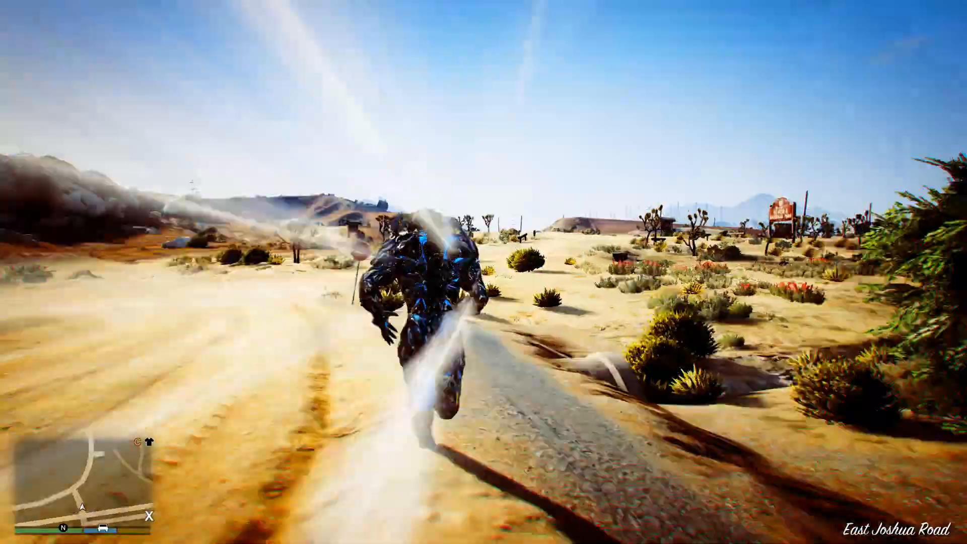
key("space")
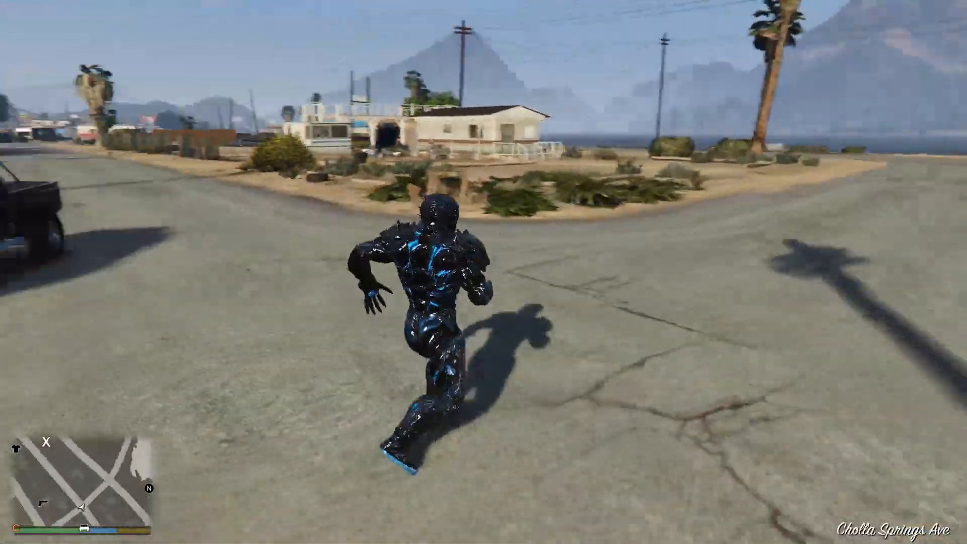
Cycle the Flash mod's attack modes through Supersonic Punch to Tornado while running on the street
key("Tab")
key("Tab")
key("Tab")
key("Tab")
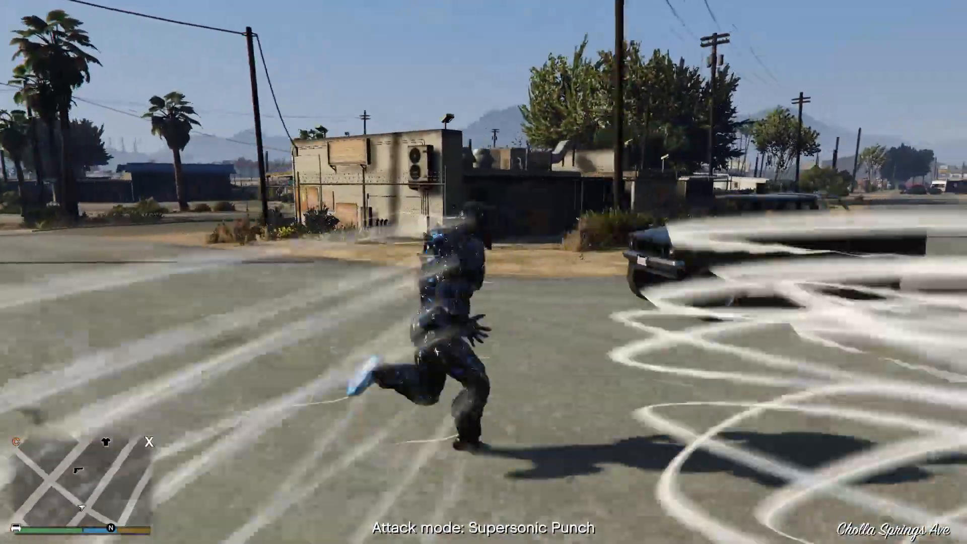
key("Tab")
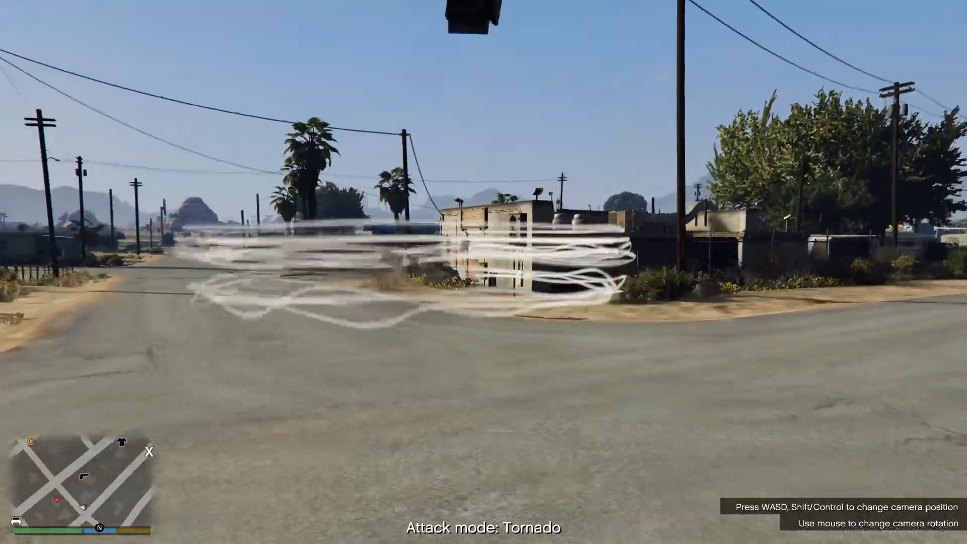